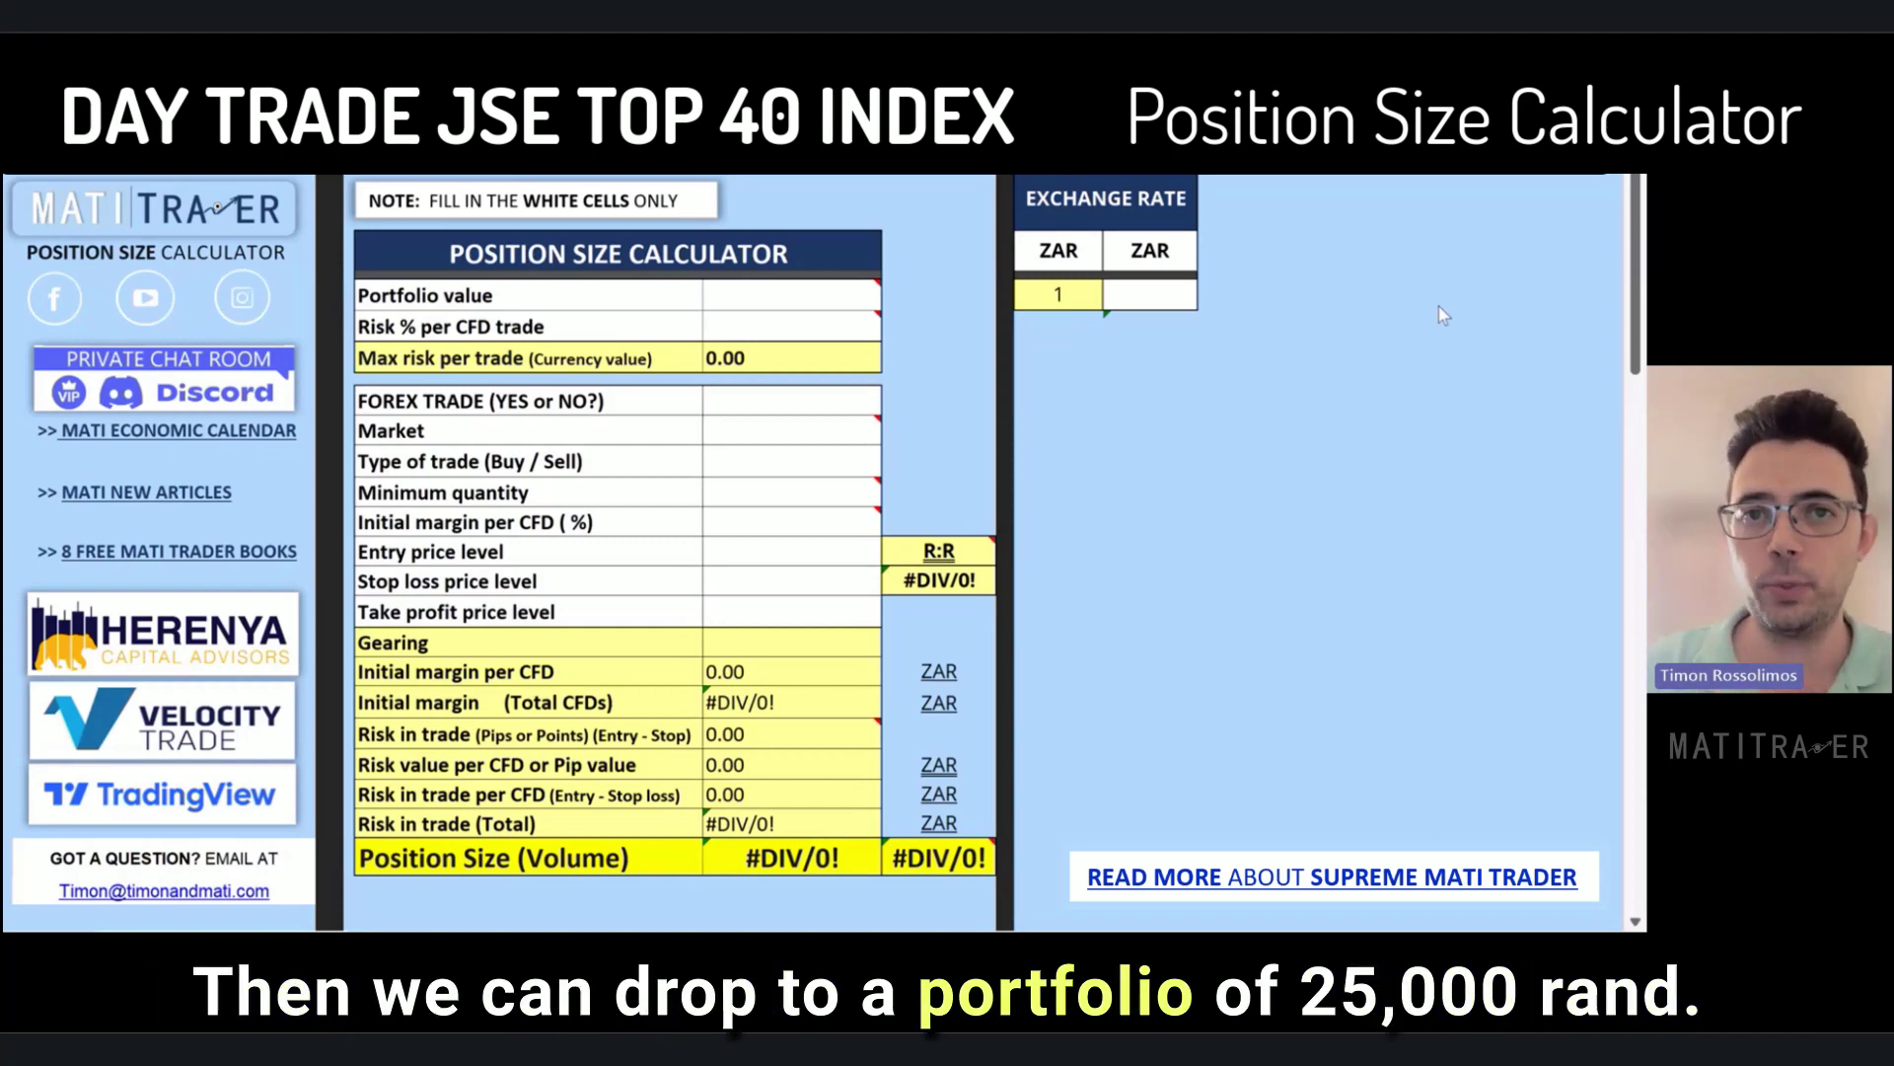
# Copy the JSE Top 40 trade chart from WhatsApp and paste it under the exchange rate table.
pyautogui.click(1438, 301)
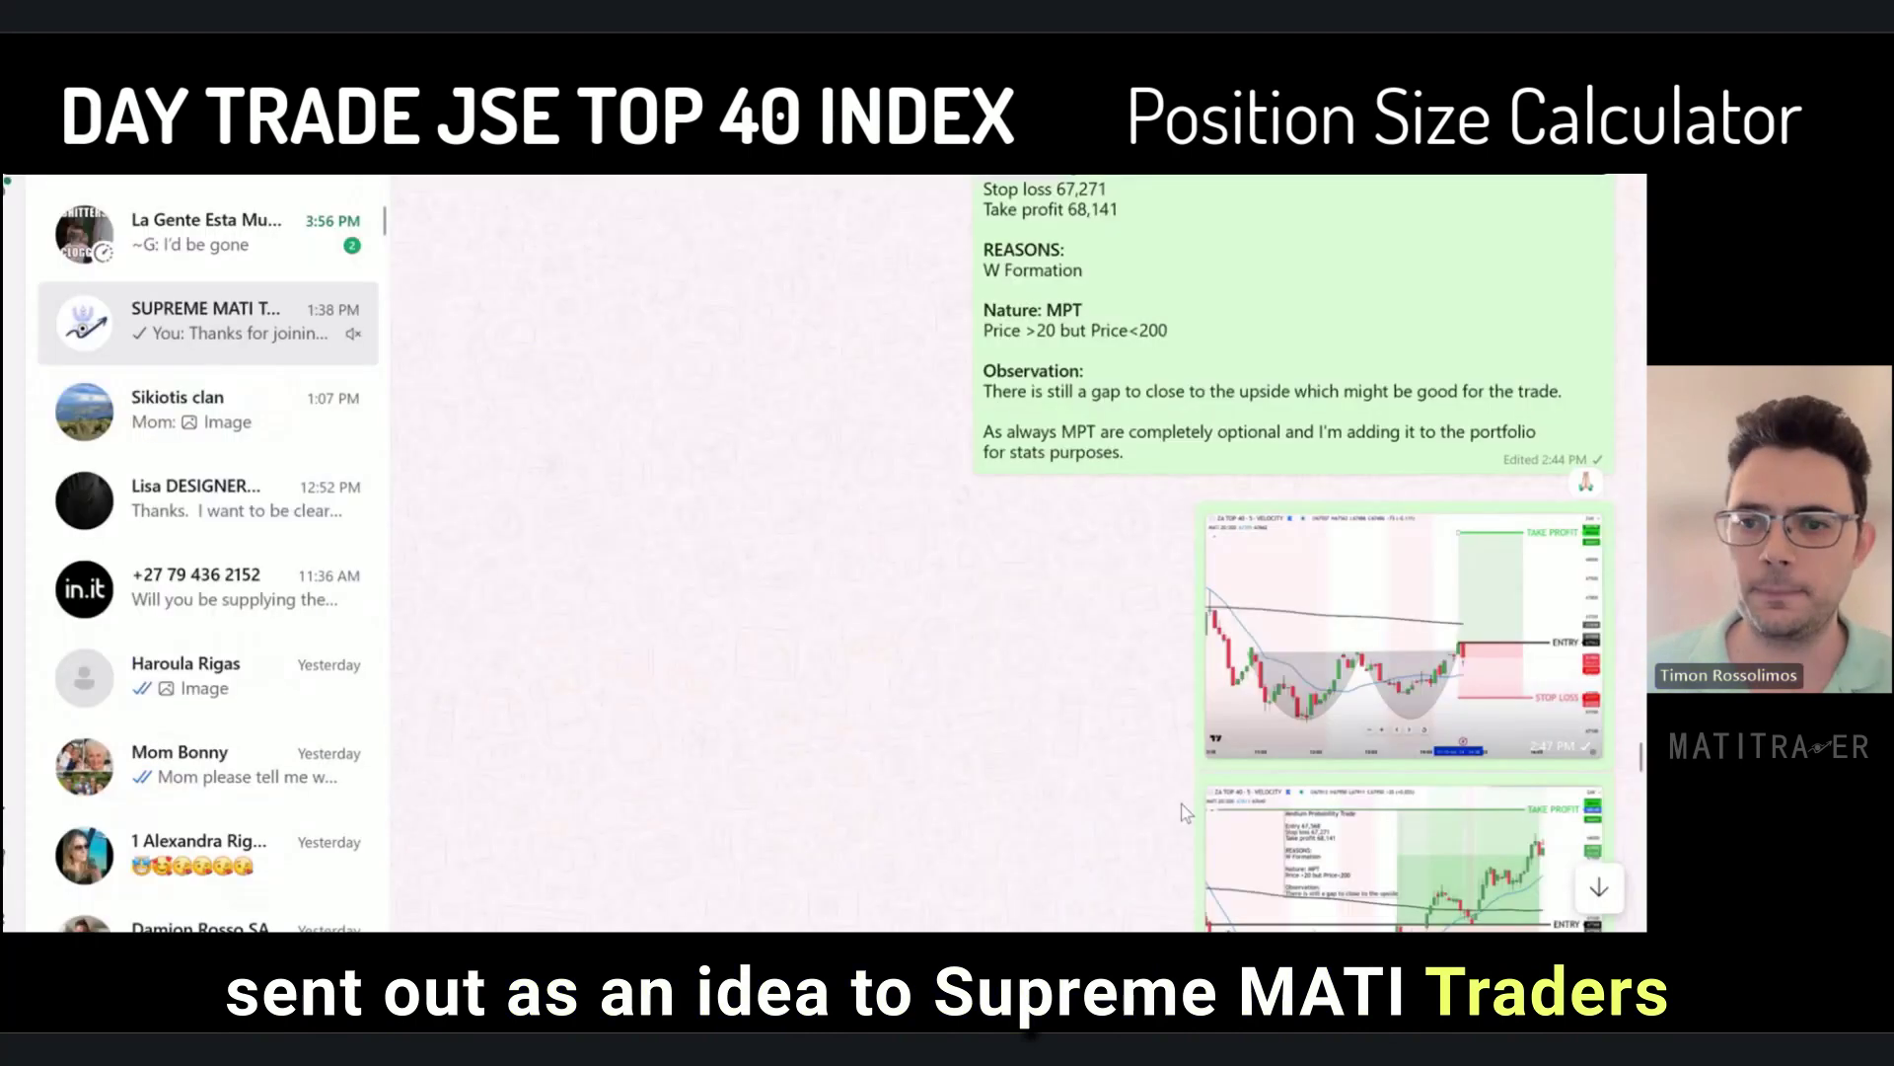
pyautogui.scroll(10, 1186, 812)
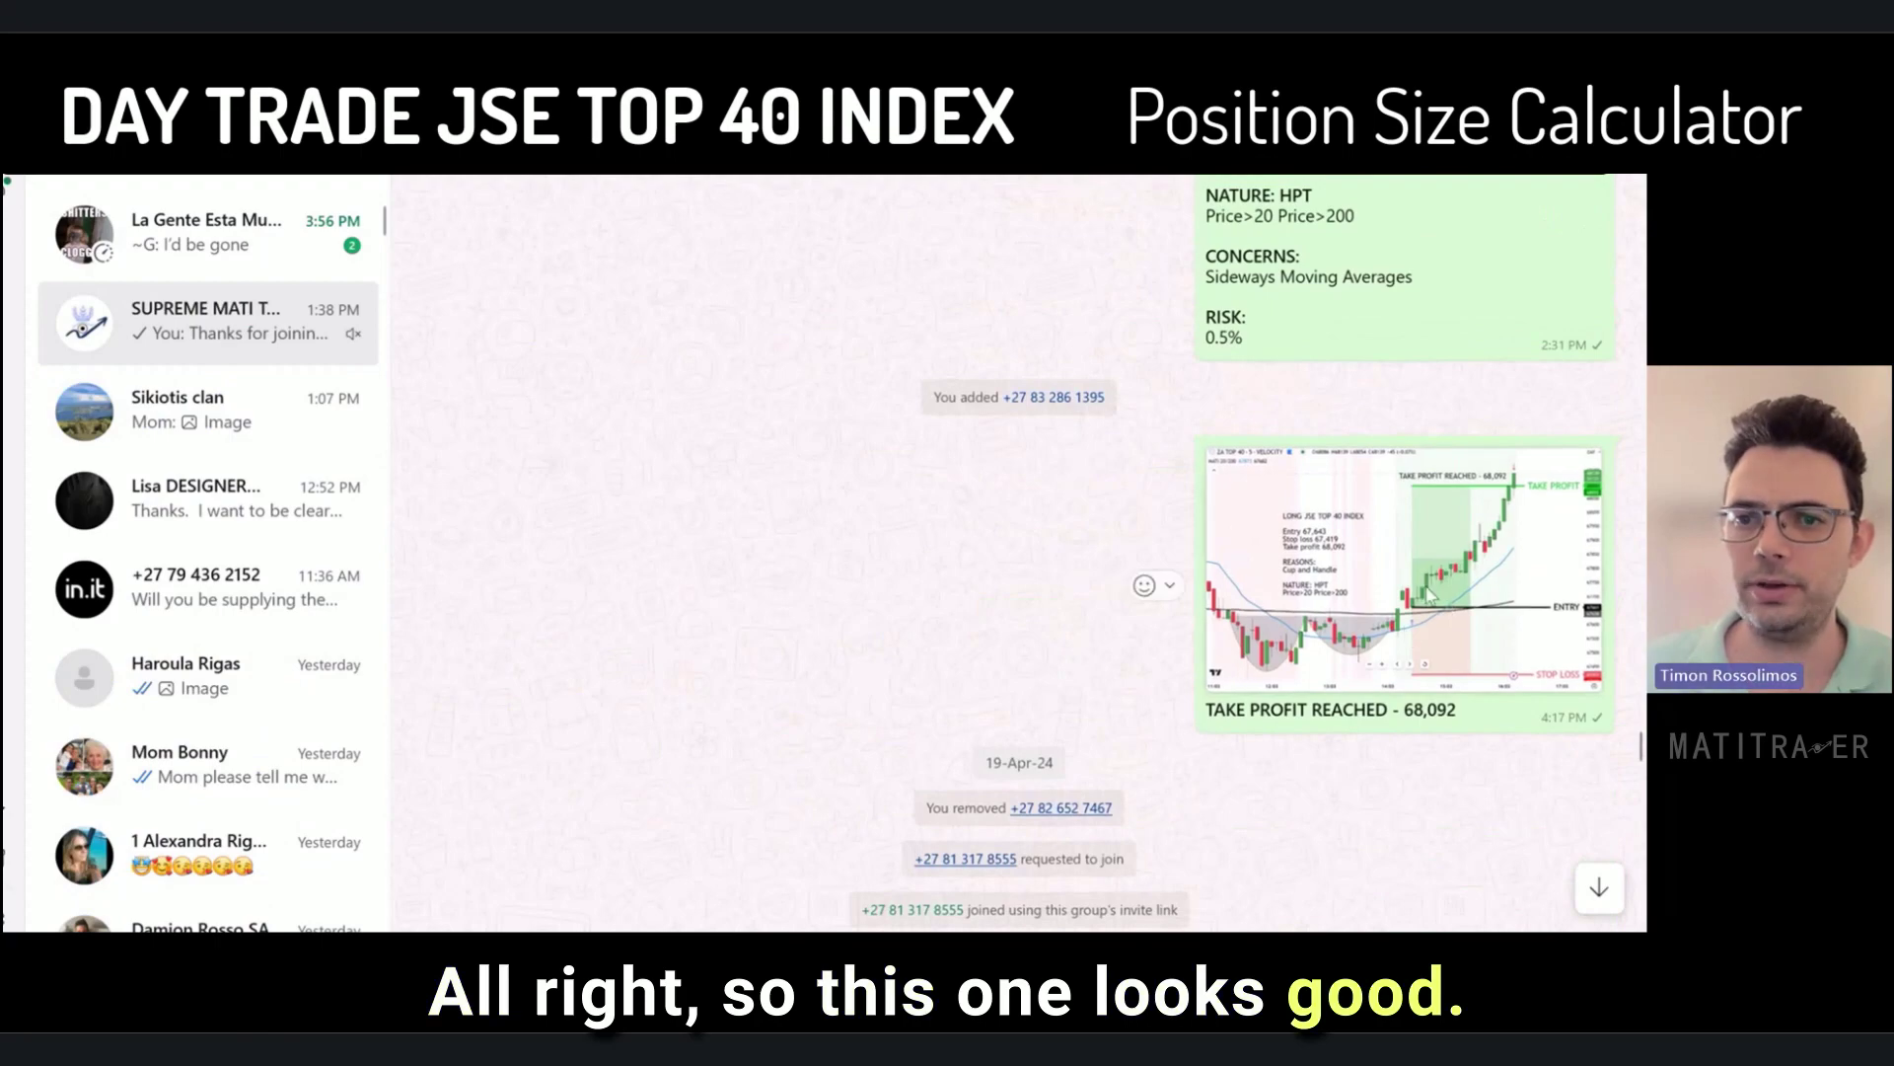
pyautogui.click(1313, 592)
pyautogui.rightClick(984, 637)
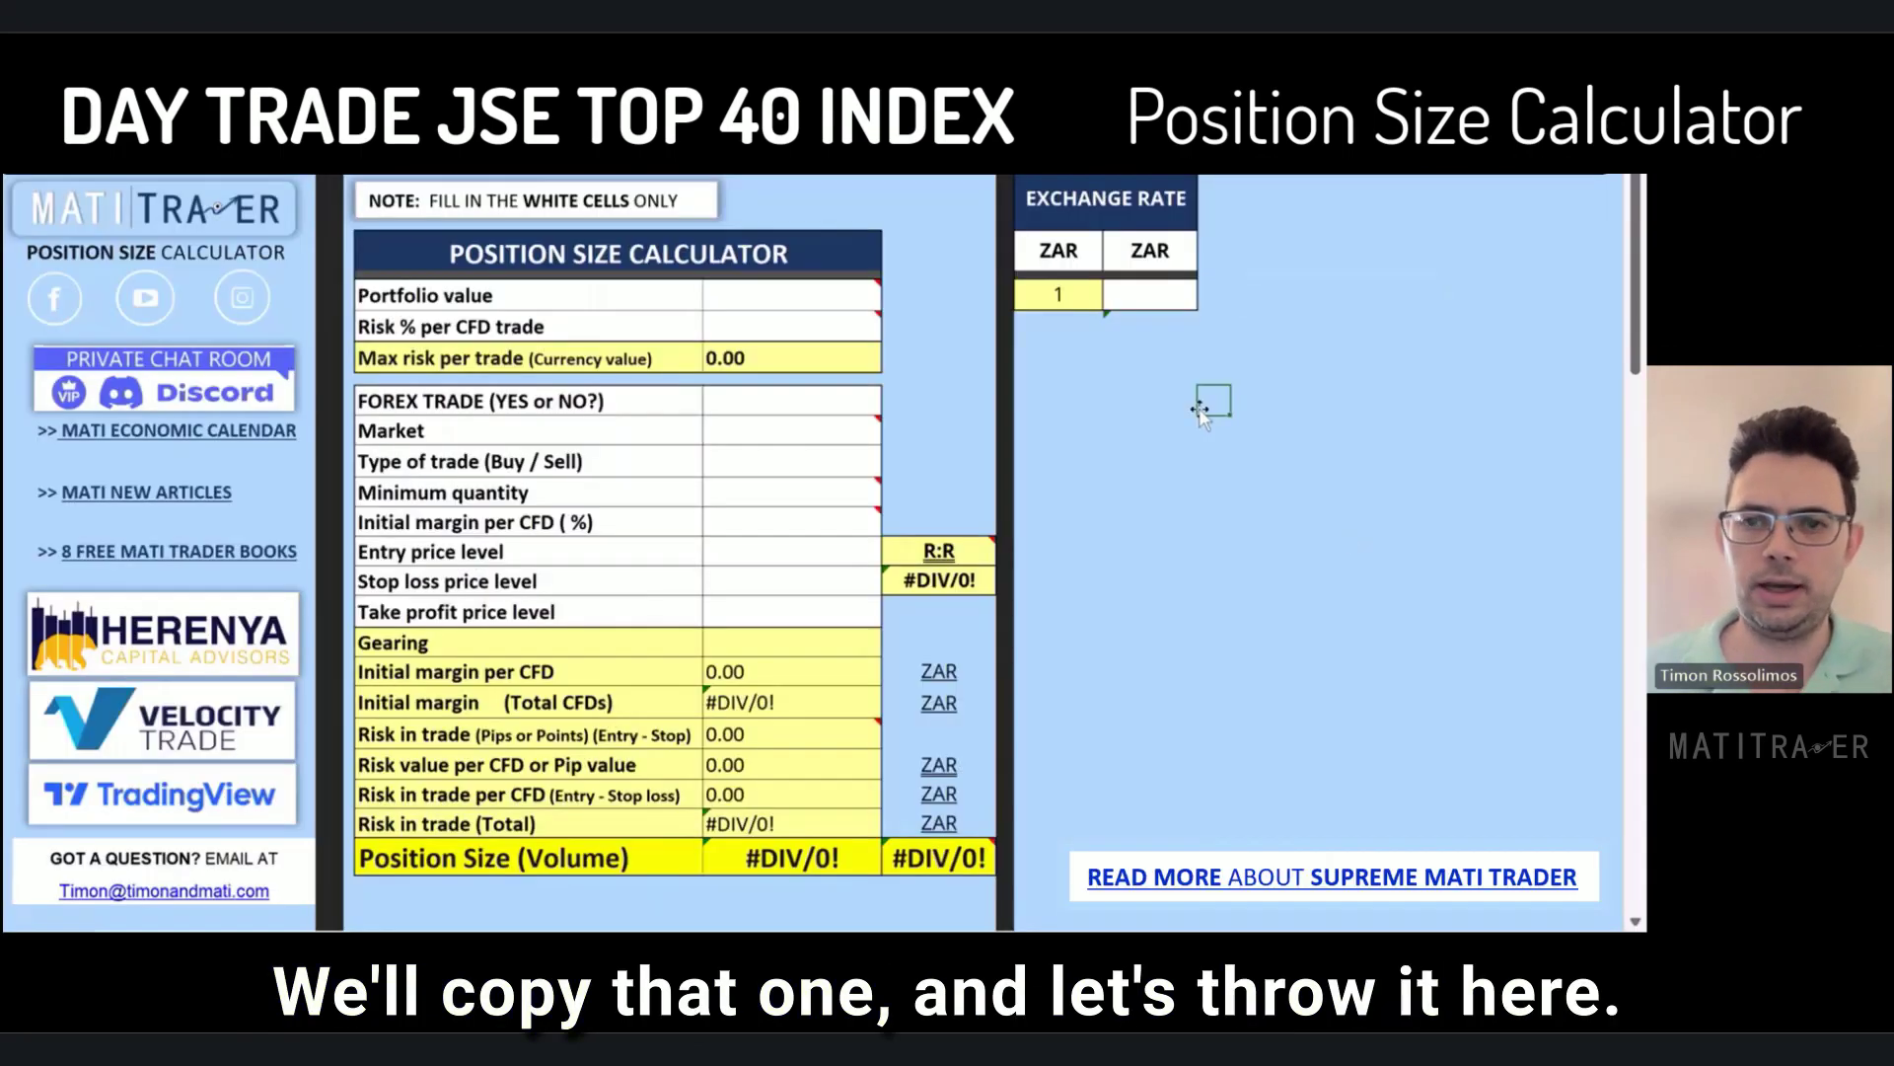
pyautogui.hotkey('ctrl', 'v')
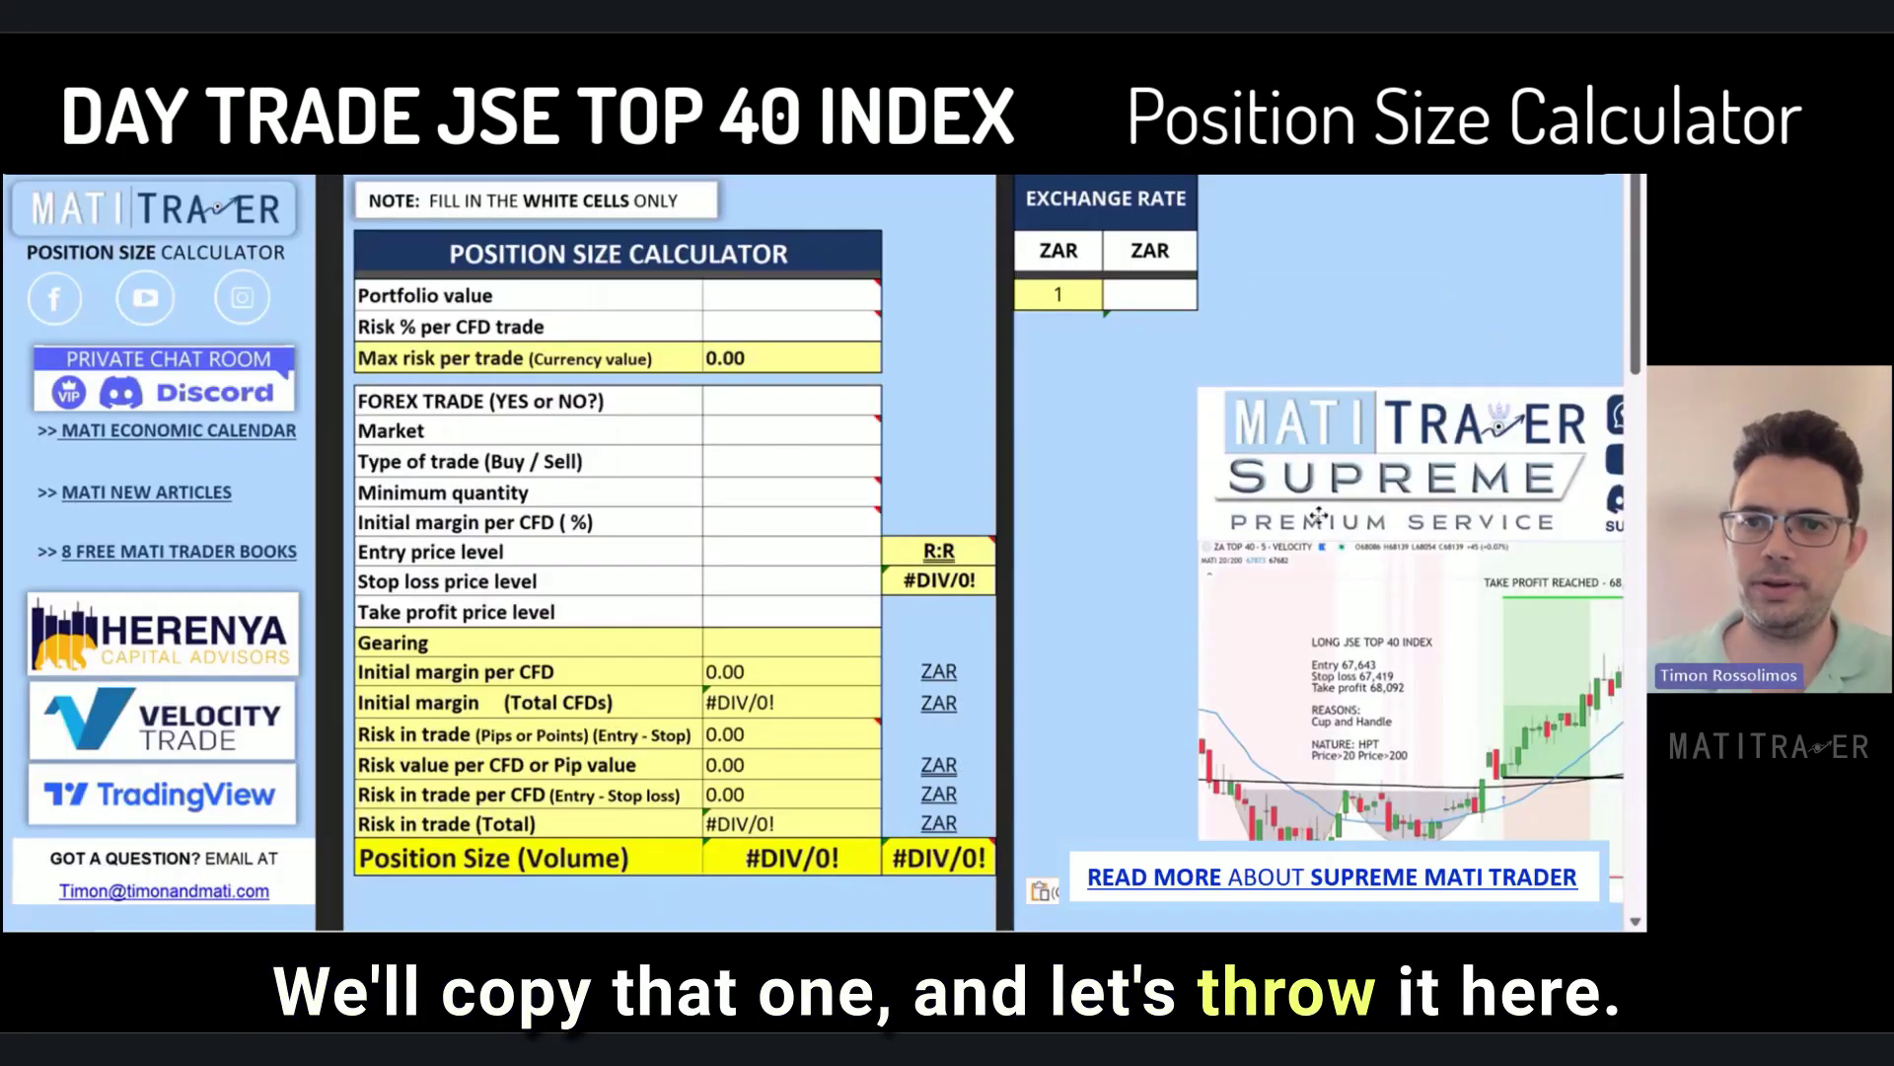
pyautogui.moveTo(1319, 502); pyautogui.dragTo(1146, 454)
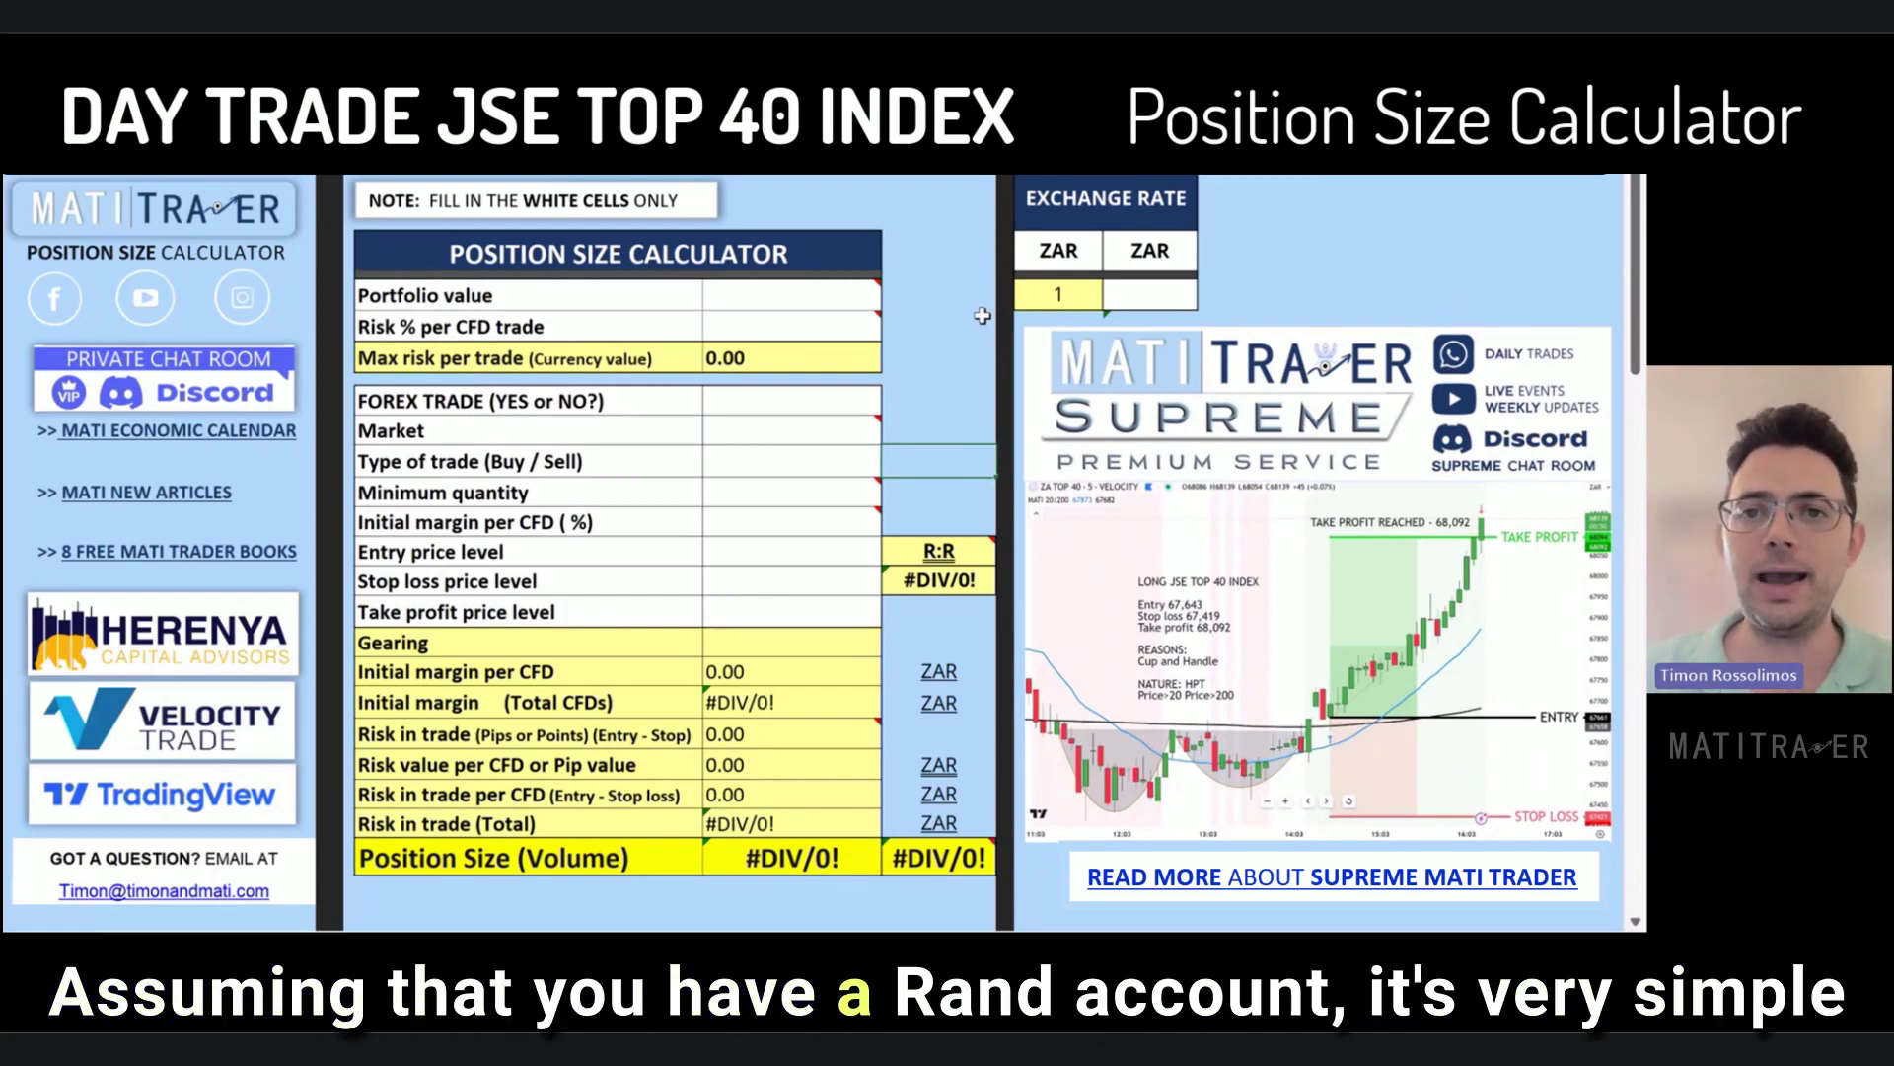
# Set the ZAR exchange rate to 1.
pyautogui.click(1177, 314)
pyautogui.click(1343, 236)
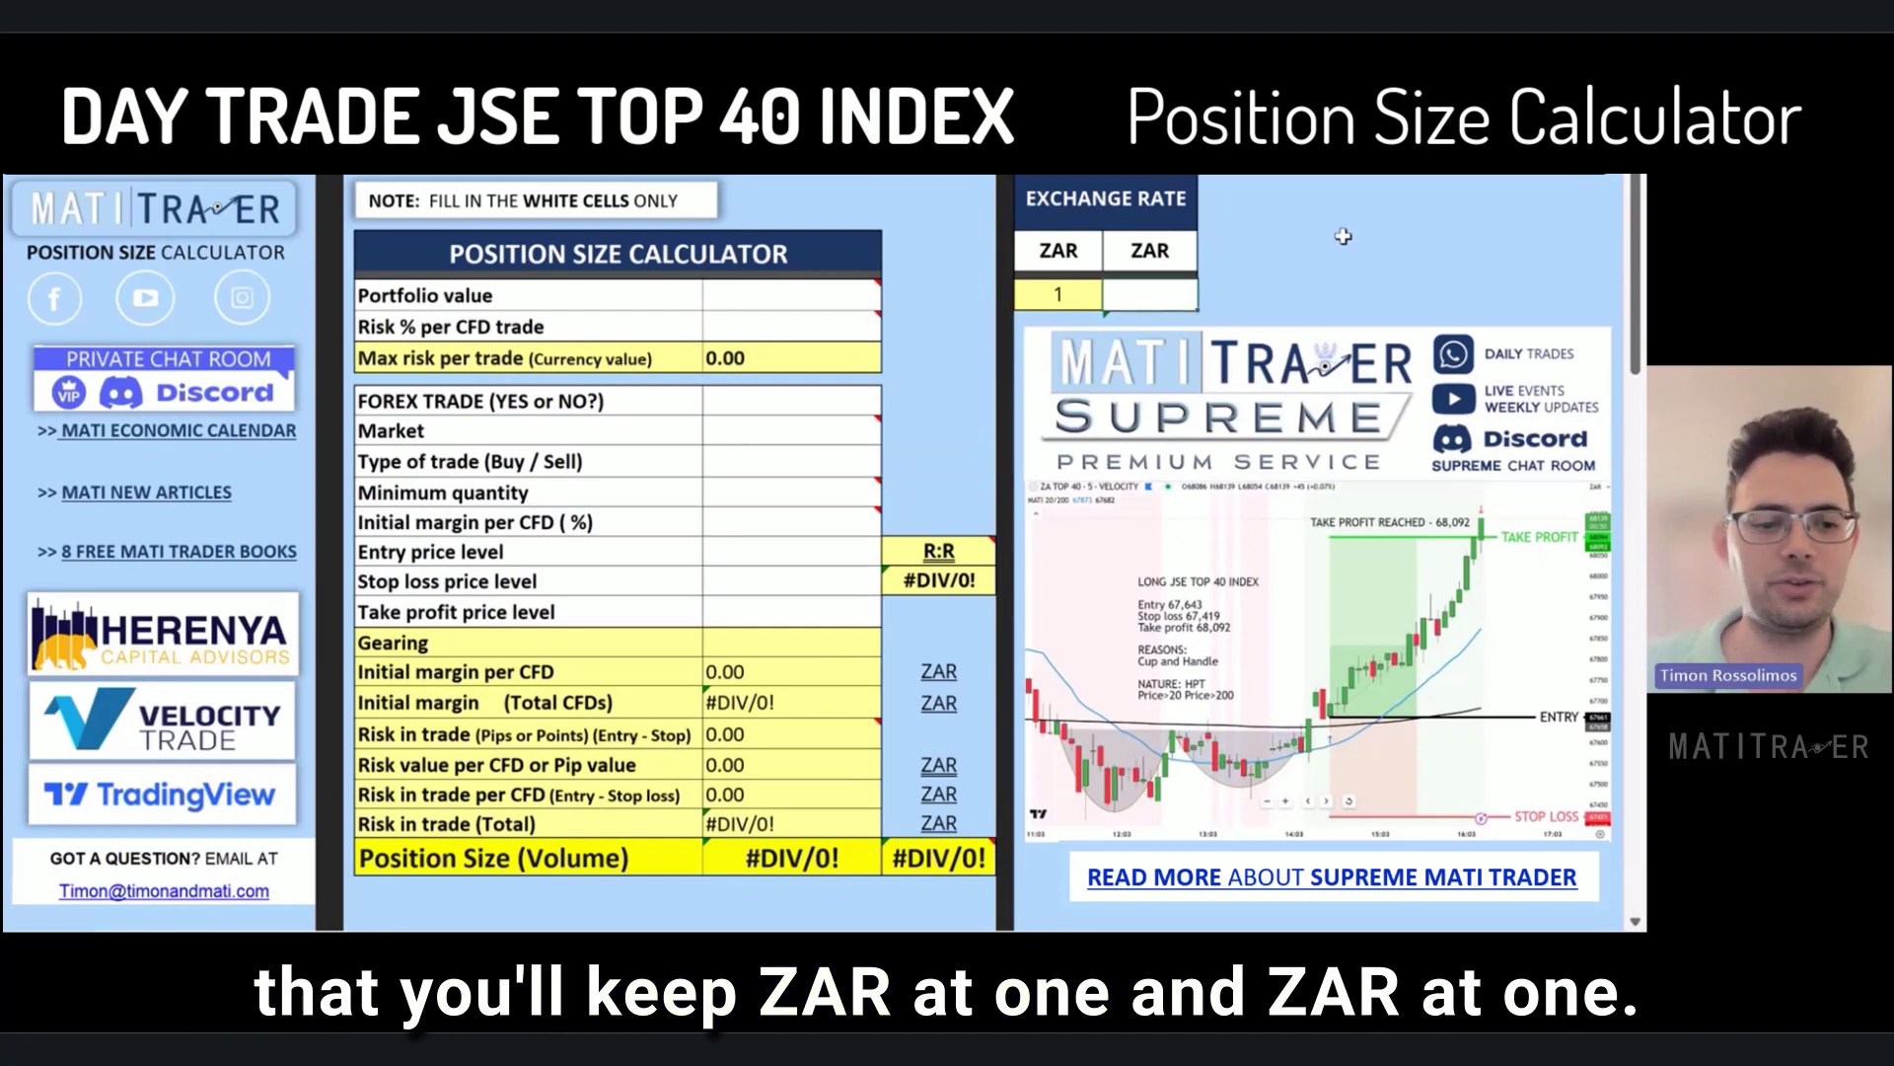
pyautogui.write('1')
pyautogui.press('Return')
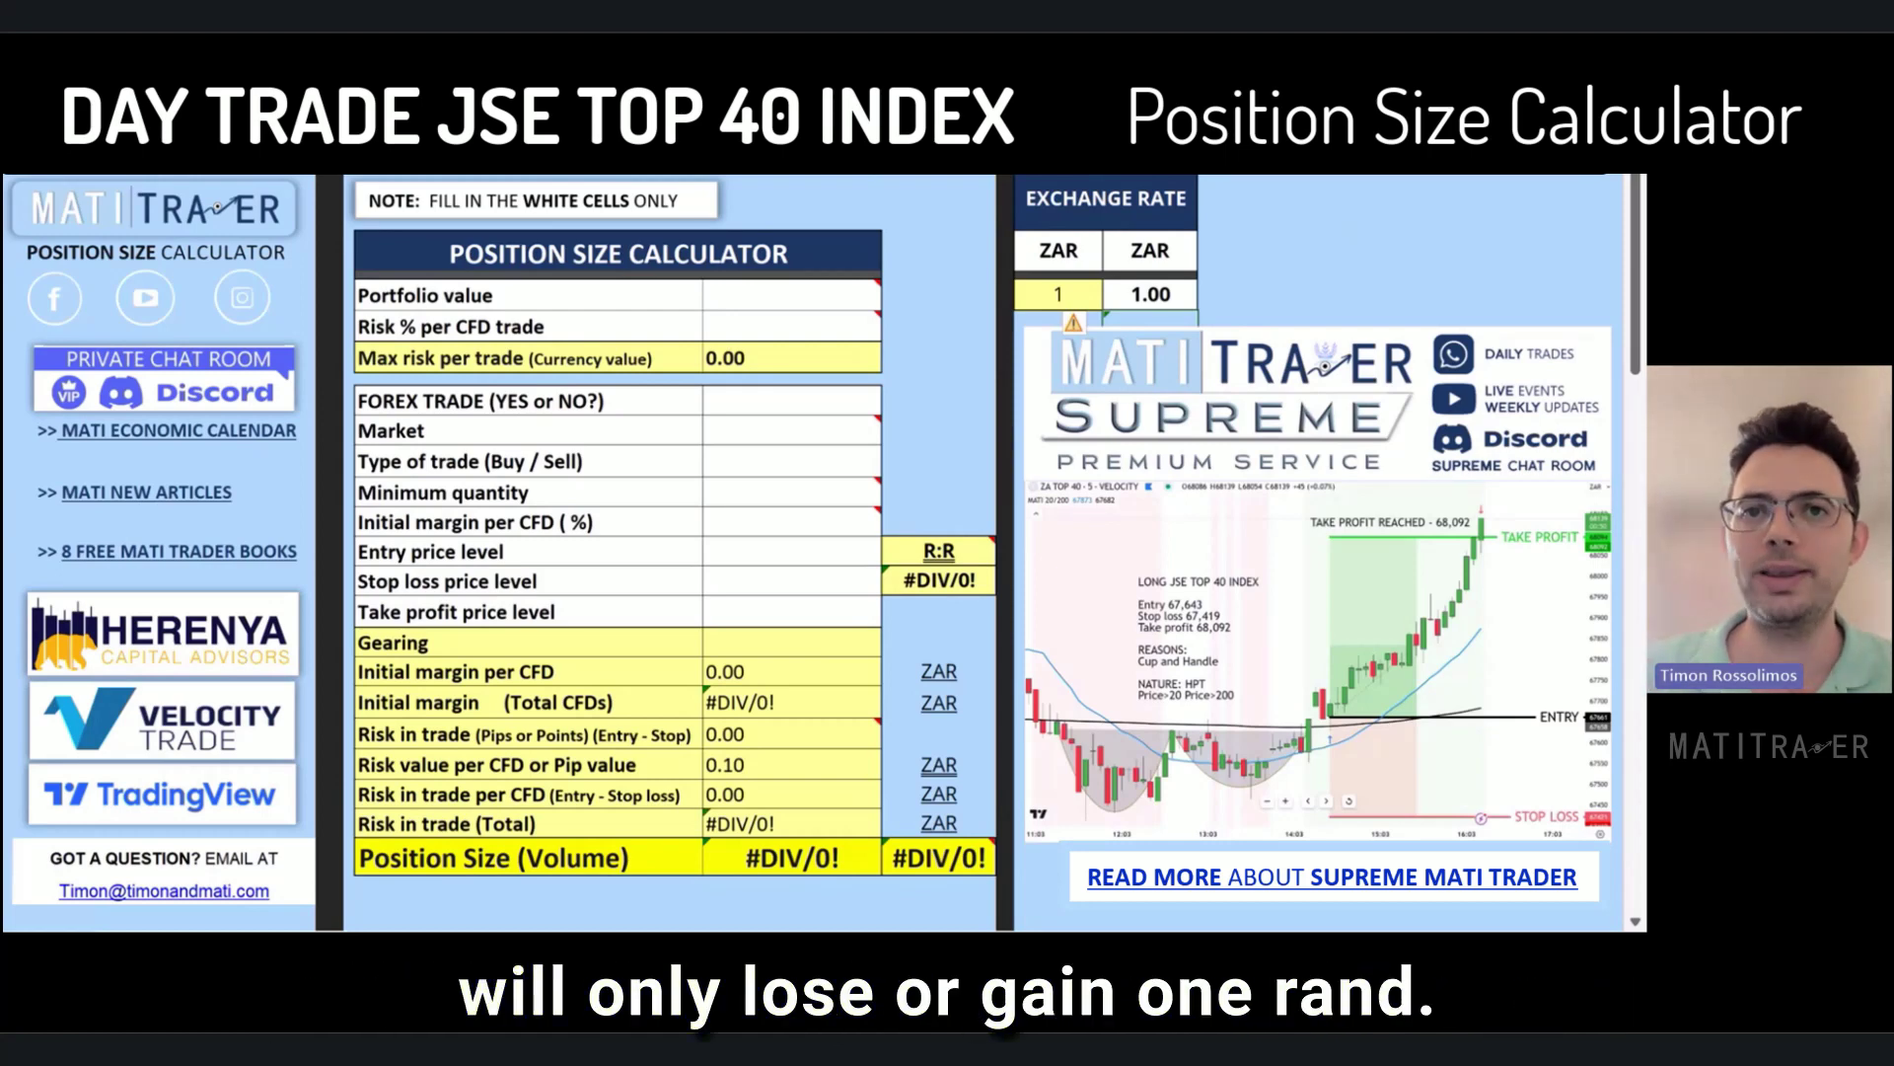
# Enter a 100,000 portfolio value and 0.5% risk per CFD trade.
pyautogui.click(791, 295)
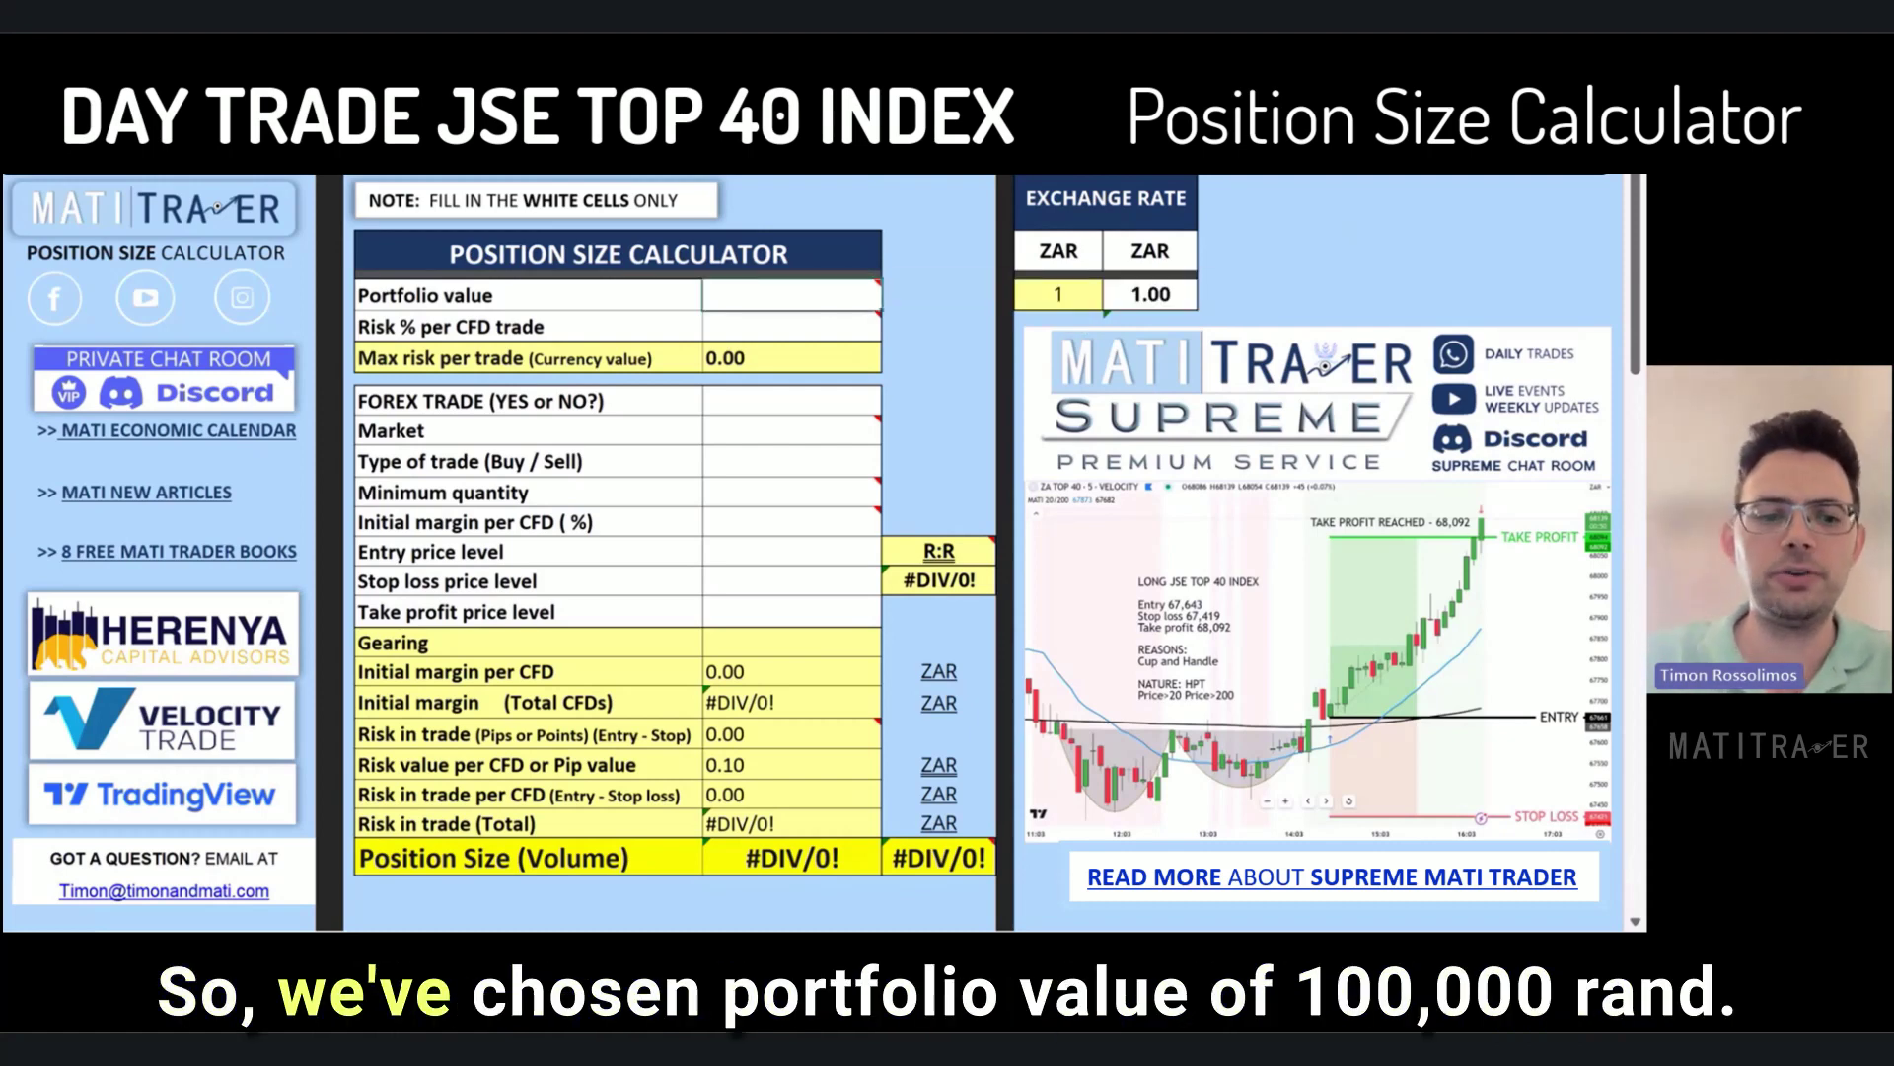
pyautogui.write('100000')
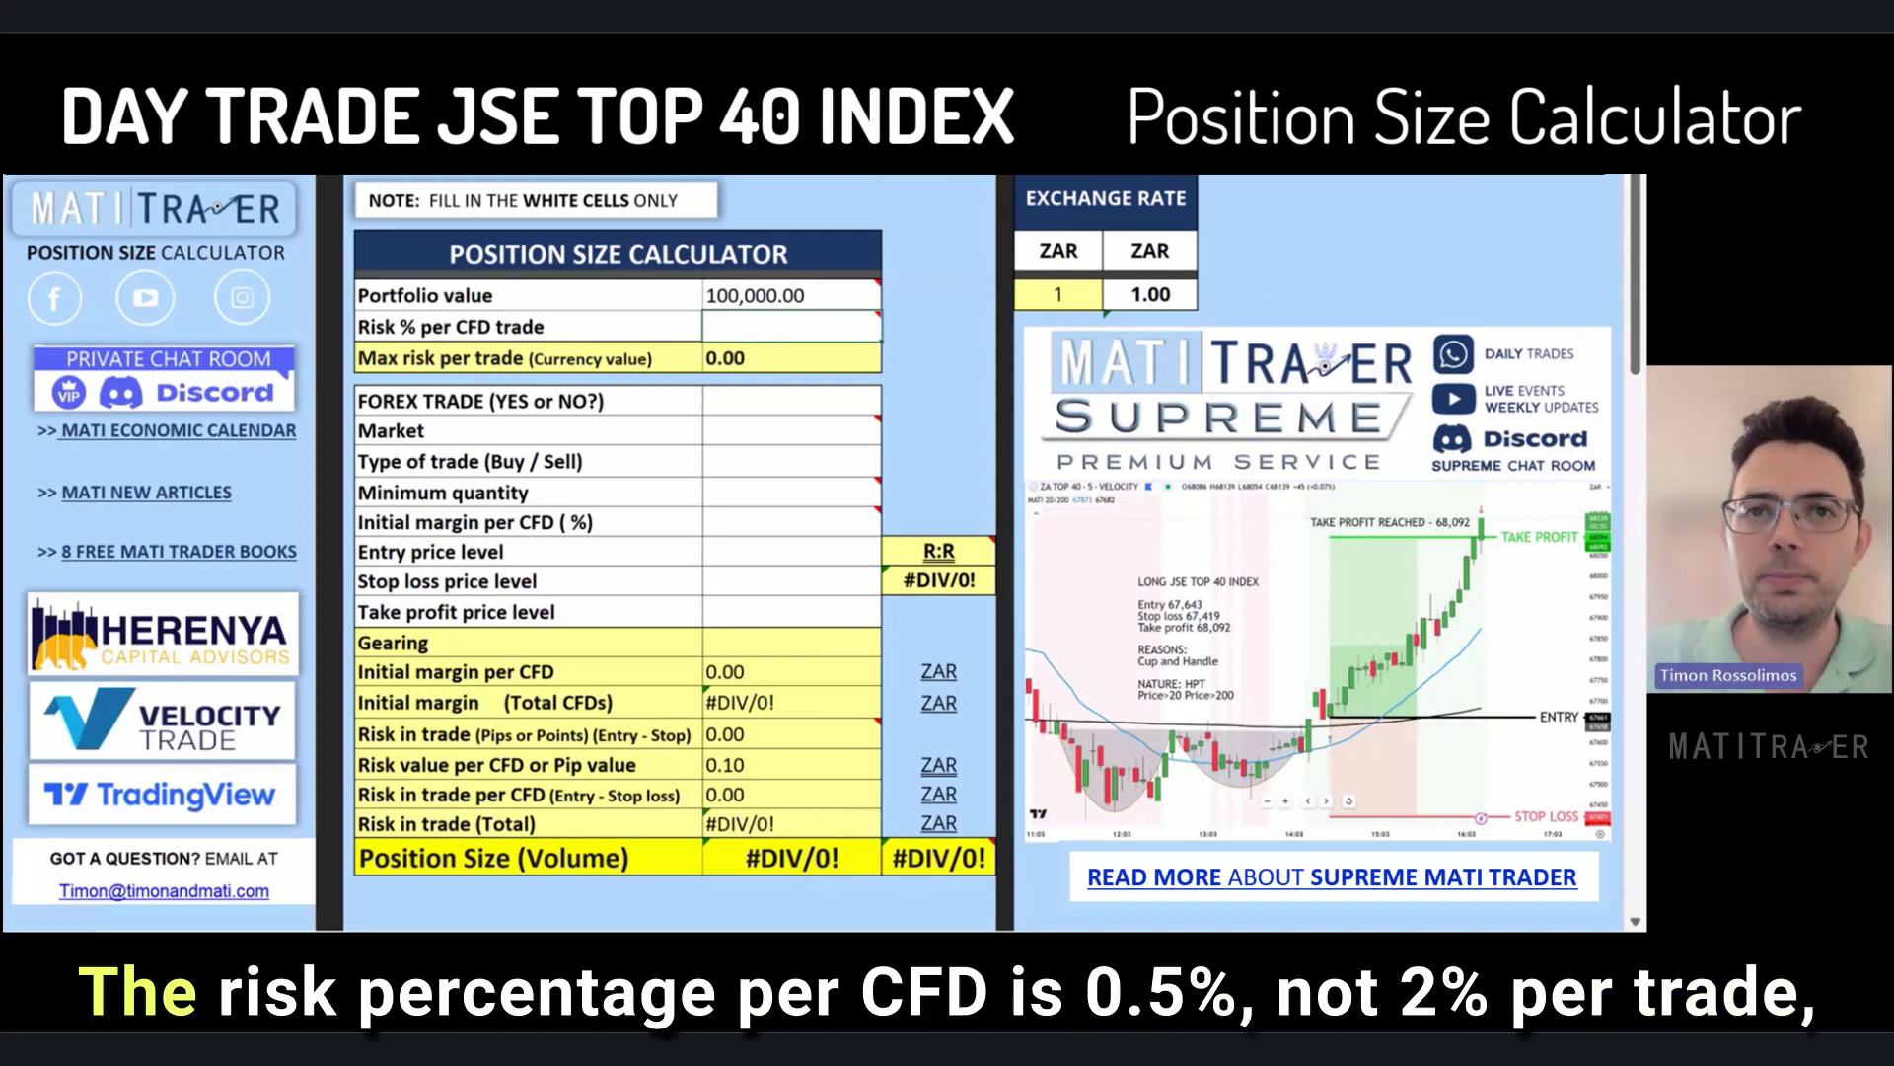
pyautogui.write('0.5')
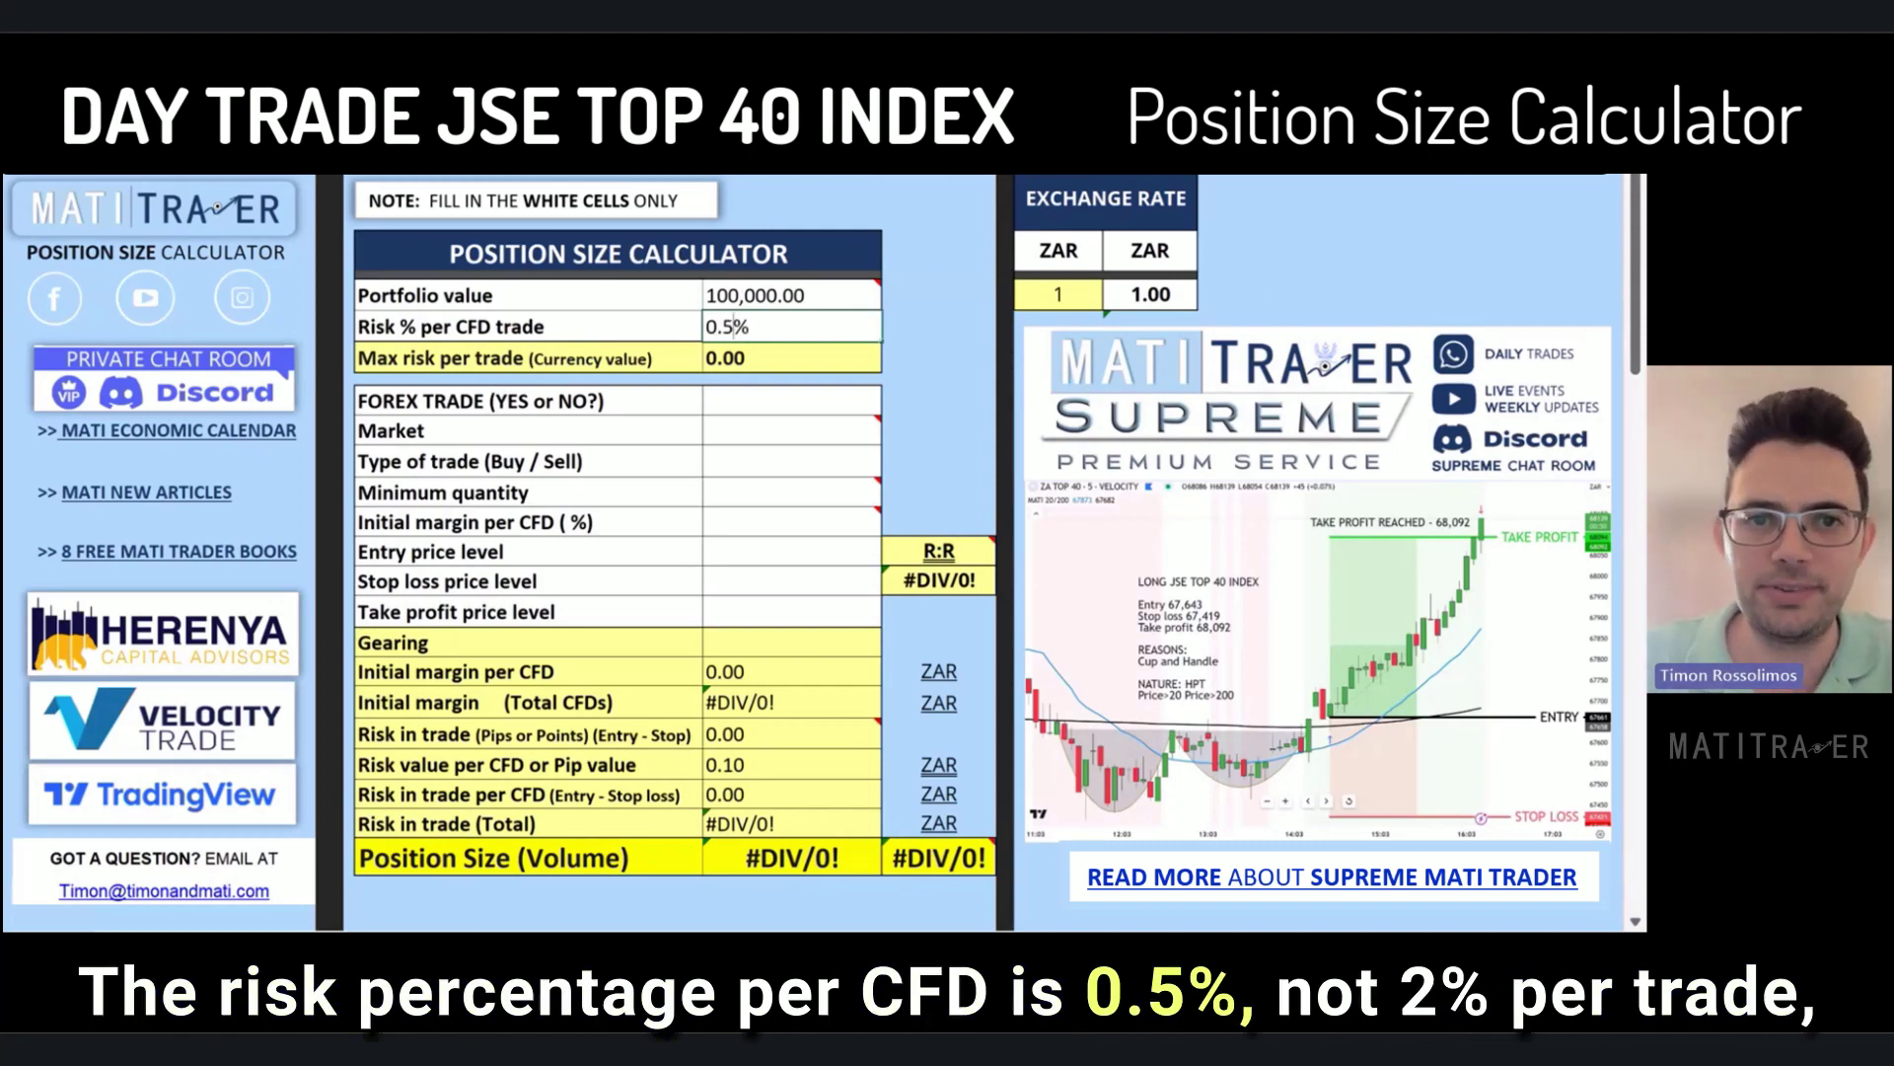
pyautogui.press('Return')
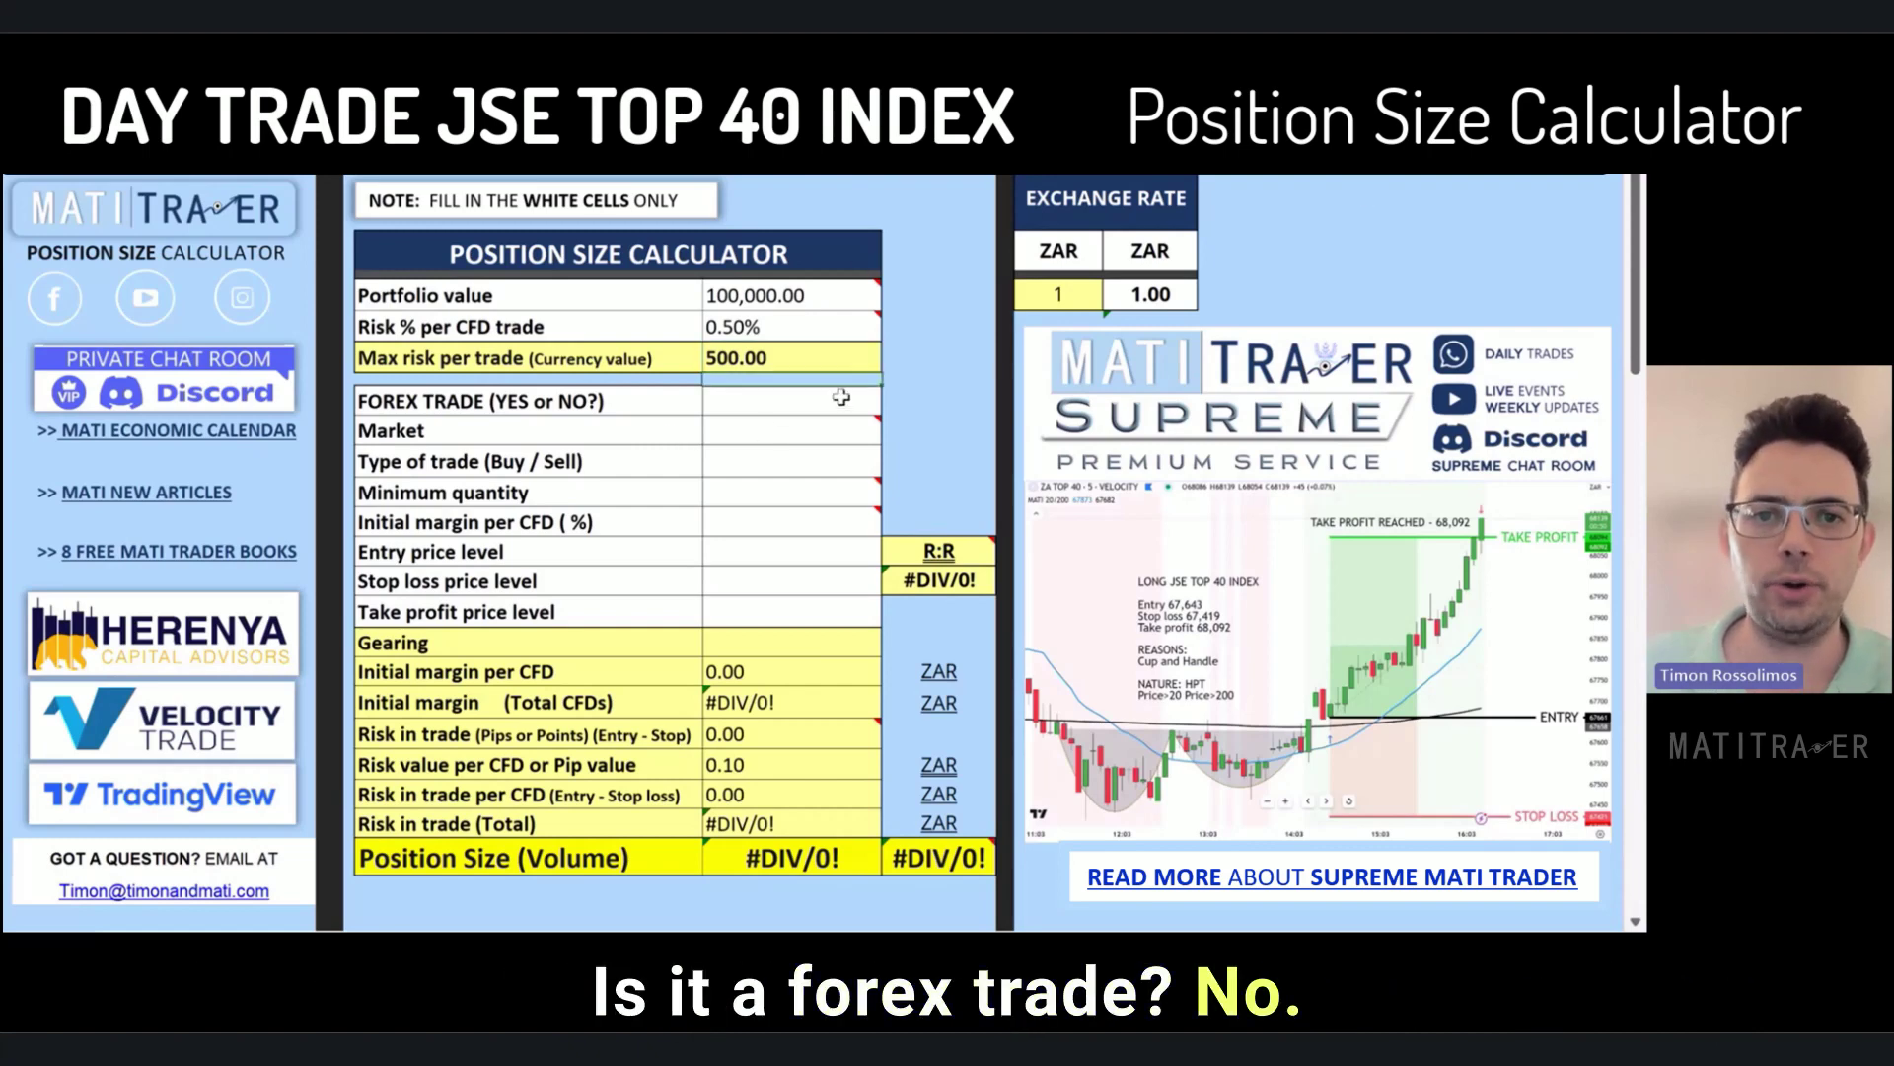
# Mark FOREX TRADE as NO and enter JSE TOP 40 INDEX as the market.
pyautogui.click(892, 405)
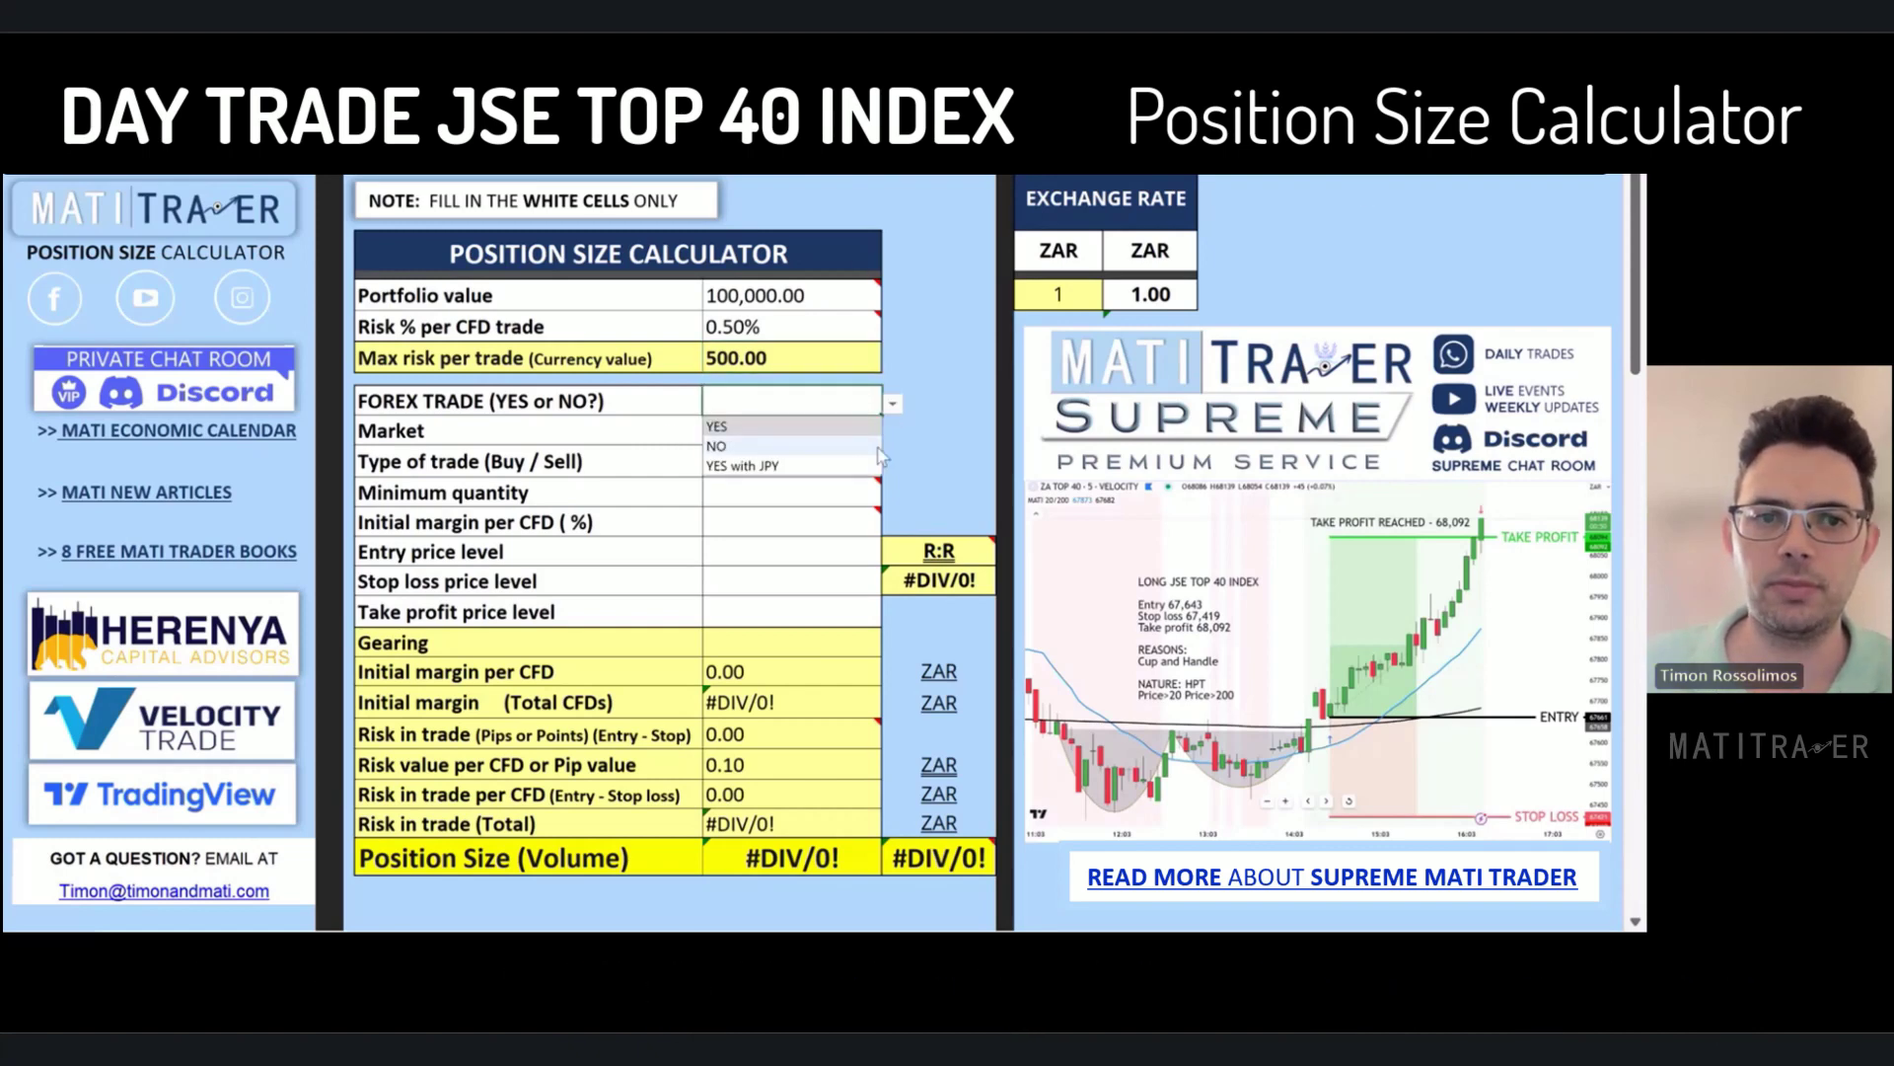
pyautogui.click(868, 447)
pyautogui.click(784, 432)
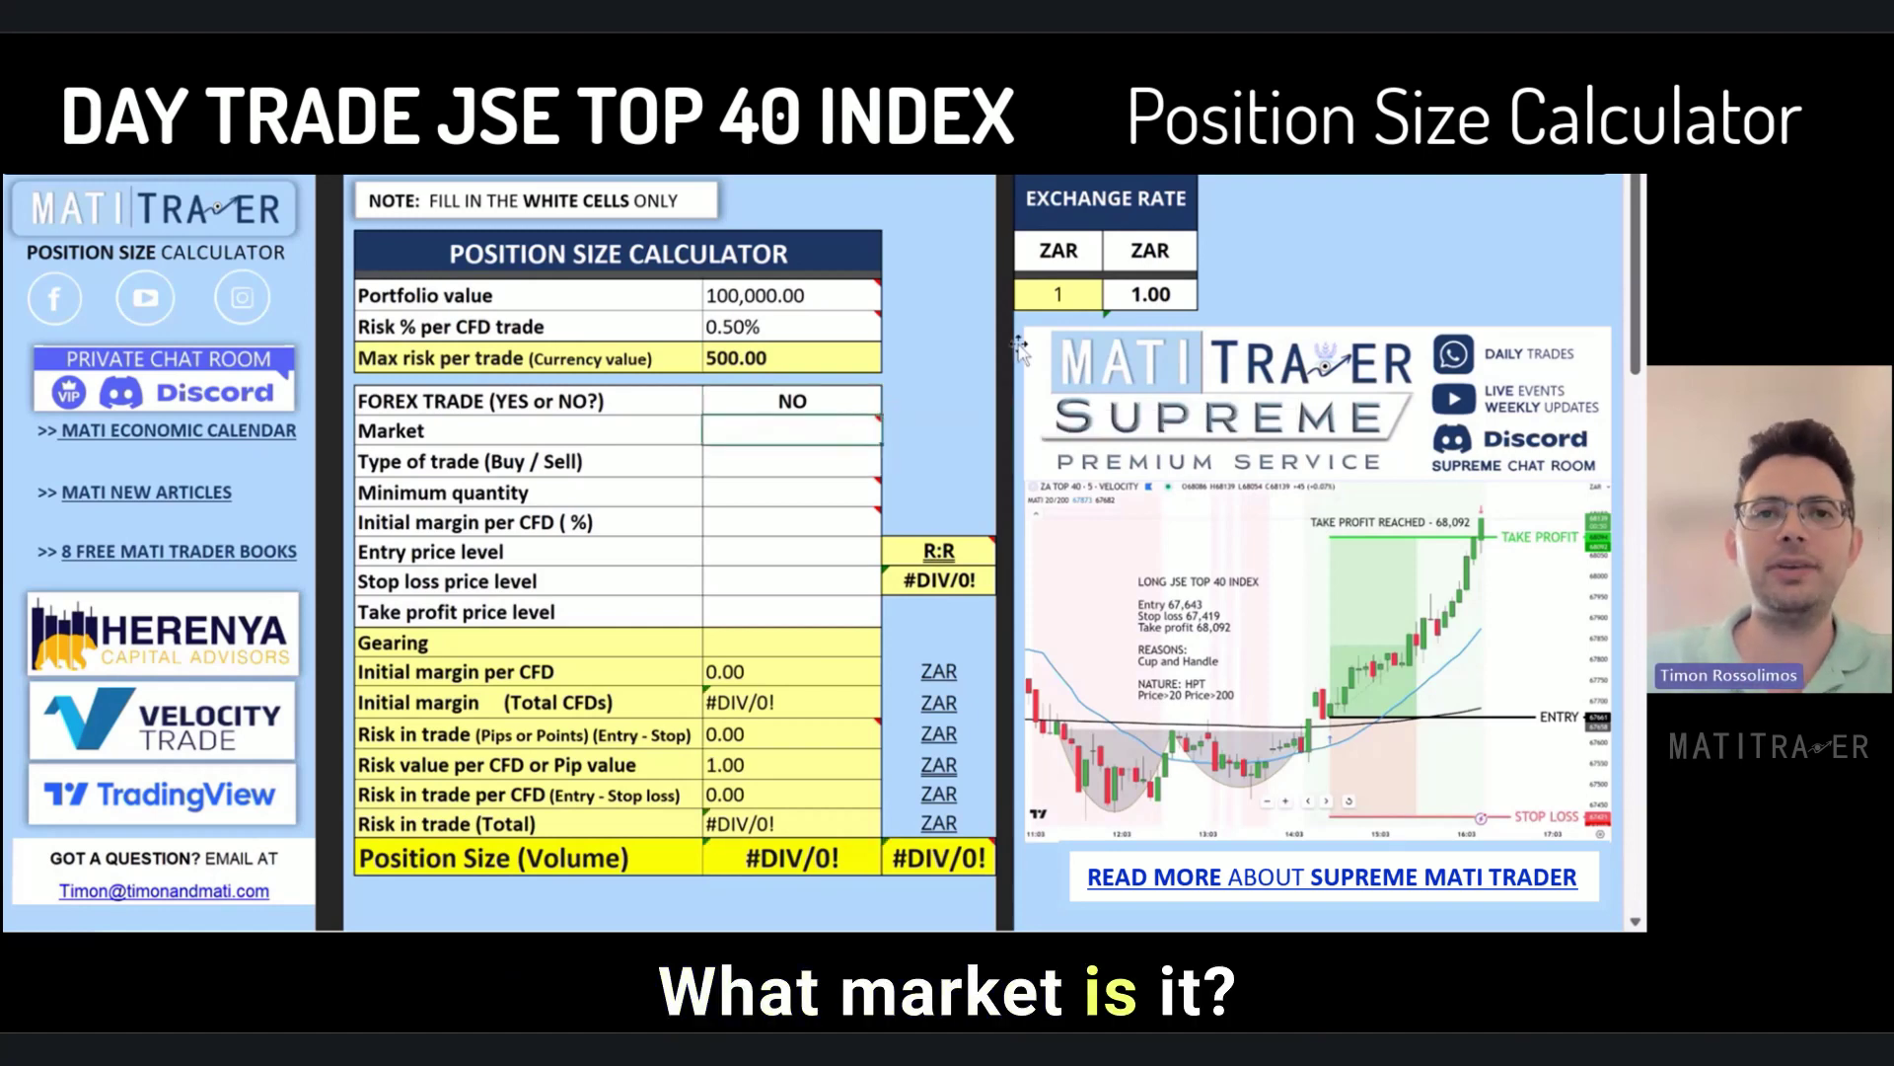
pyautogui.write('JSE TOP ')
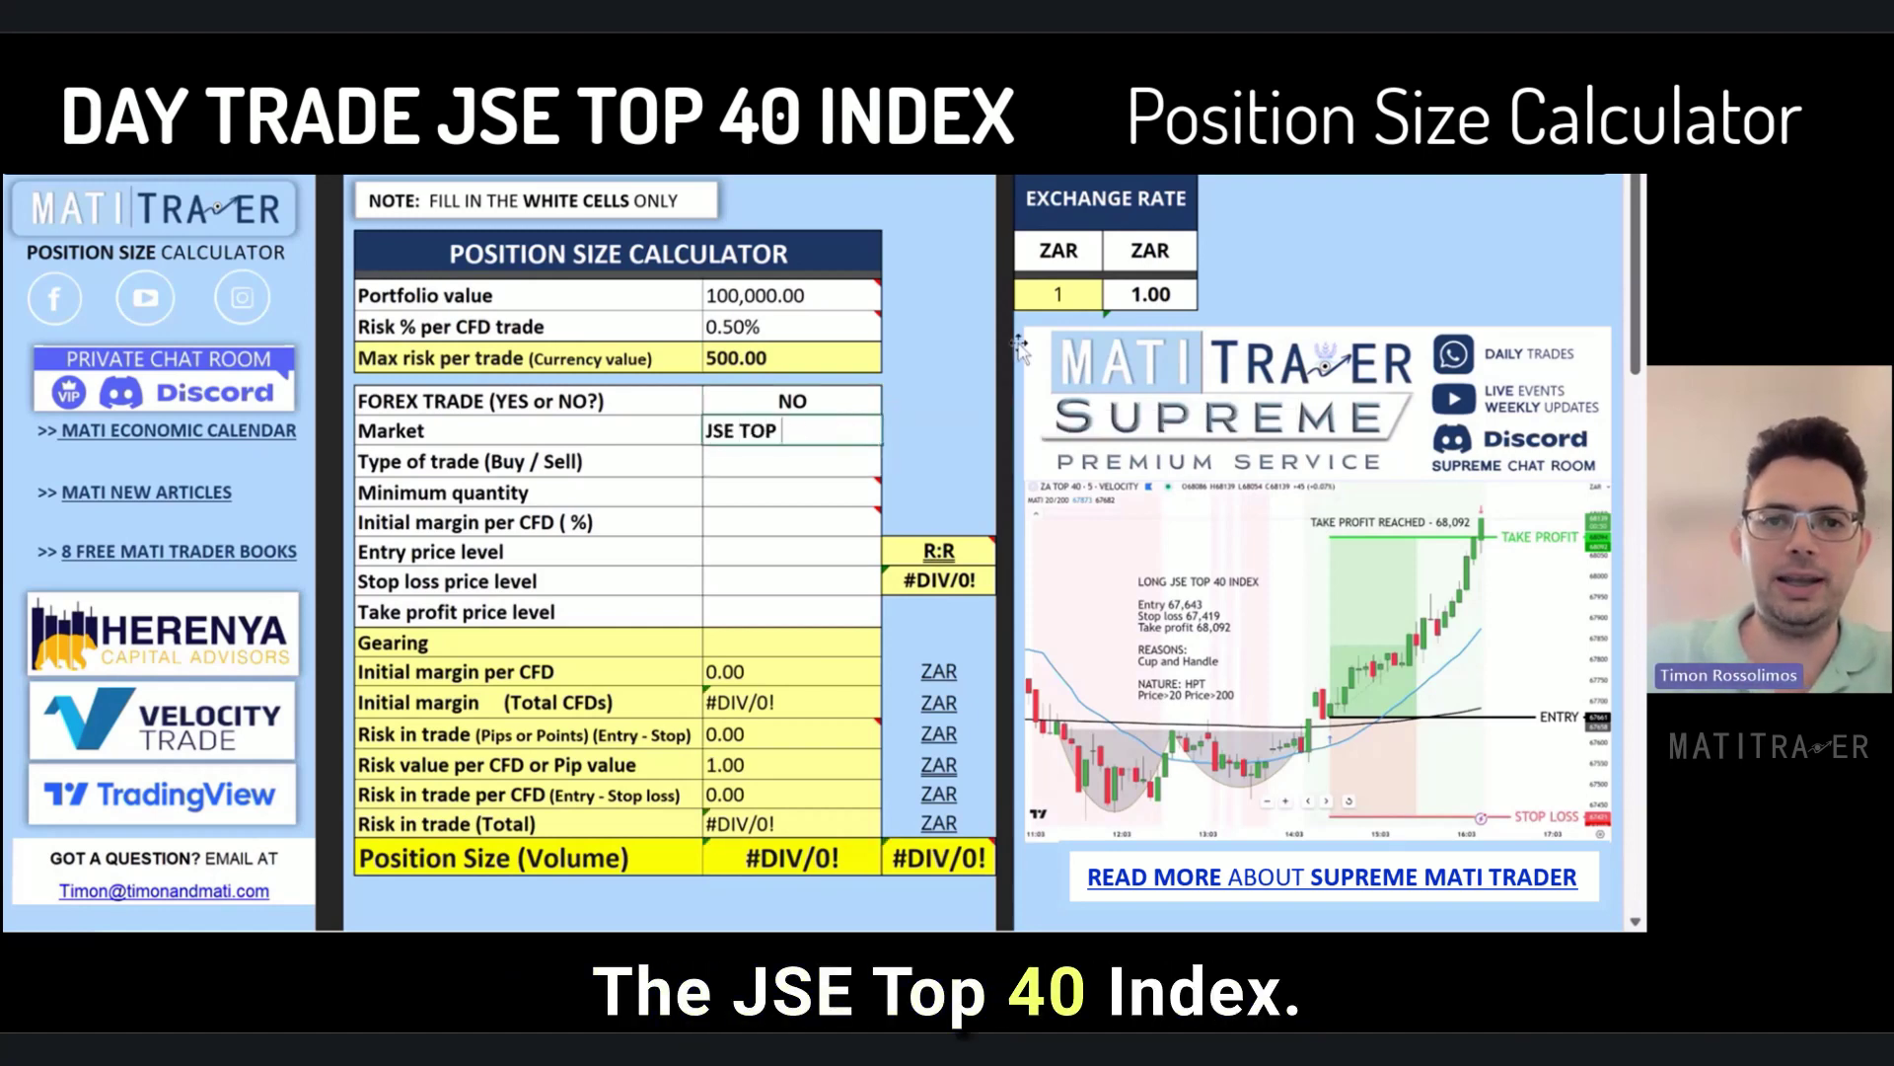
pyautogui.write('40 INDEX')
# Set the trade type to BUY (Long) with a minimum quantity of 1.
pyautogui.click(861, 463)
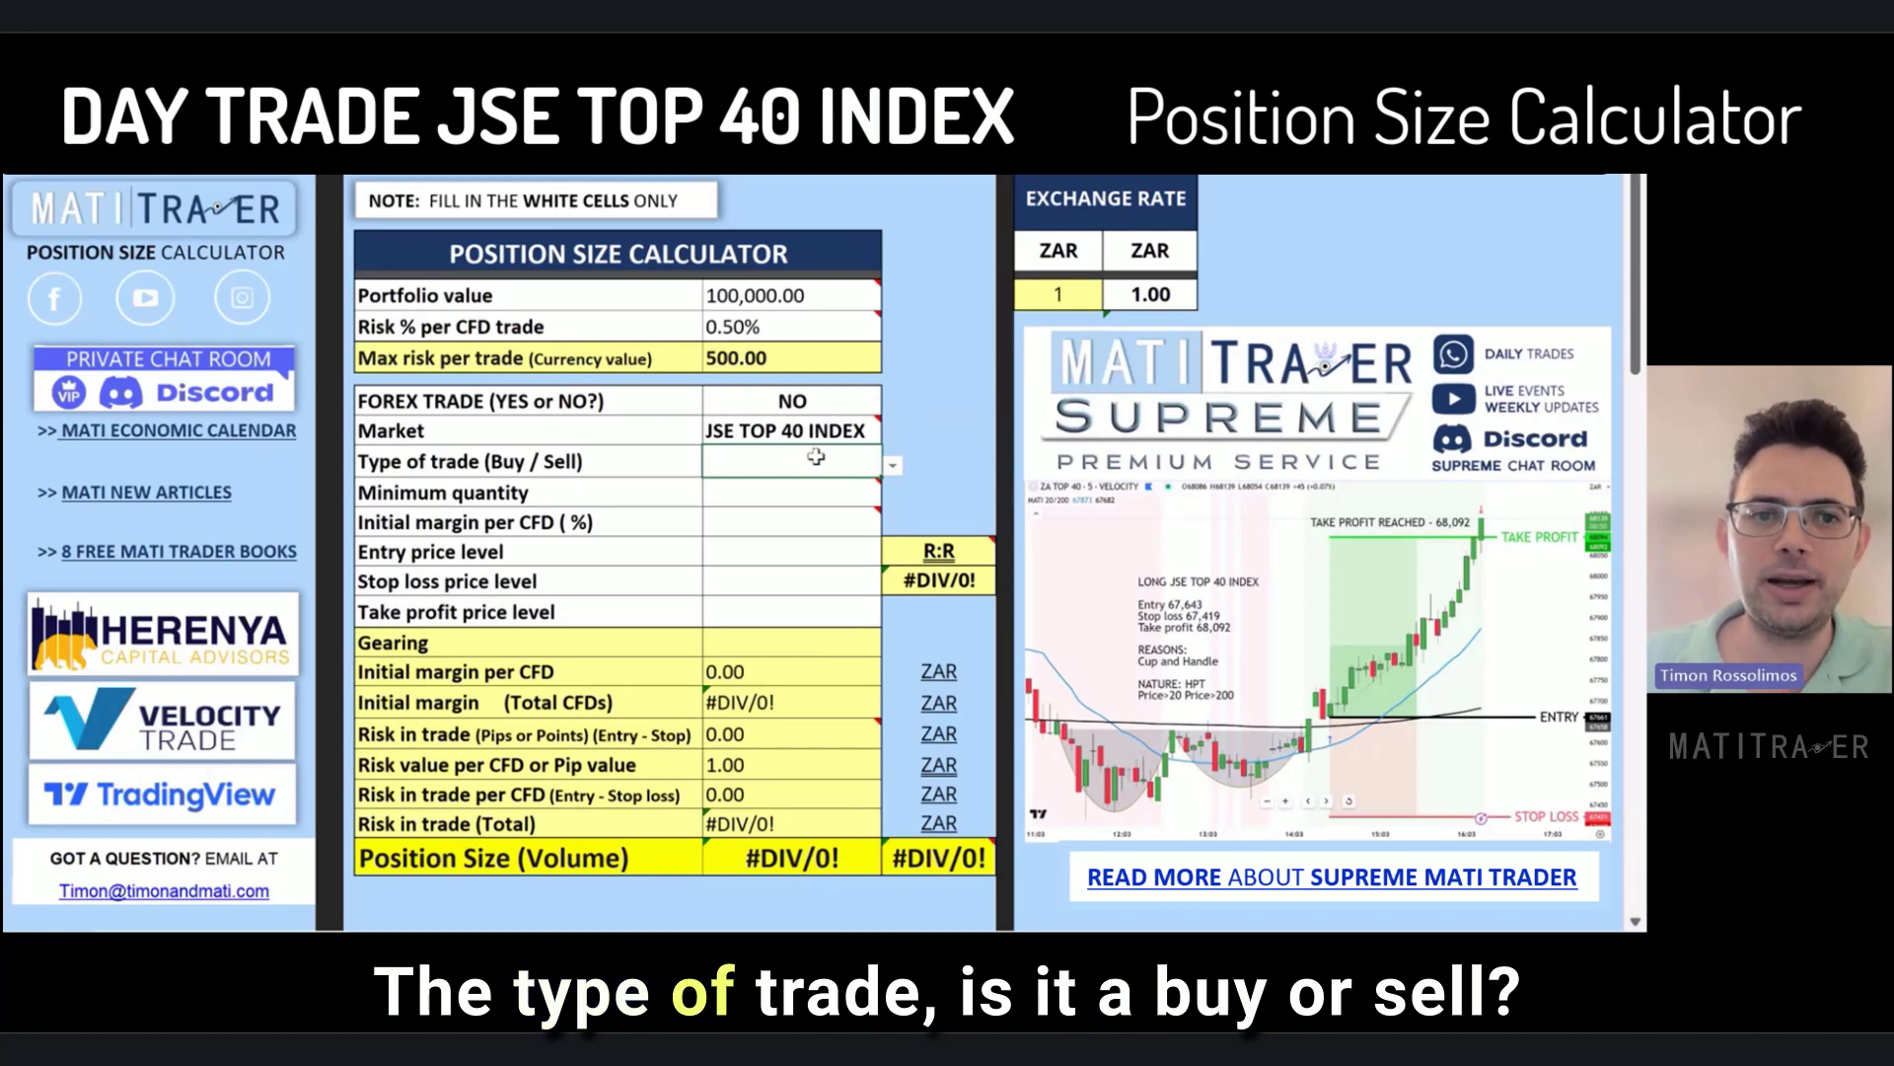
pyautogui.click(892, 464)
pyautogui.click(822, 487)
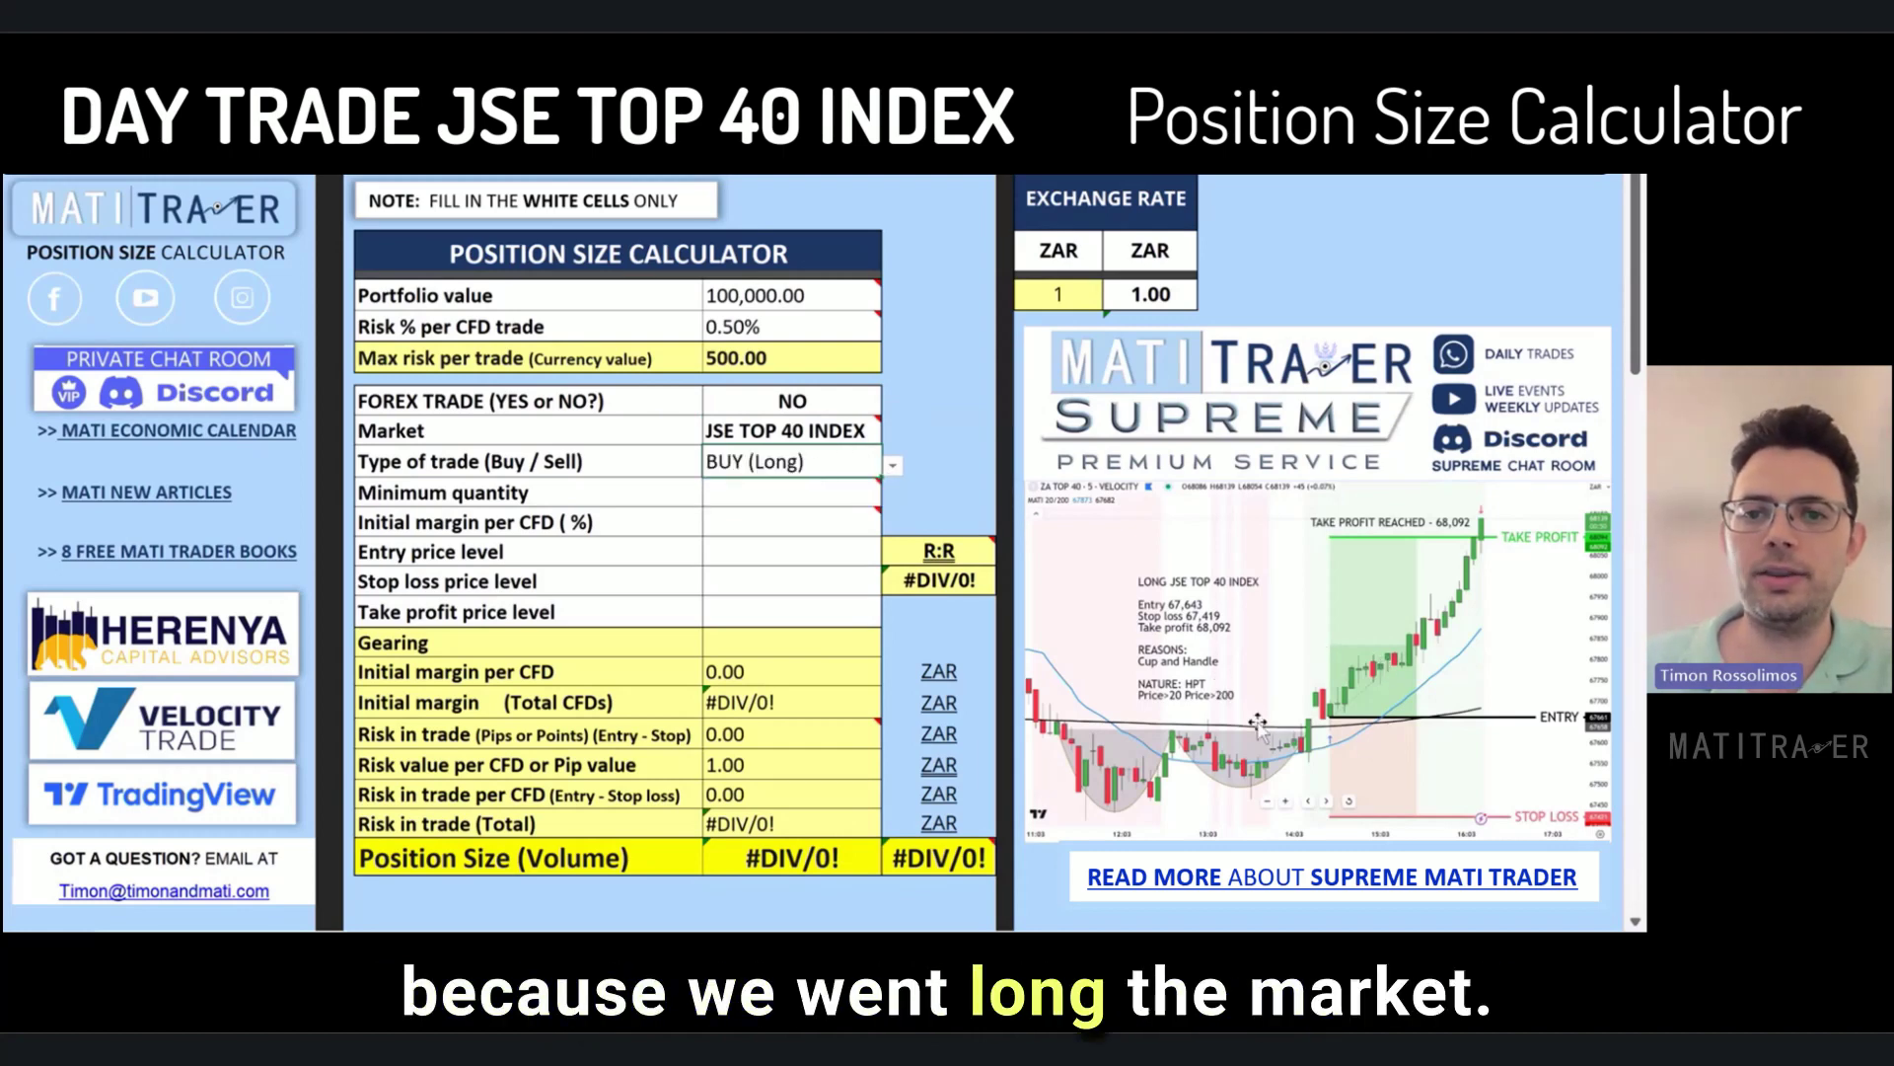
pyautogui.click(822, 504)
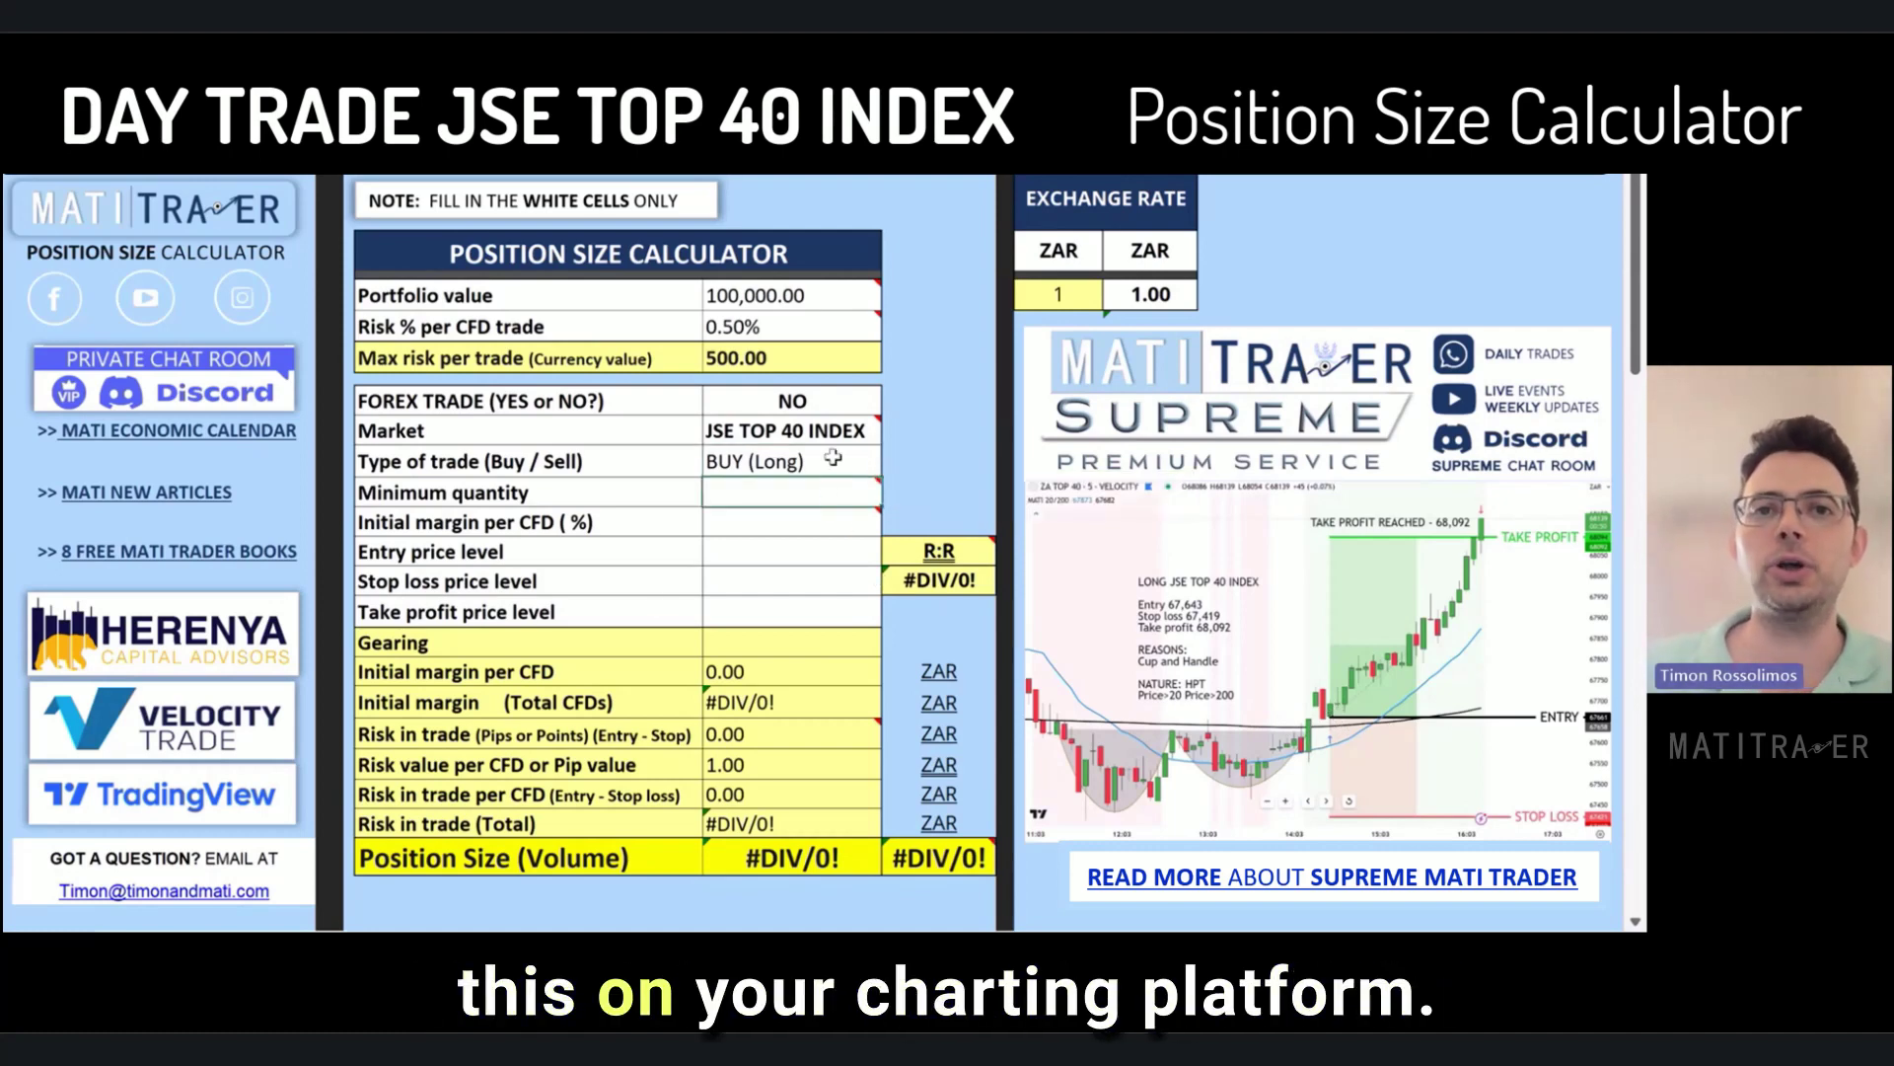
pyautogui.moveTo(848, 332)
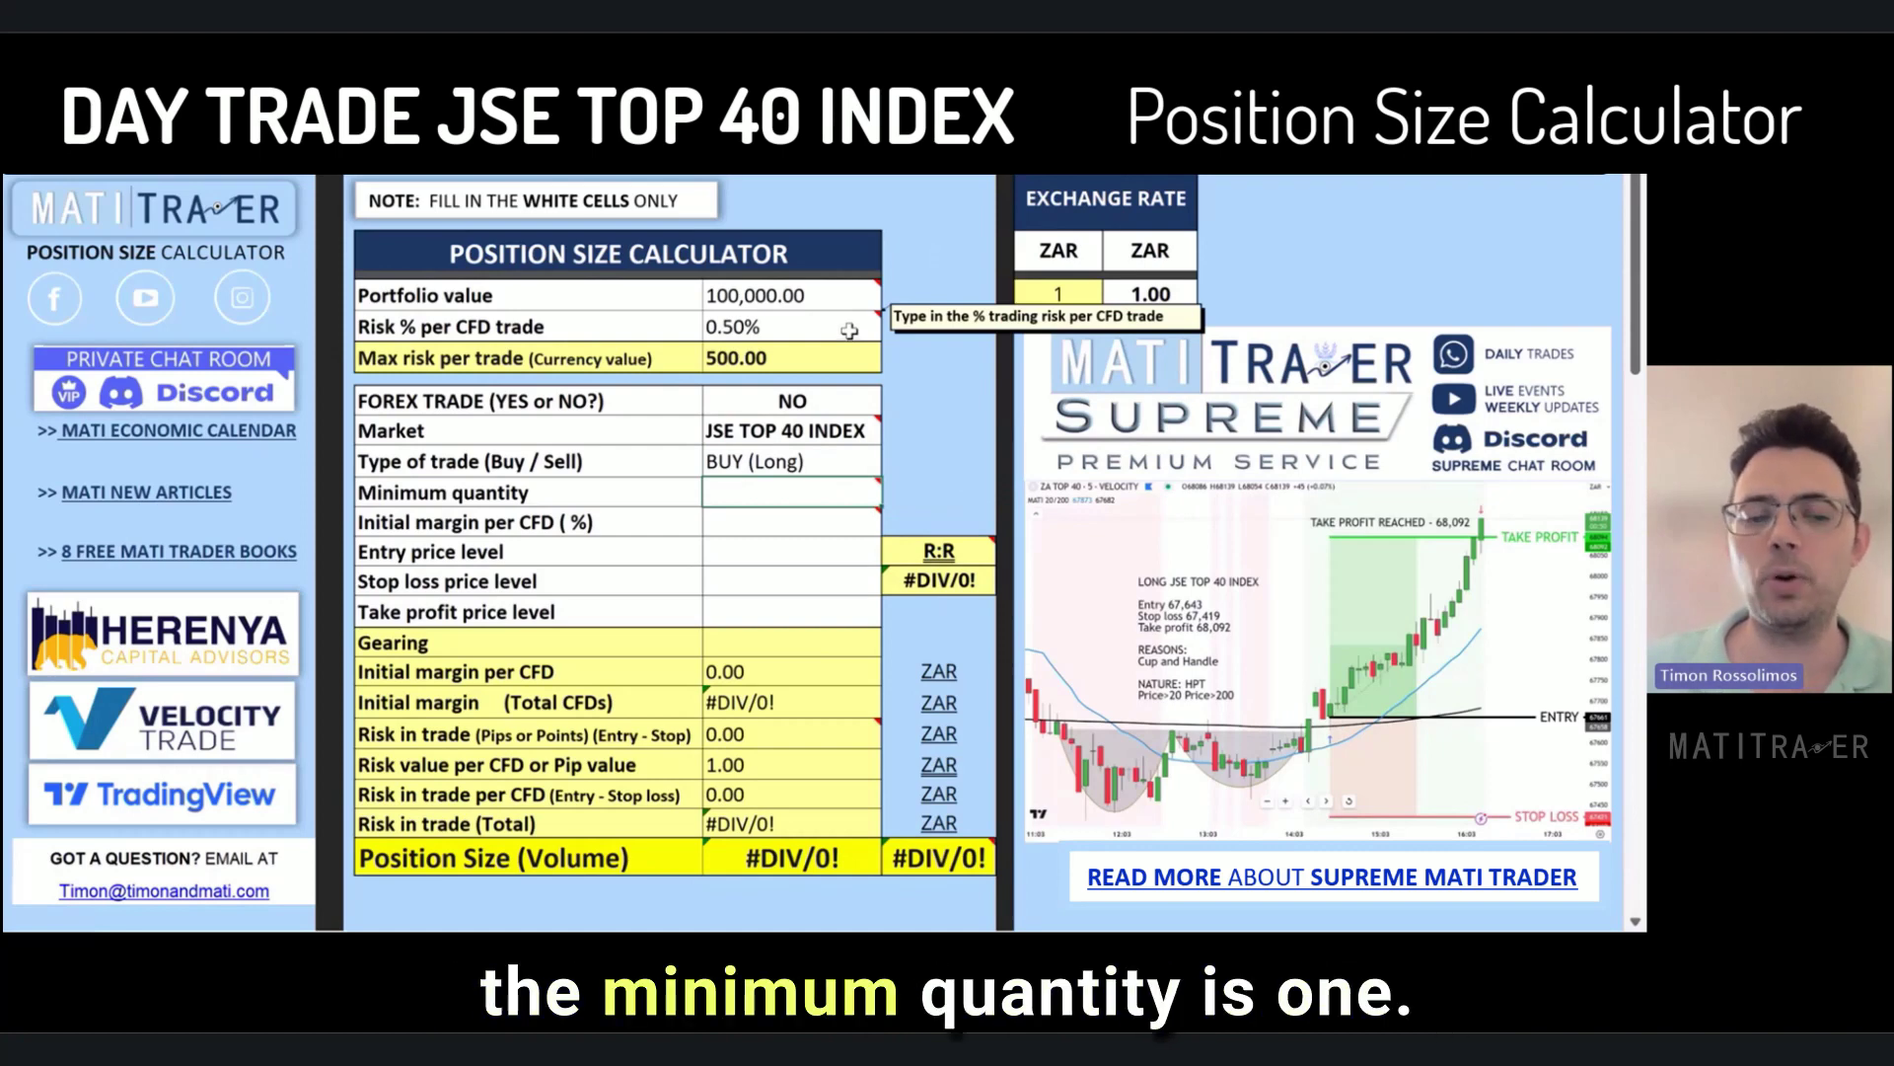
pyautogui.write('1')
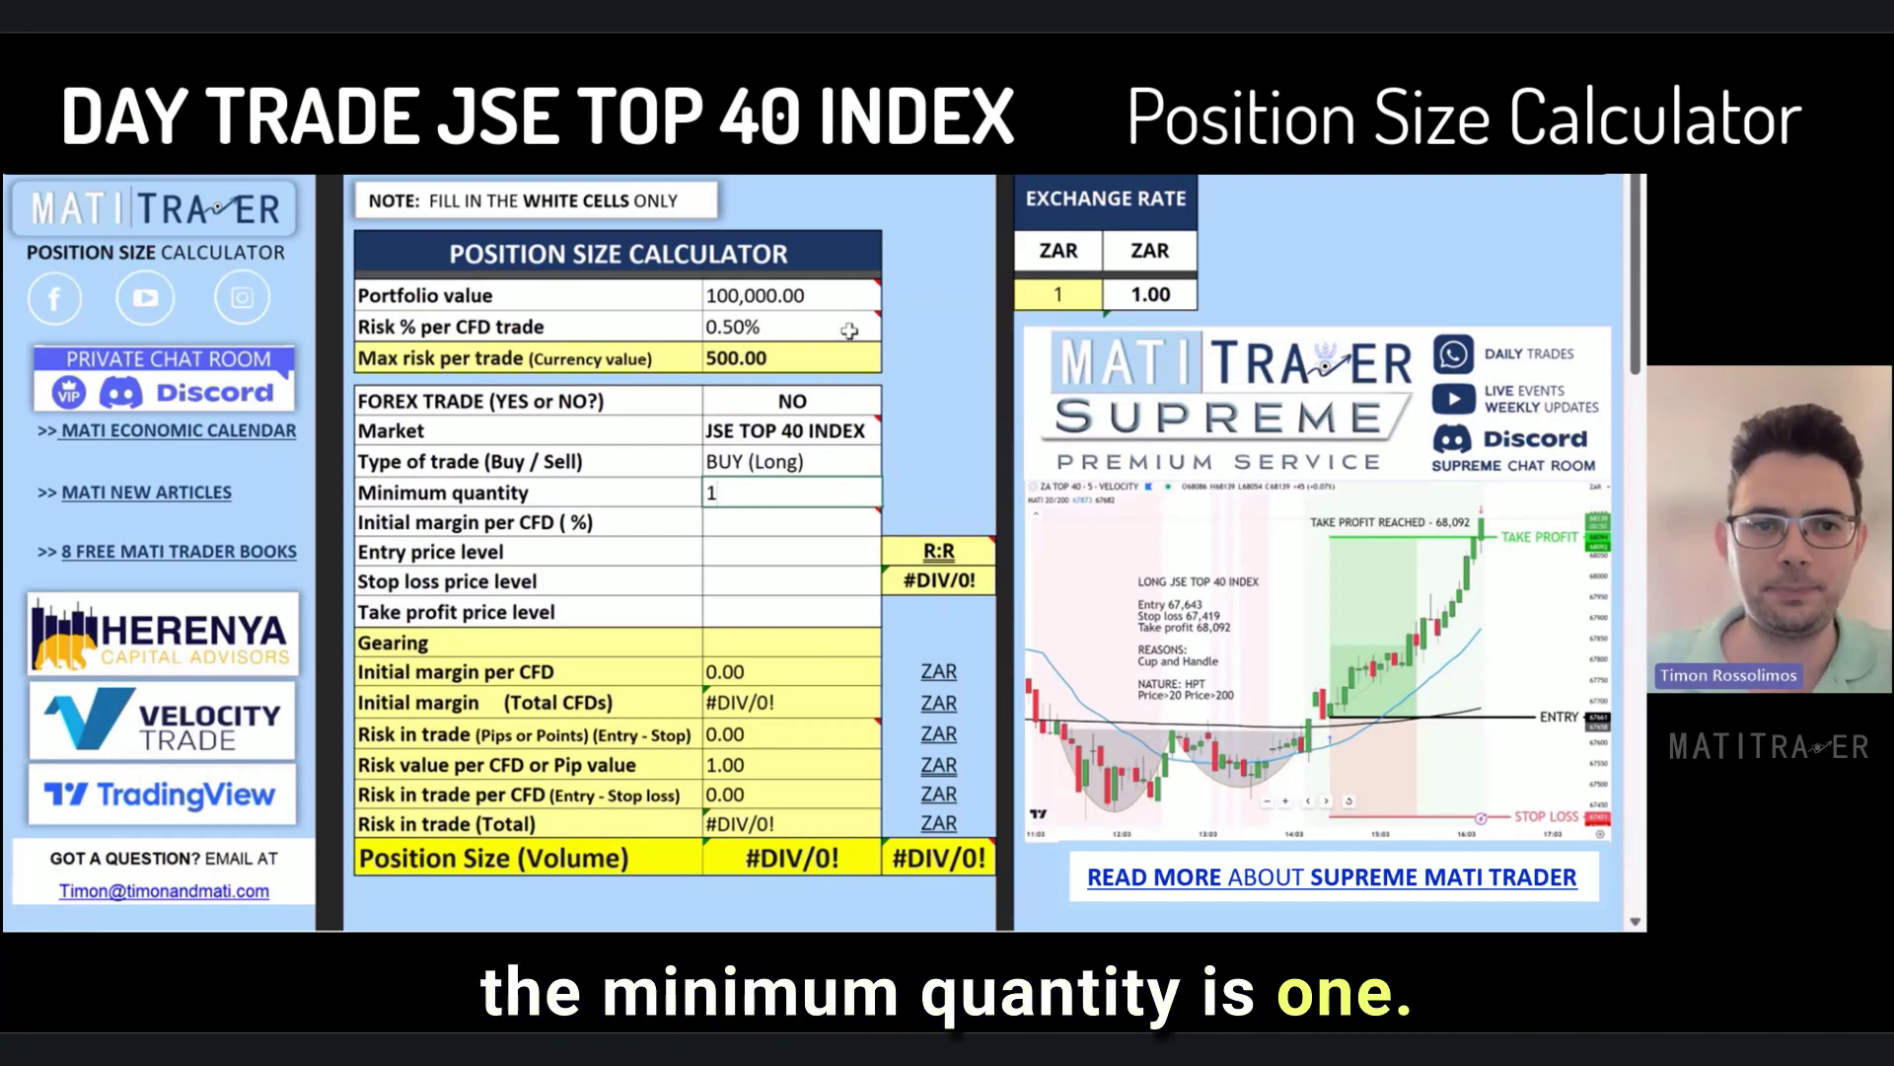
pyautogui.press('Return')
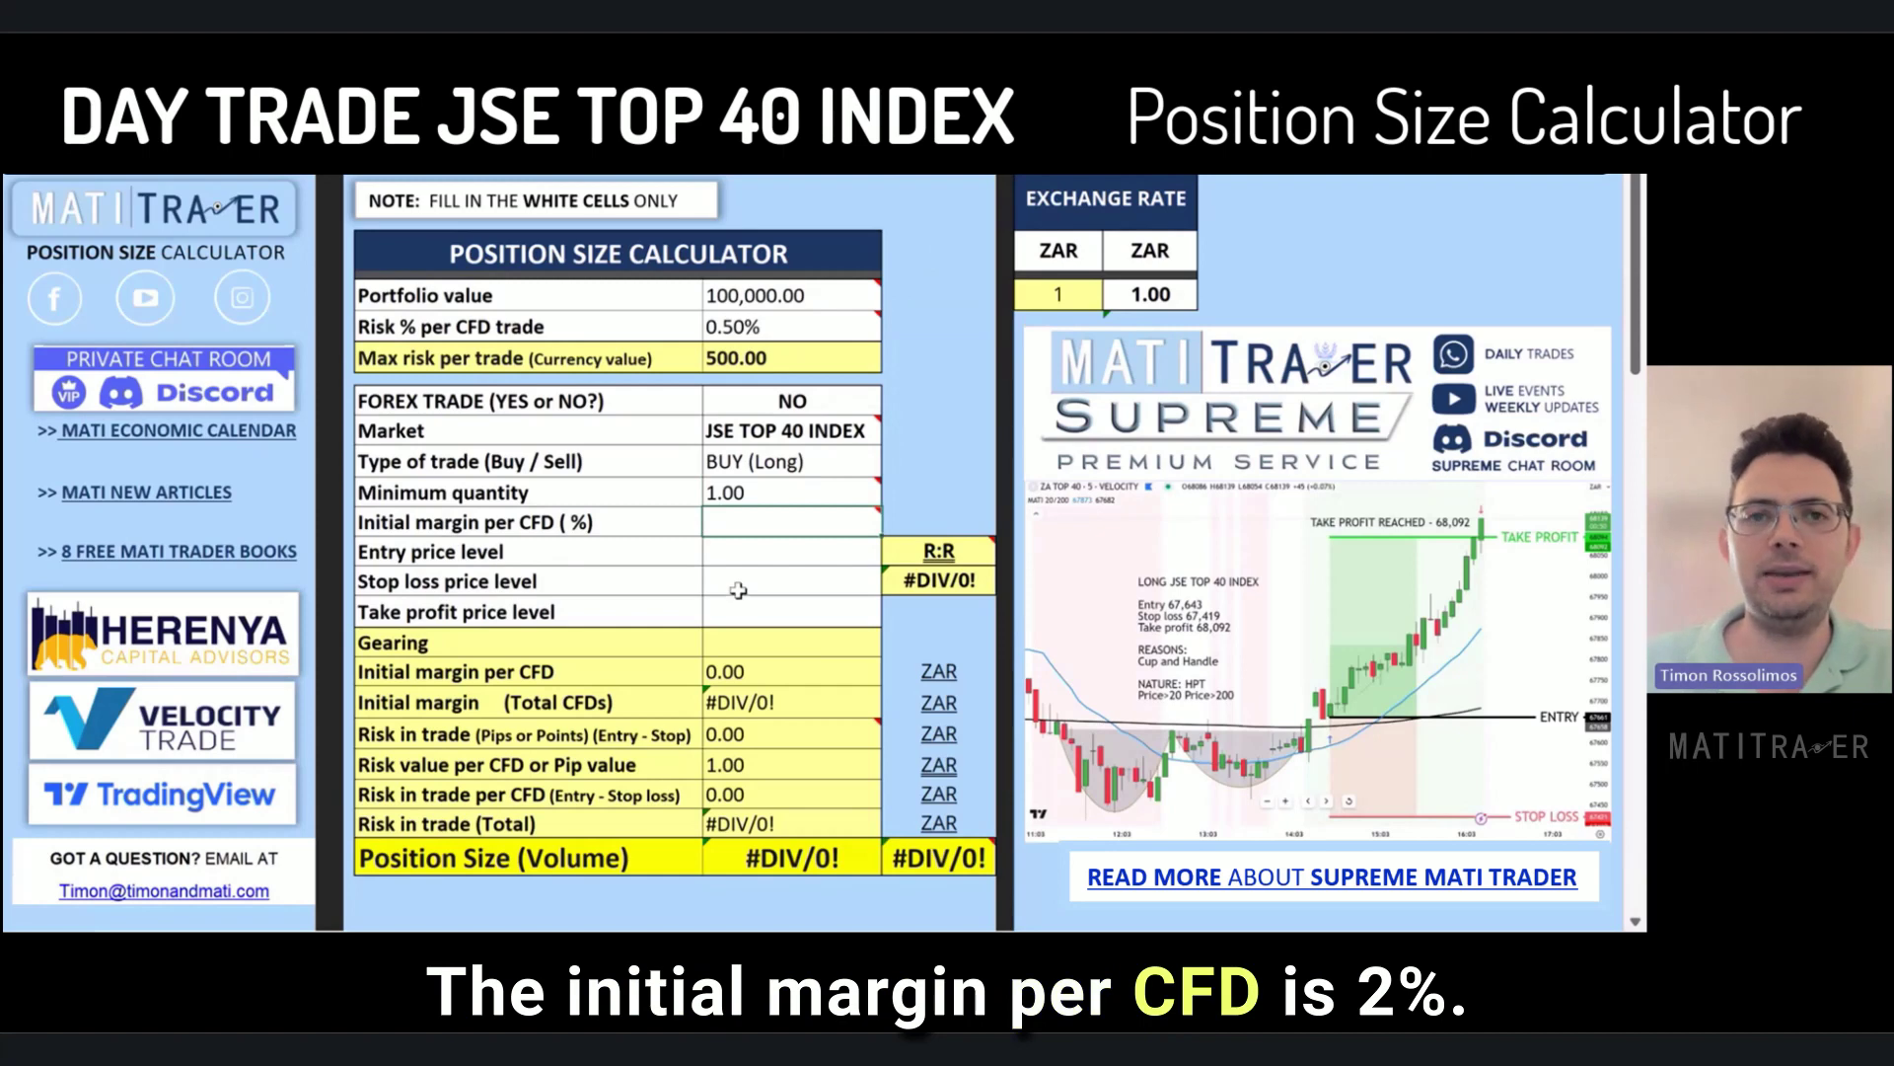
# Confirm the 2% initial margin and the 67,643 entry price.
pyautogui.press('Return')
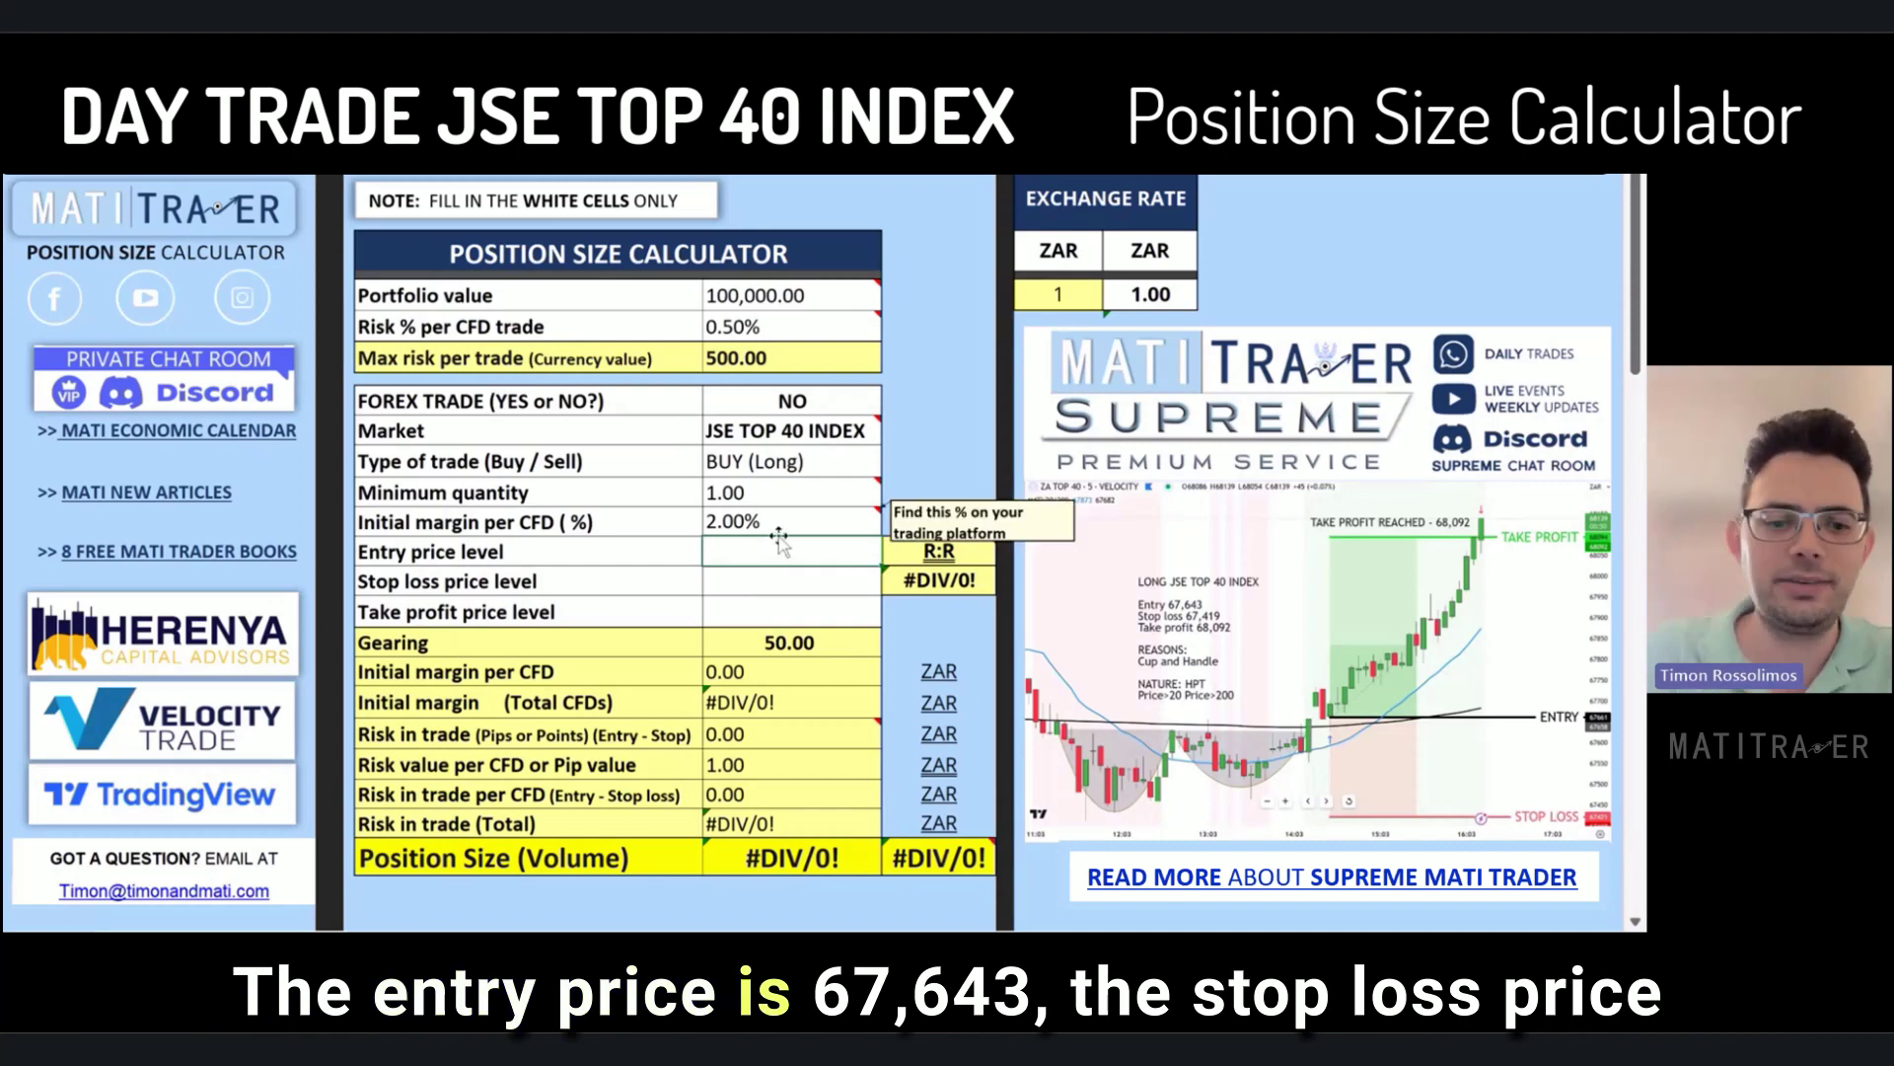
pyautogui.write('67643')
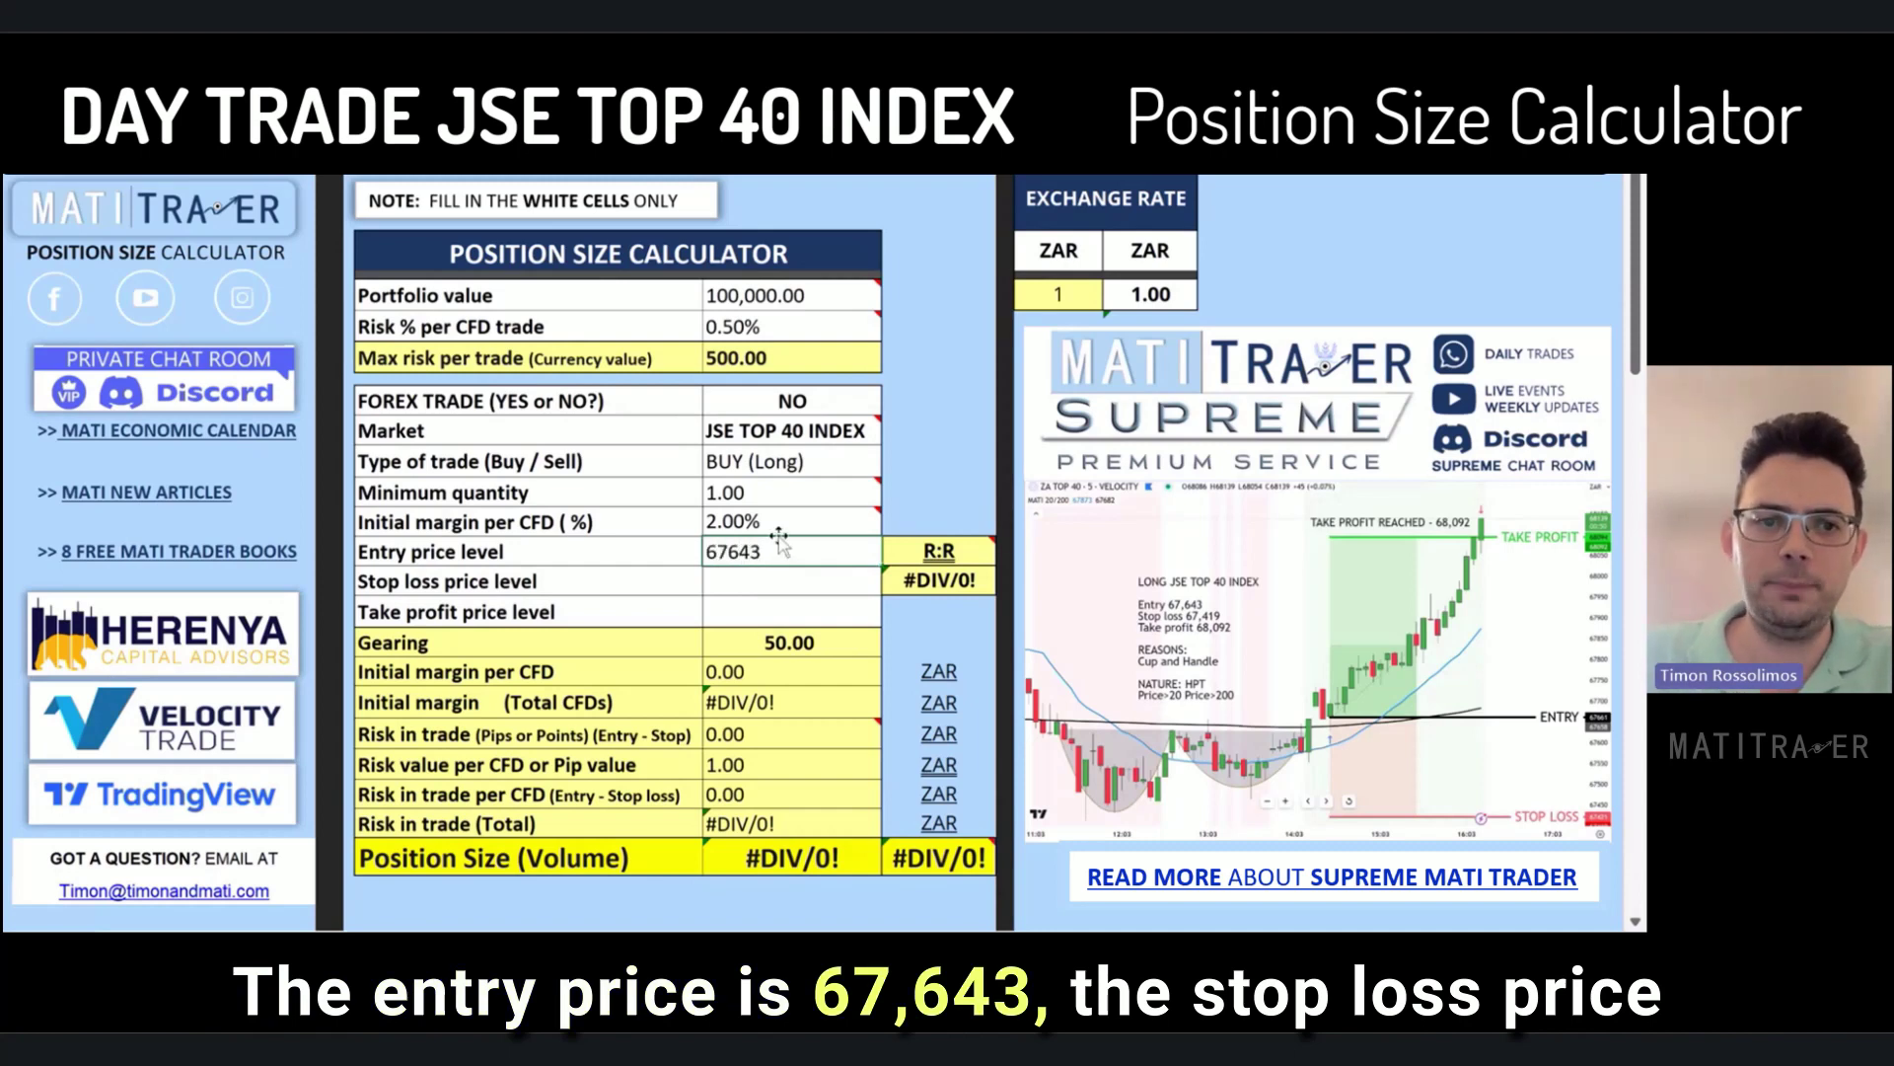
pyautogui.press('Return')
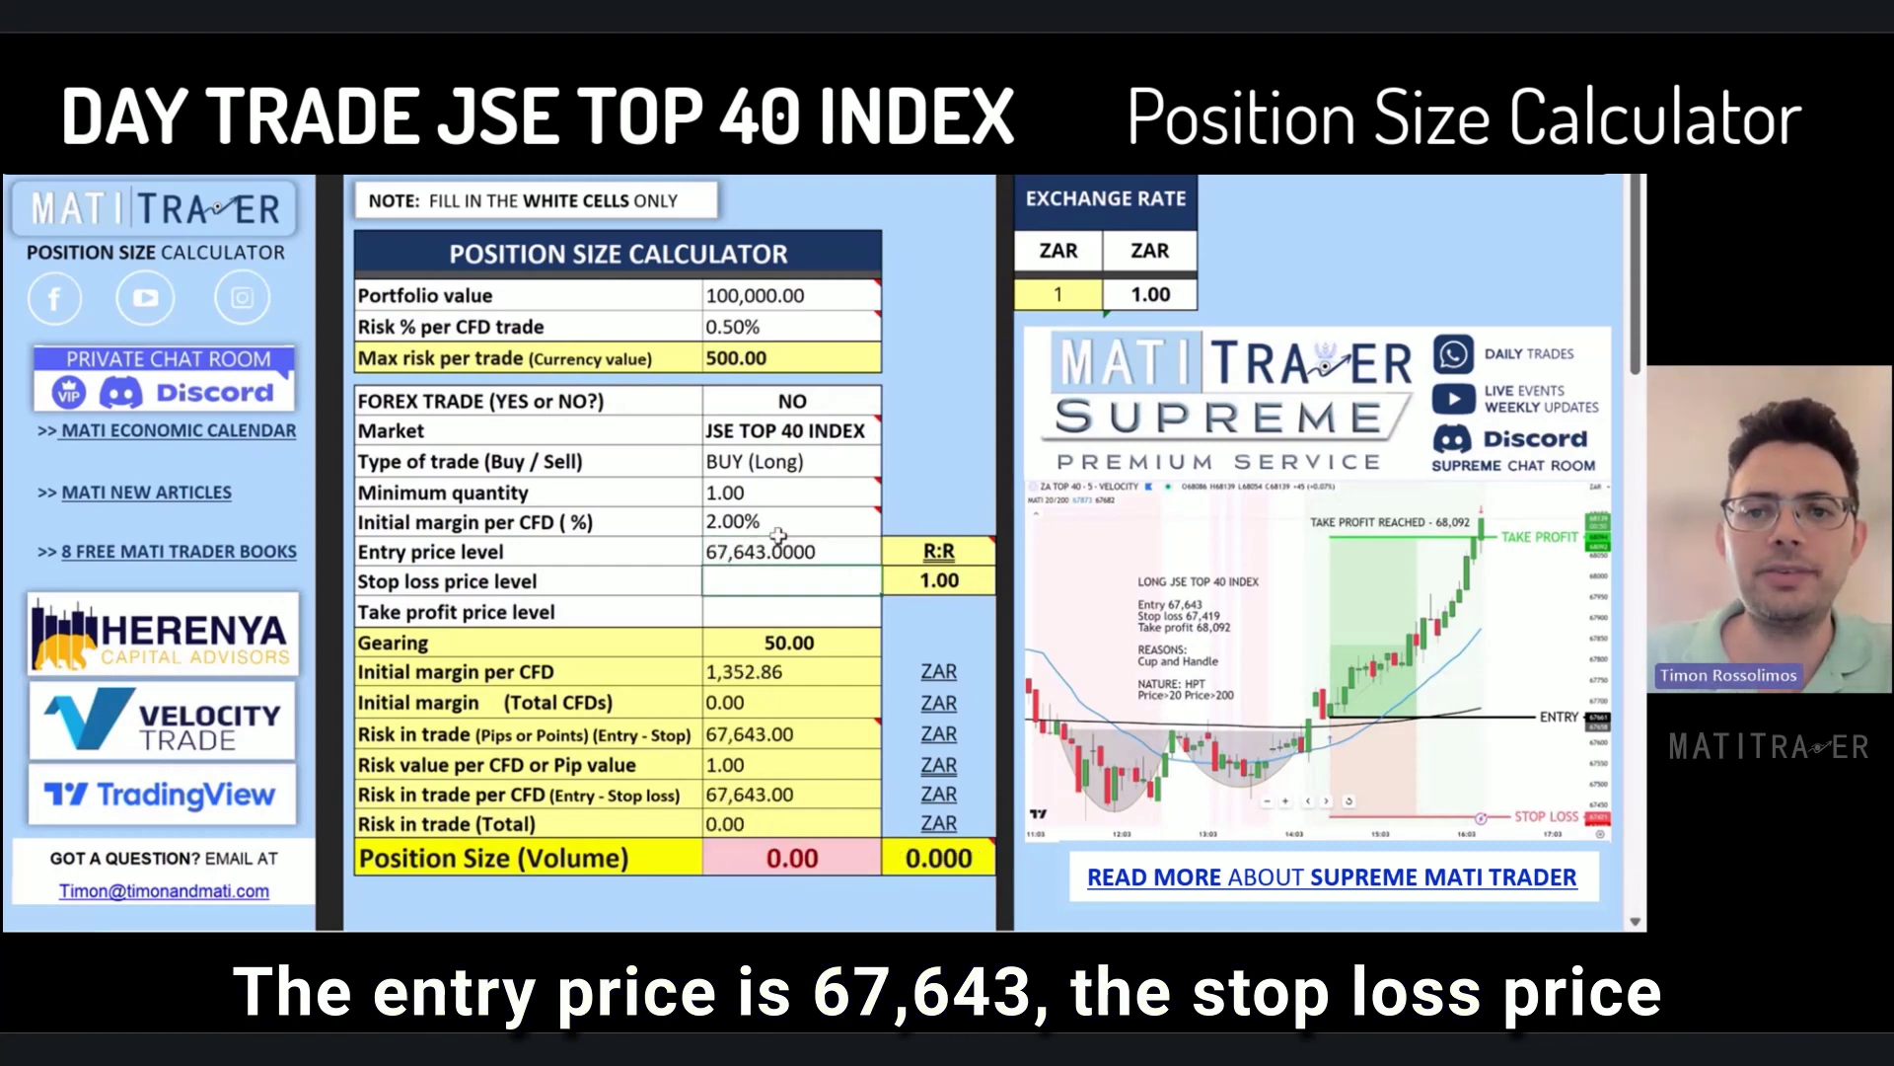
# Set the stop loss to 67,419 and the take profit to 68,092.
pyautogui.write('6741')
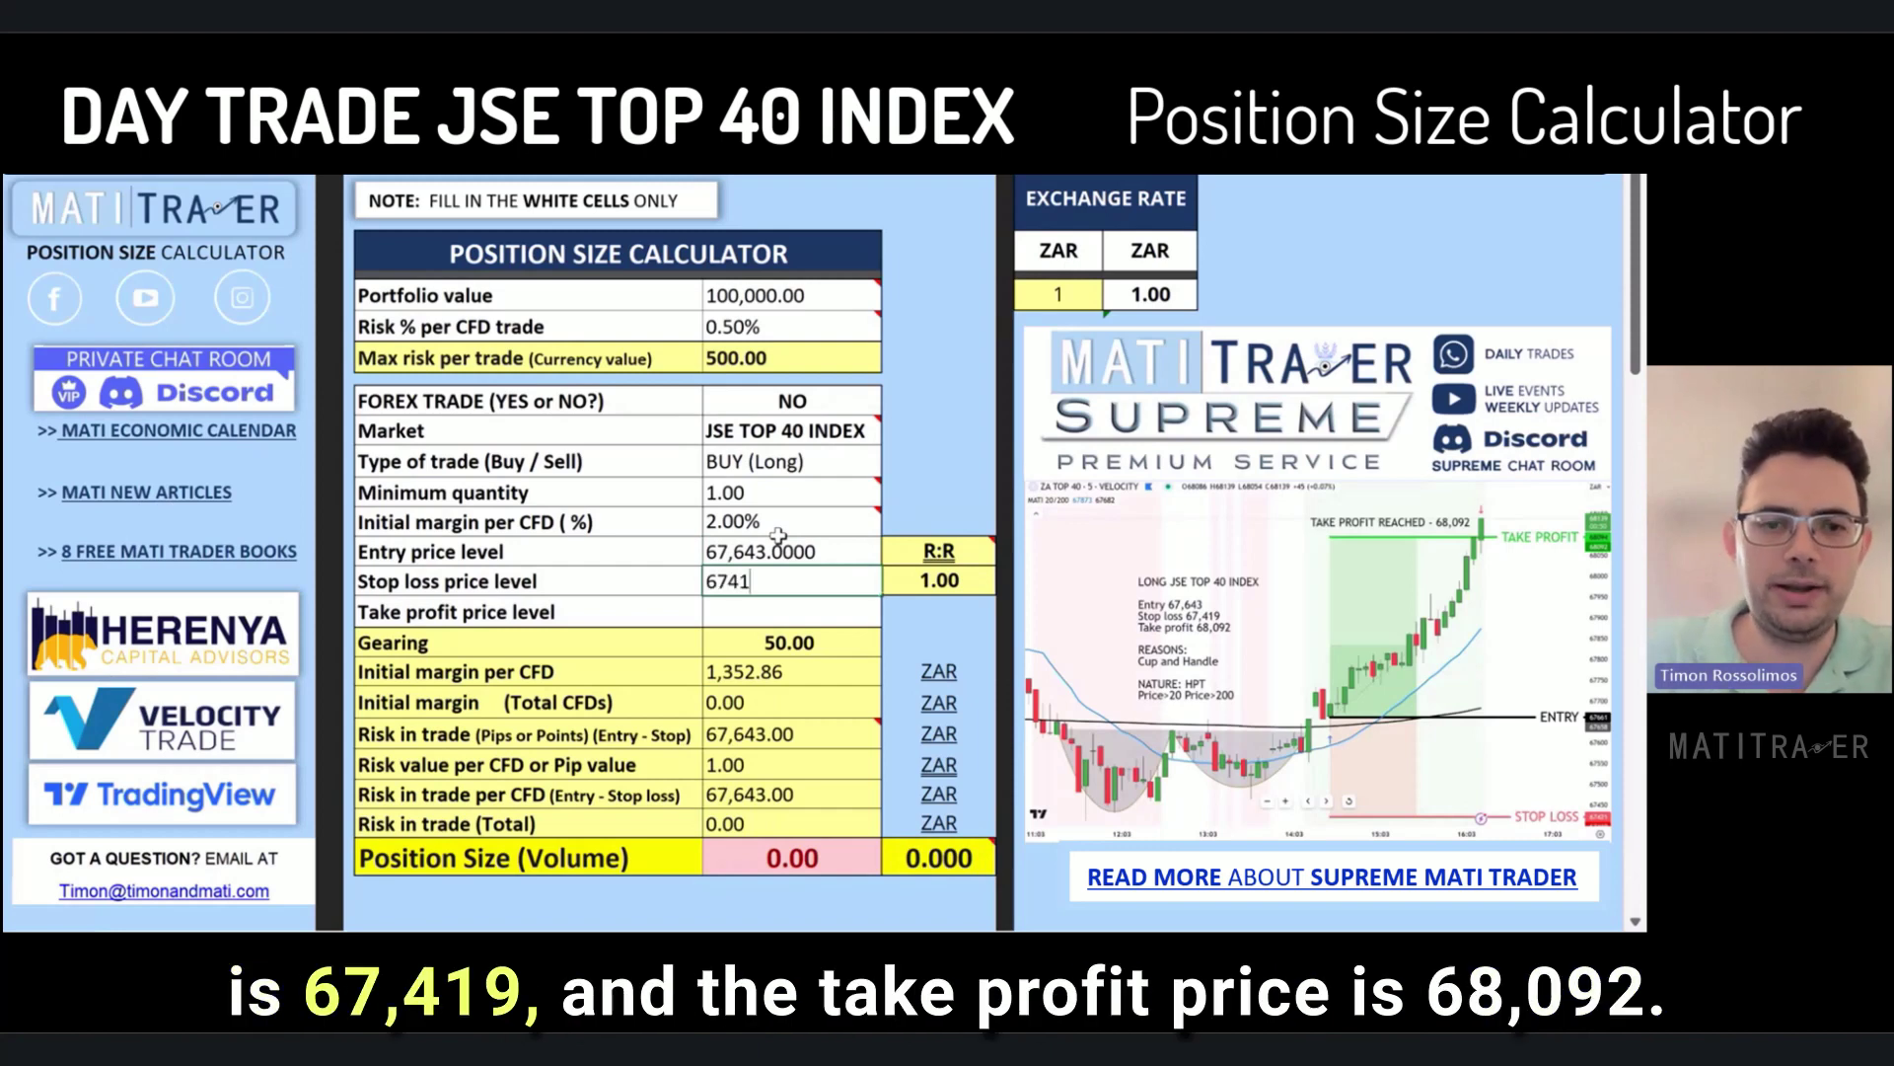
pyautogui.write('7,419')
pyautogui.press('Return')
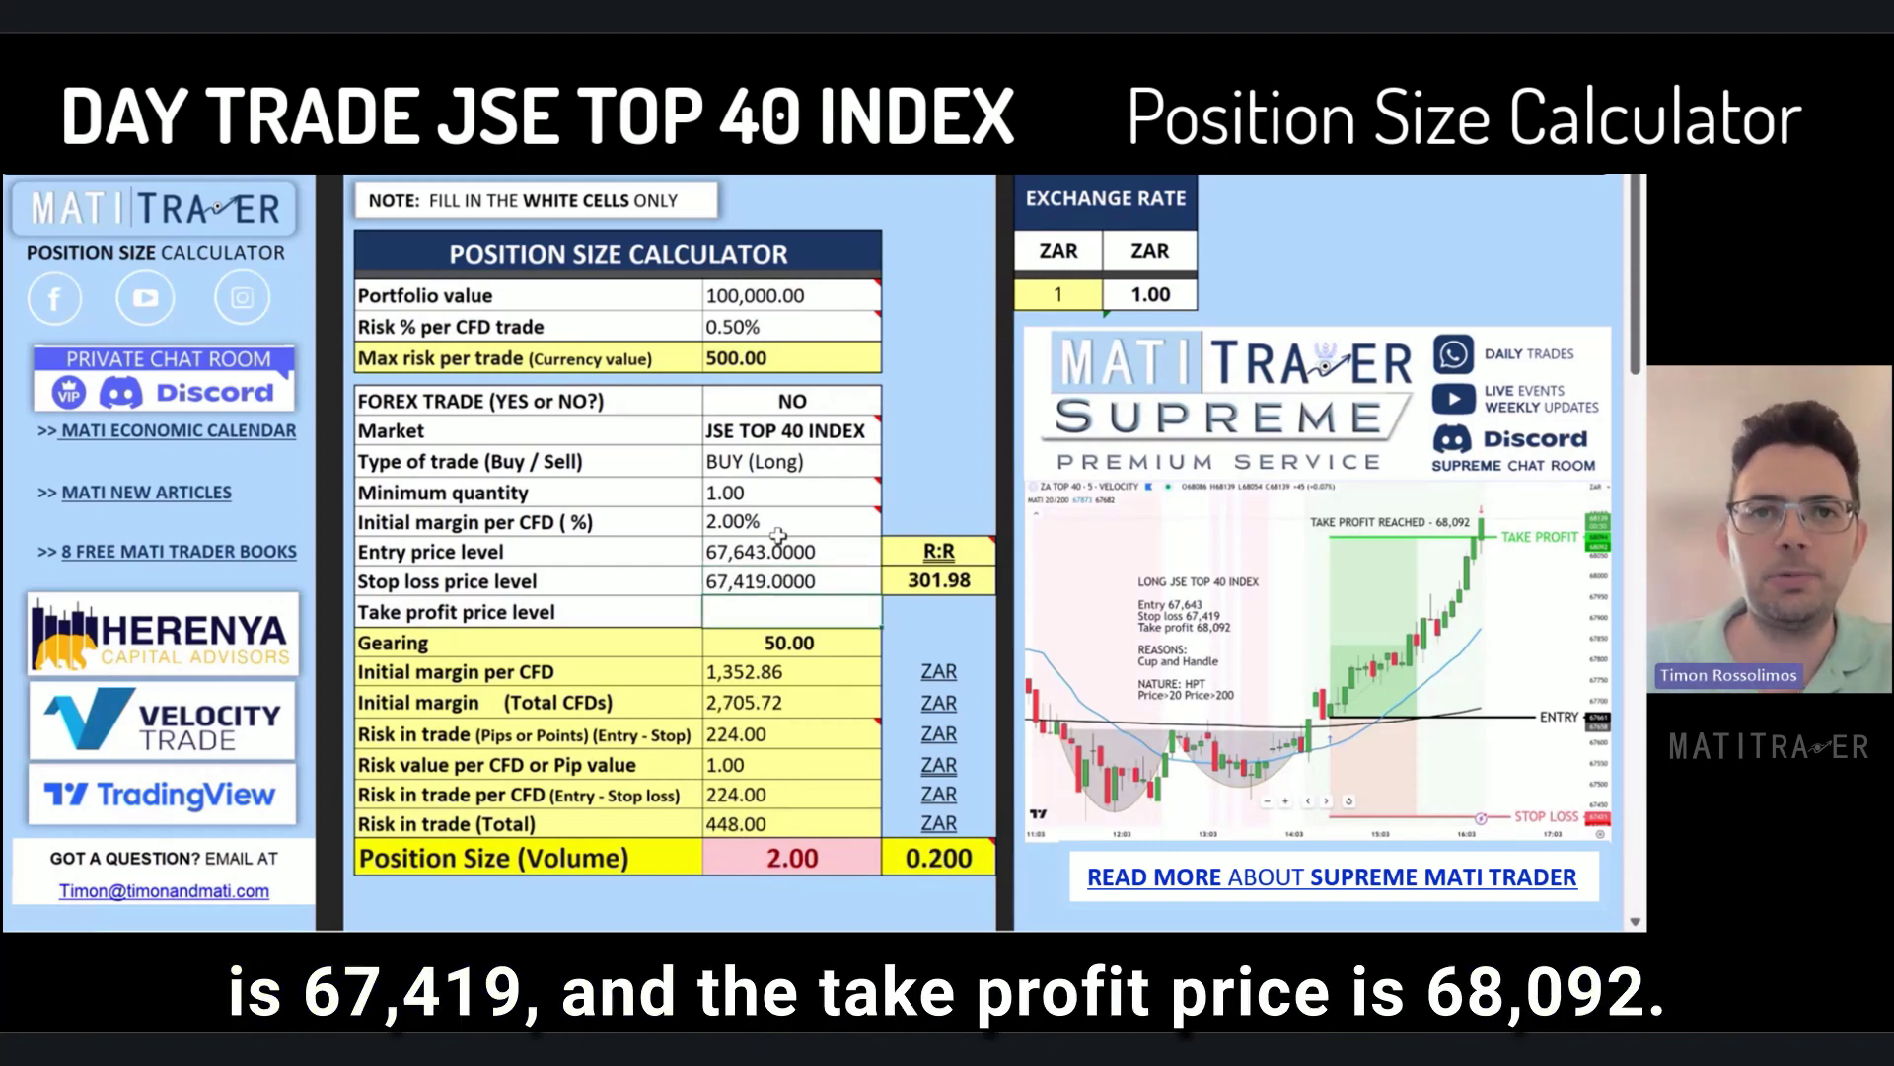
pyautogui.write('6')
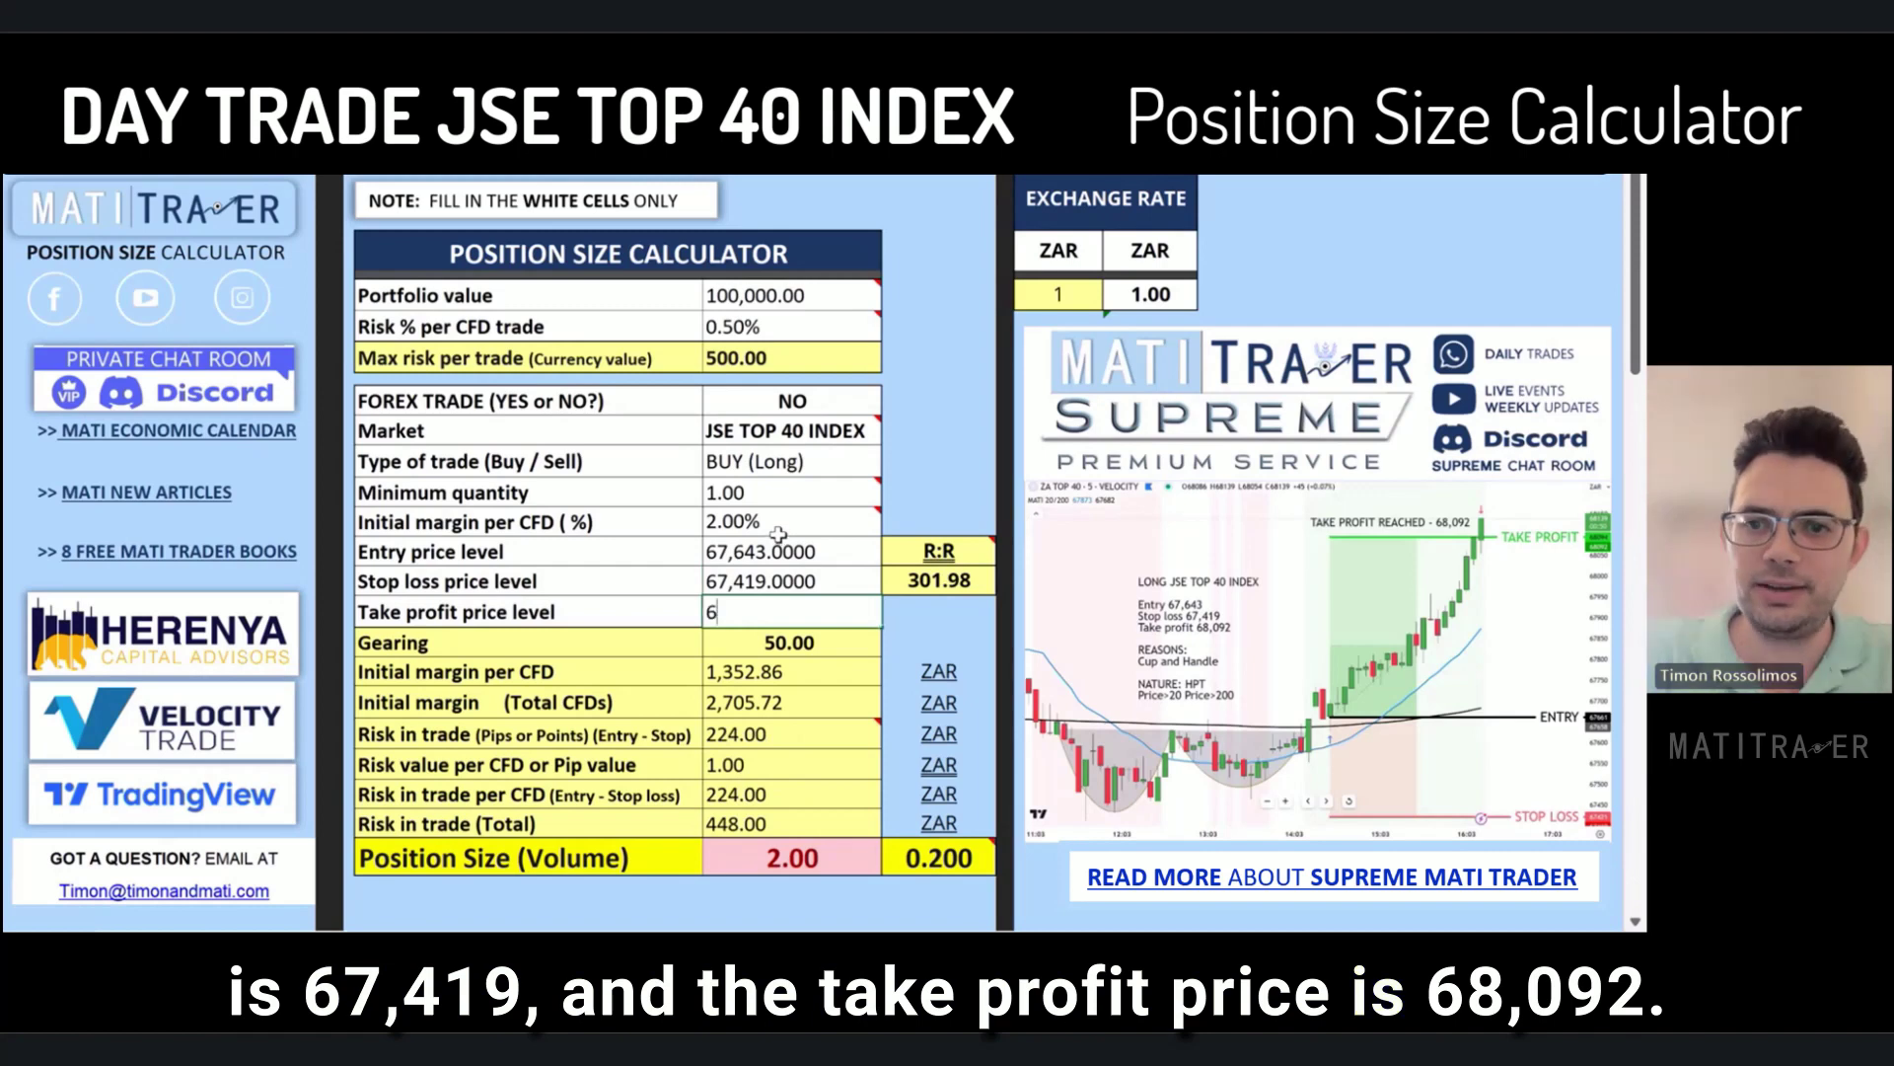
pyautogui.write('8092')
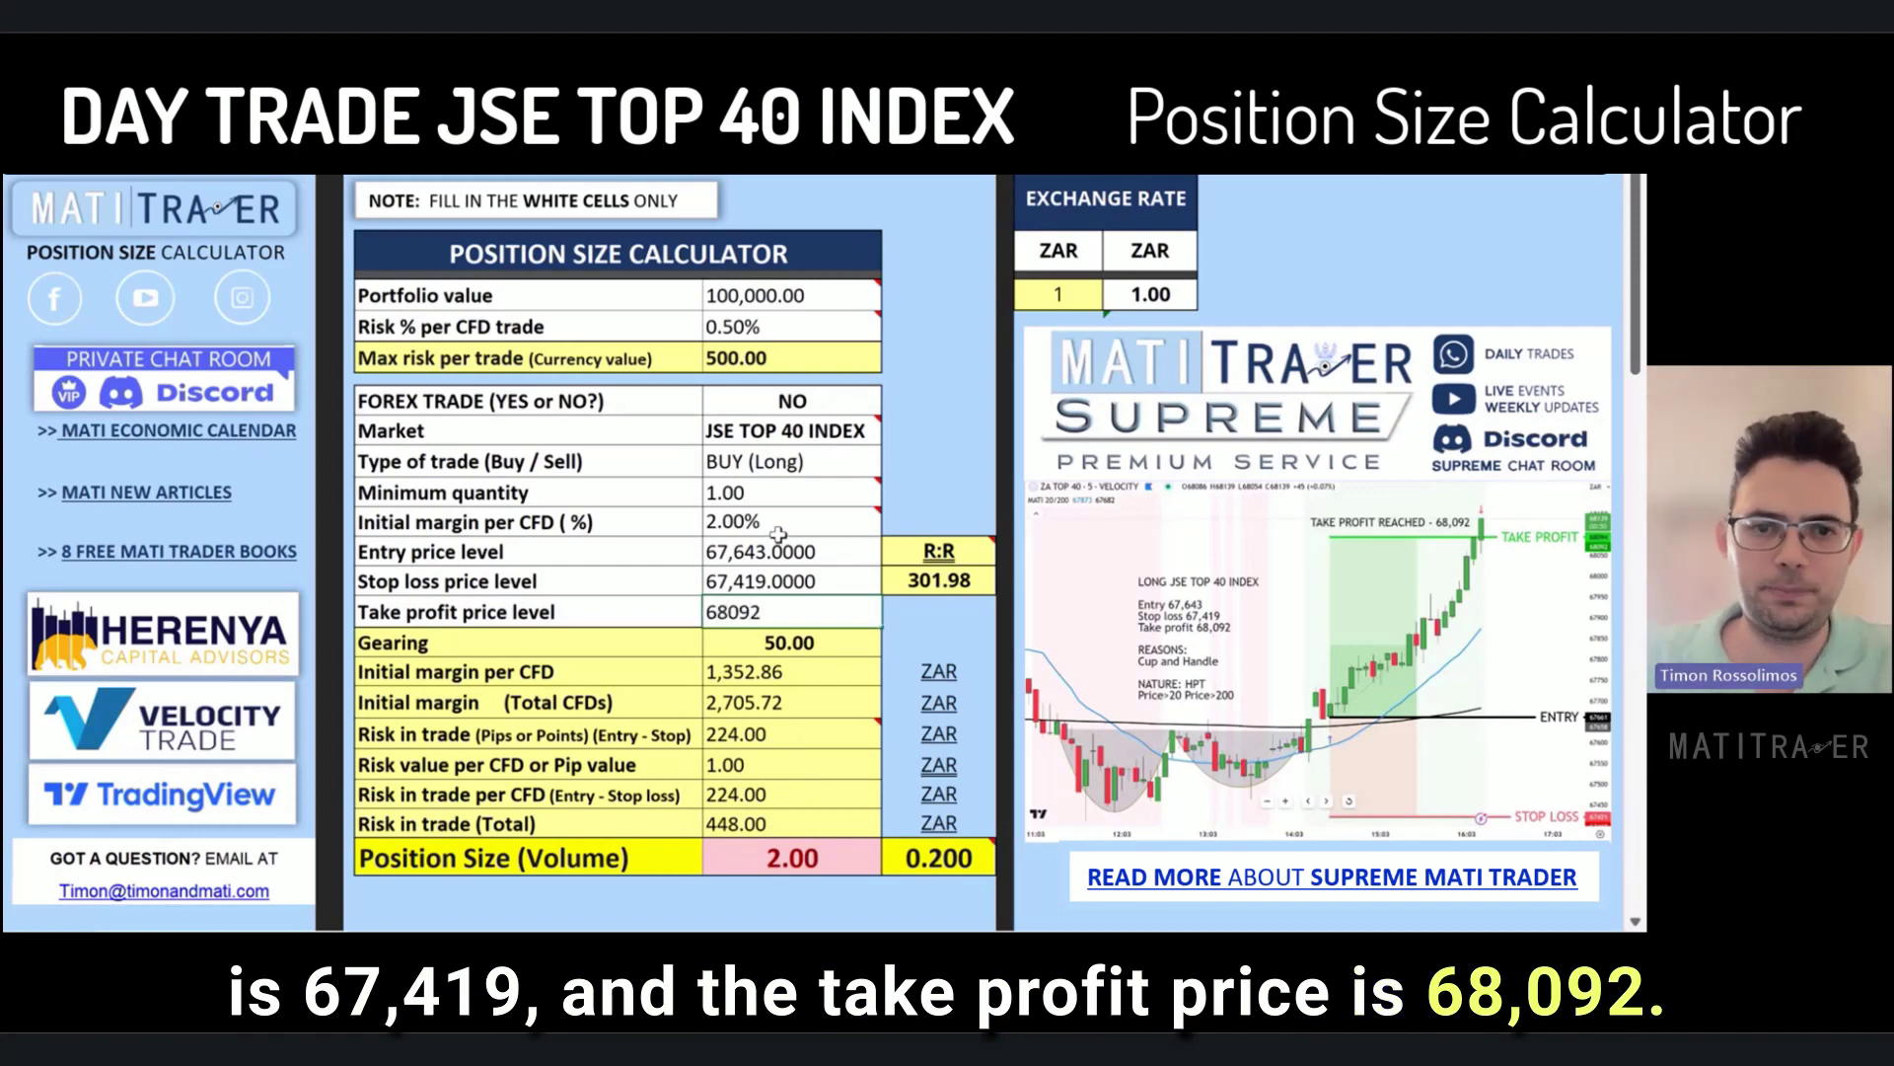
pyautogui.press('Return')
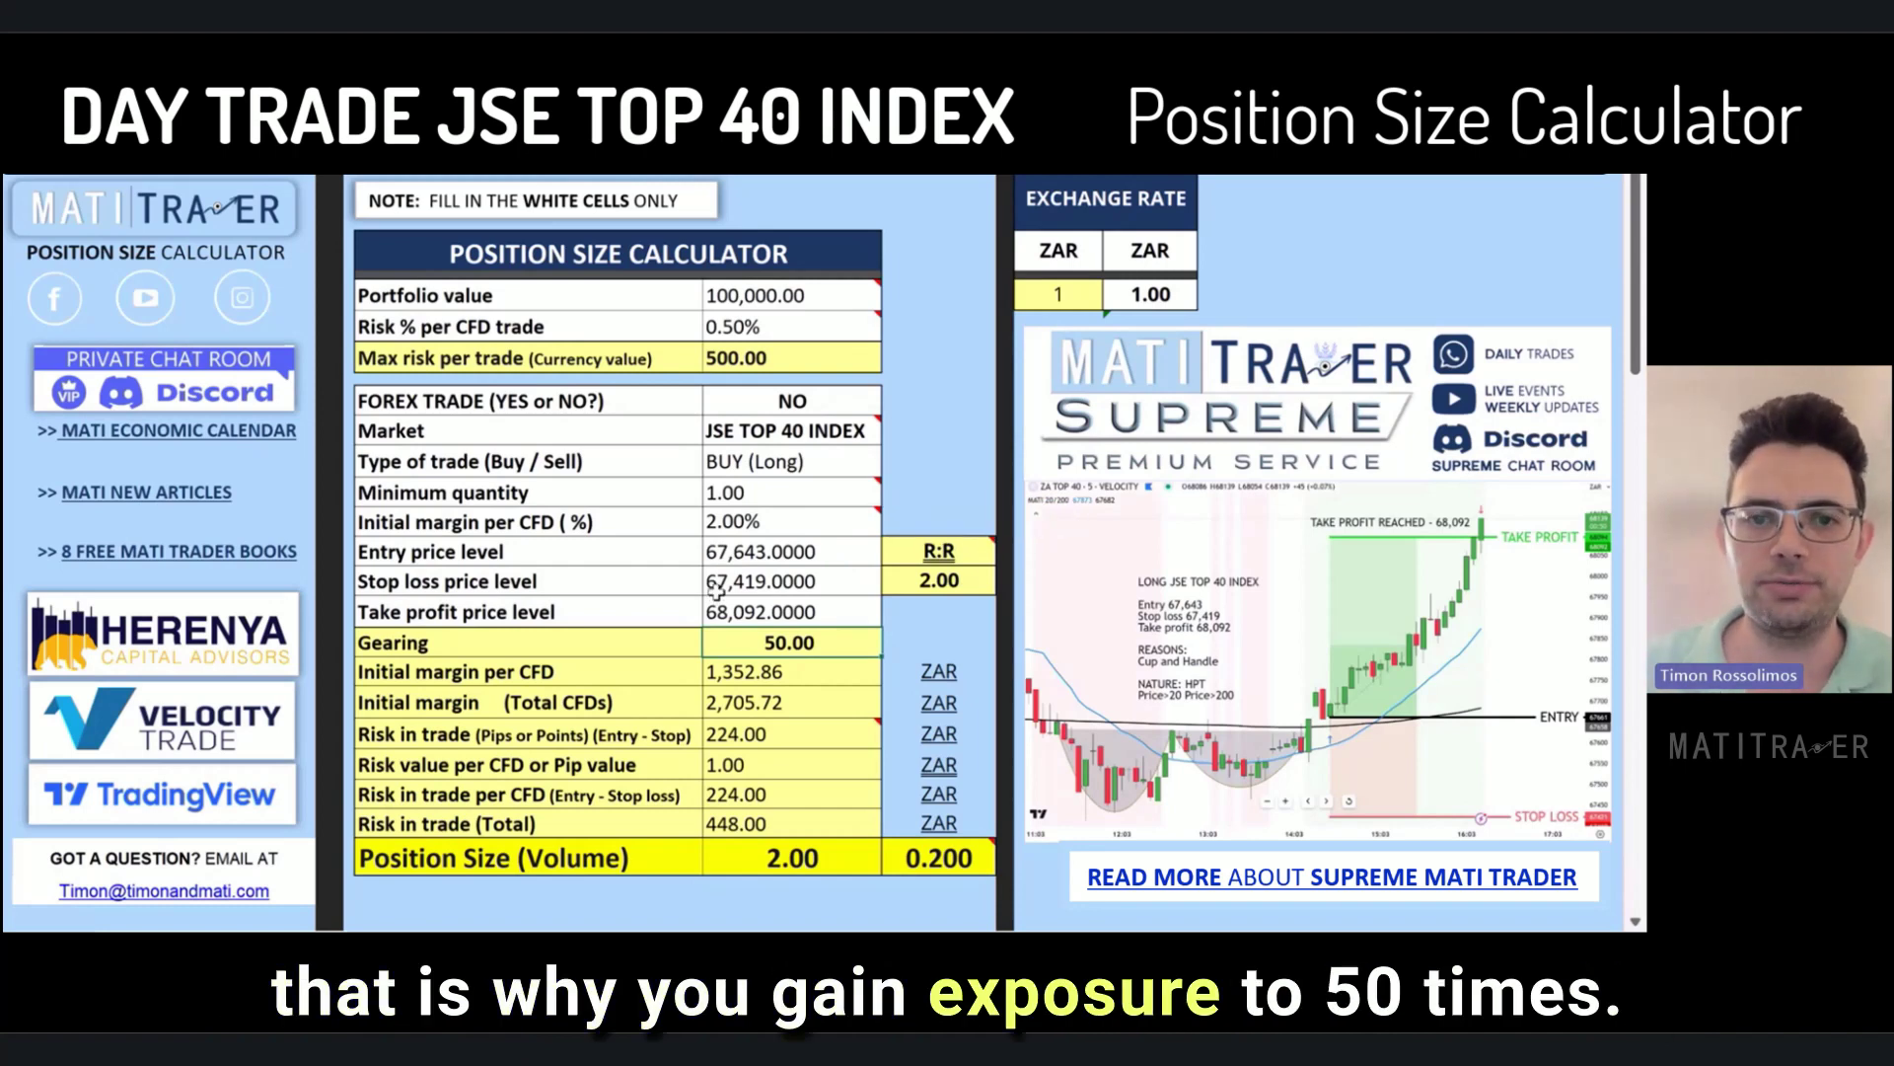
pyautogui.press('Down')
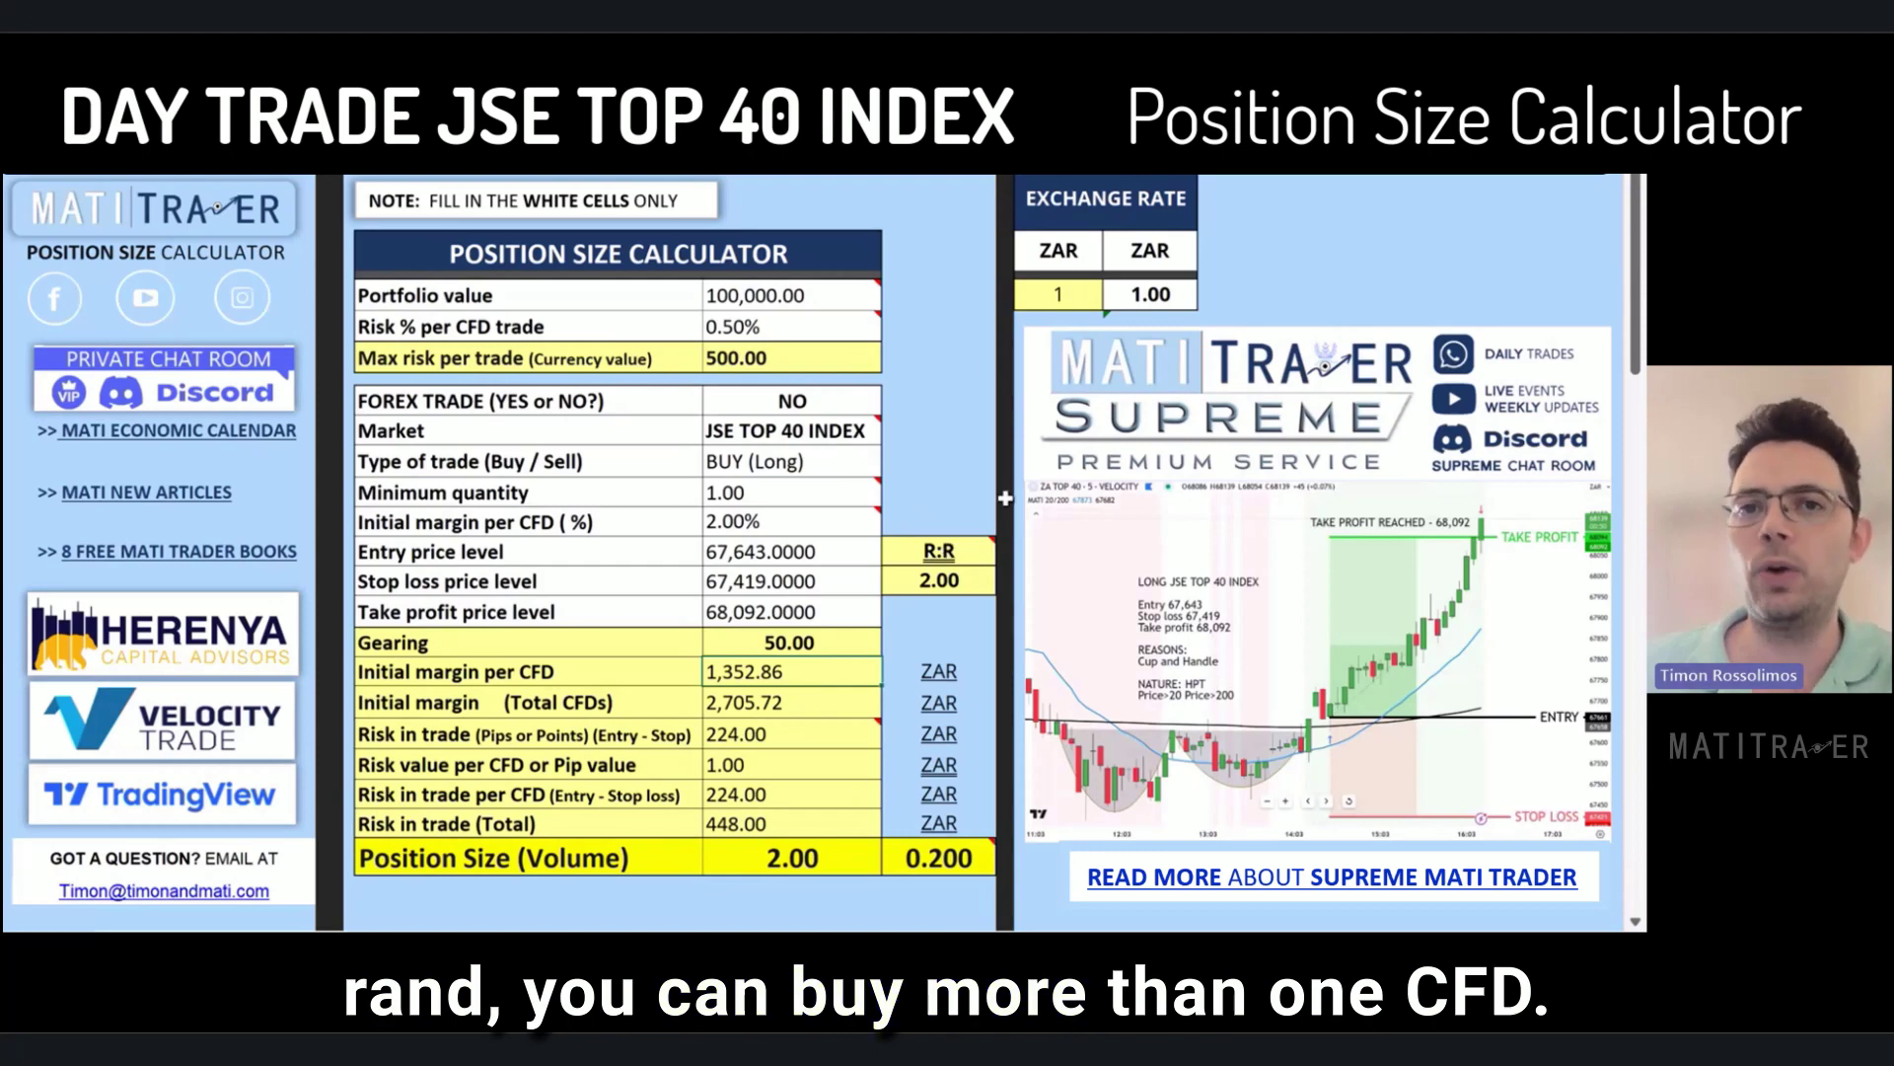
pyautogui.click(724, 704)
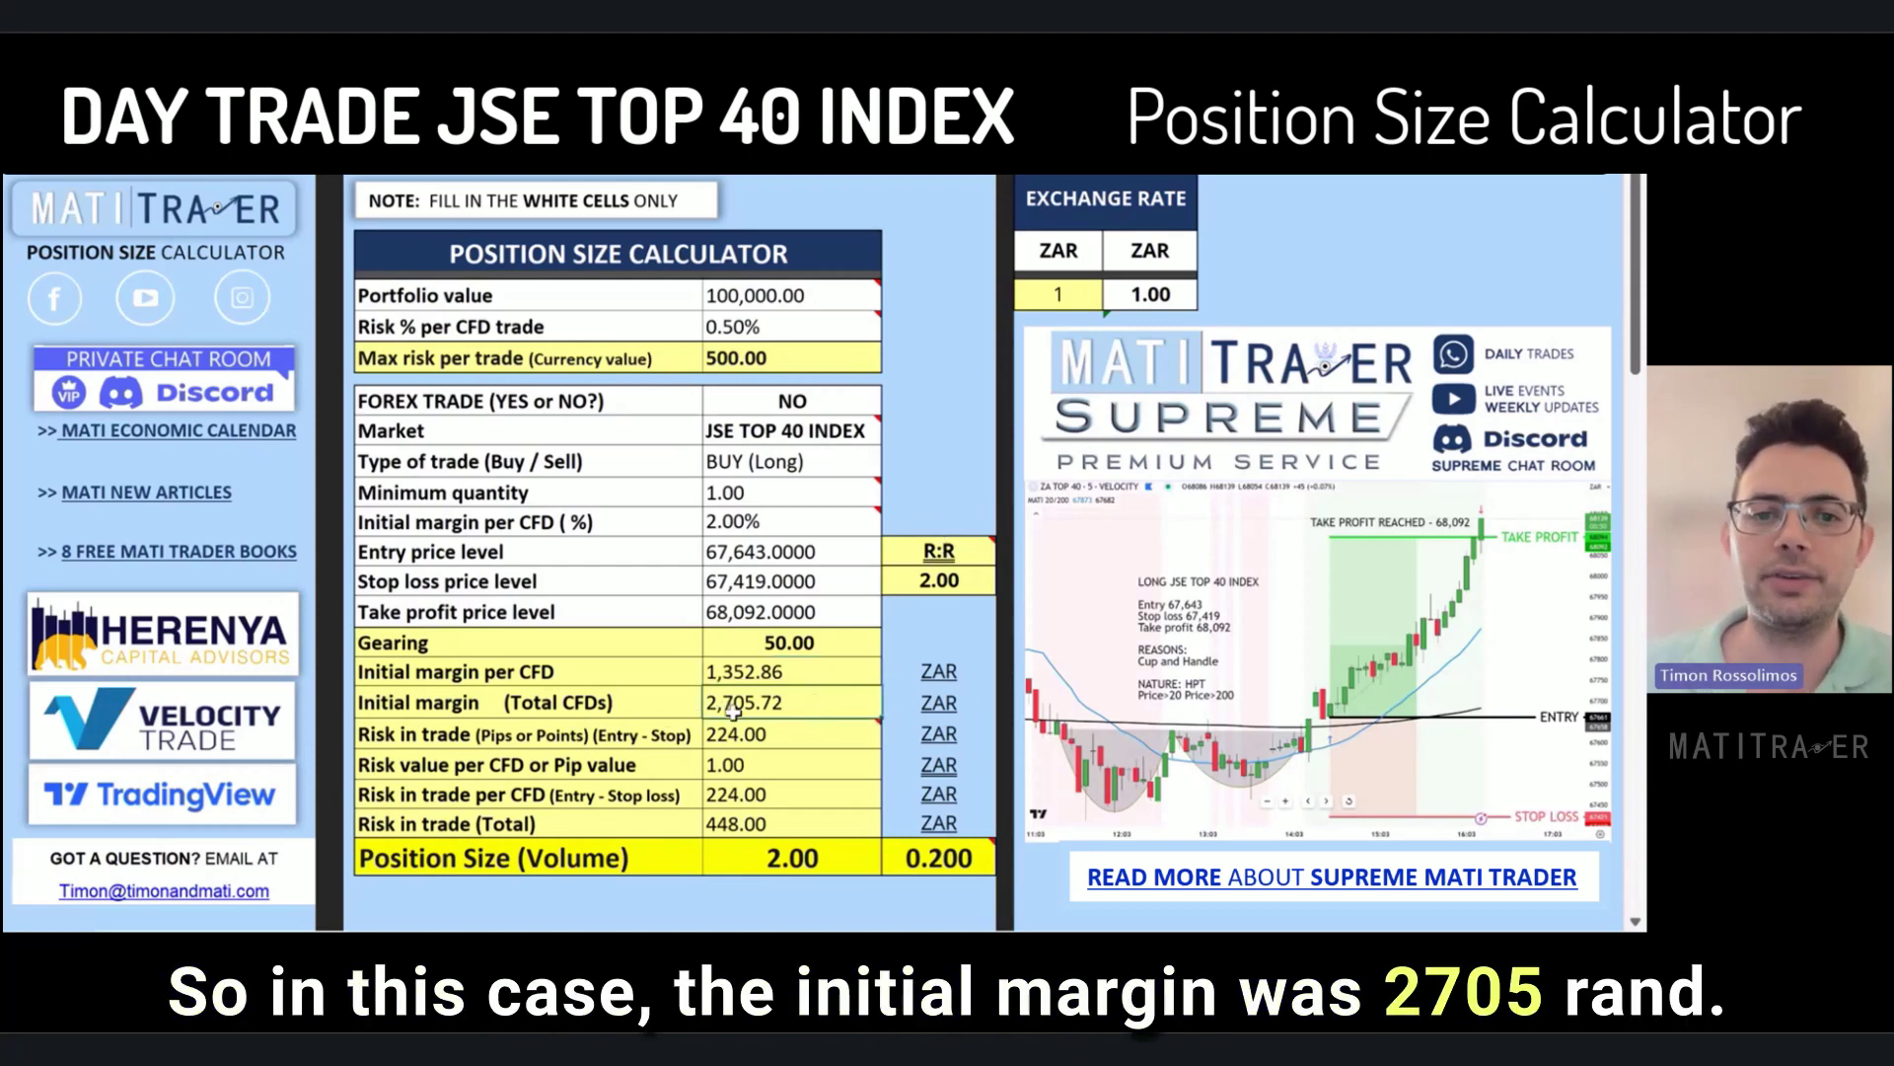
pyautogui.click(772, 731)
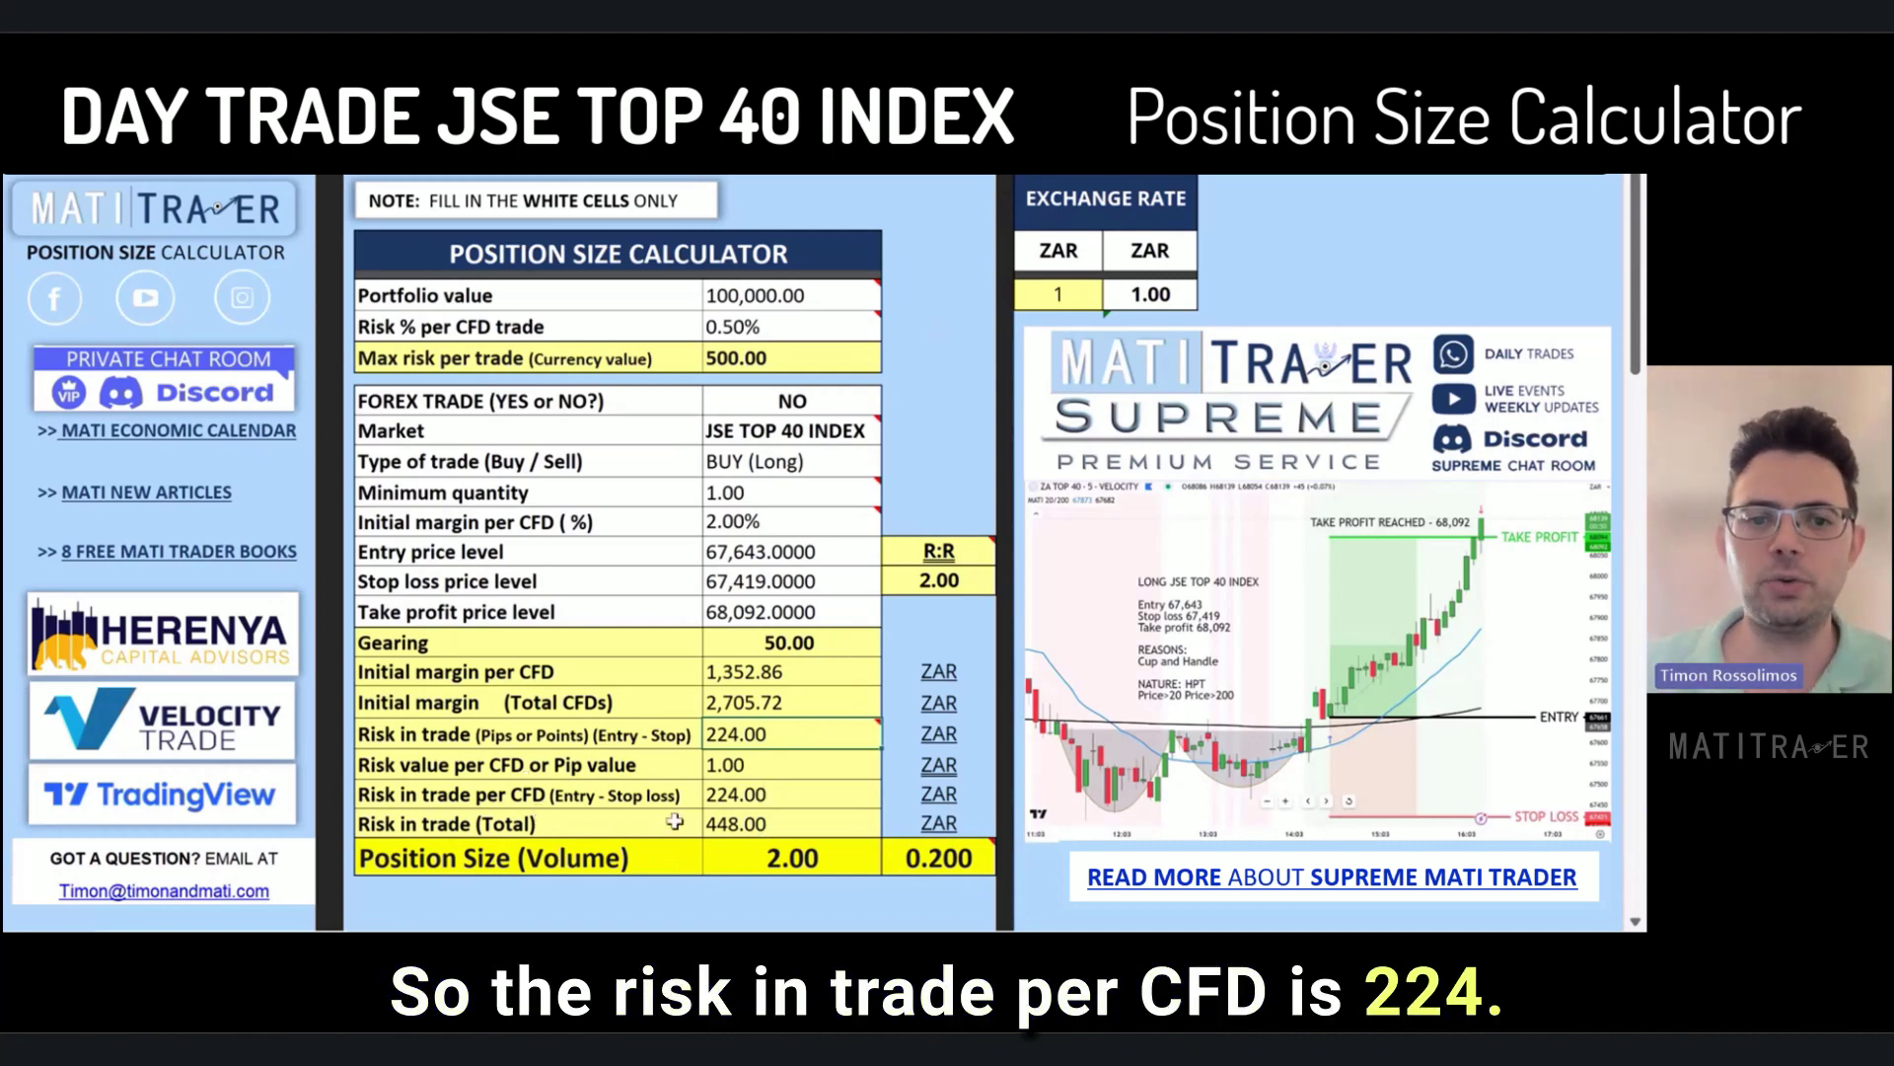
pyautogui.moveTo(794, 724)
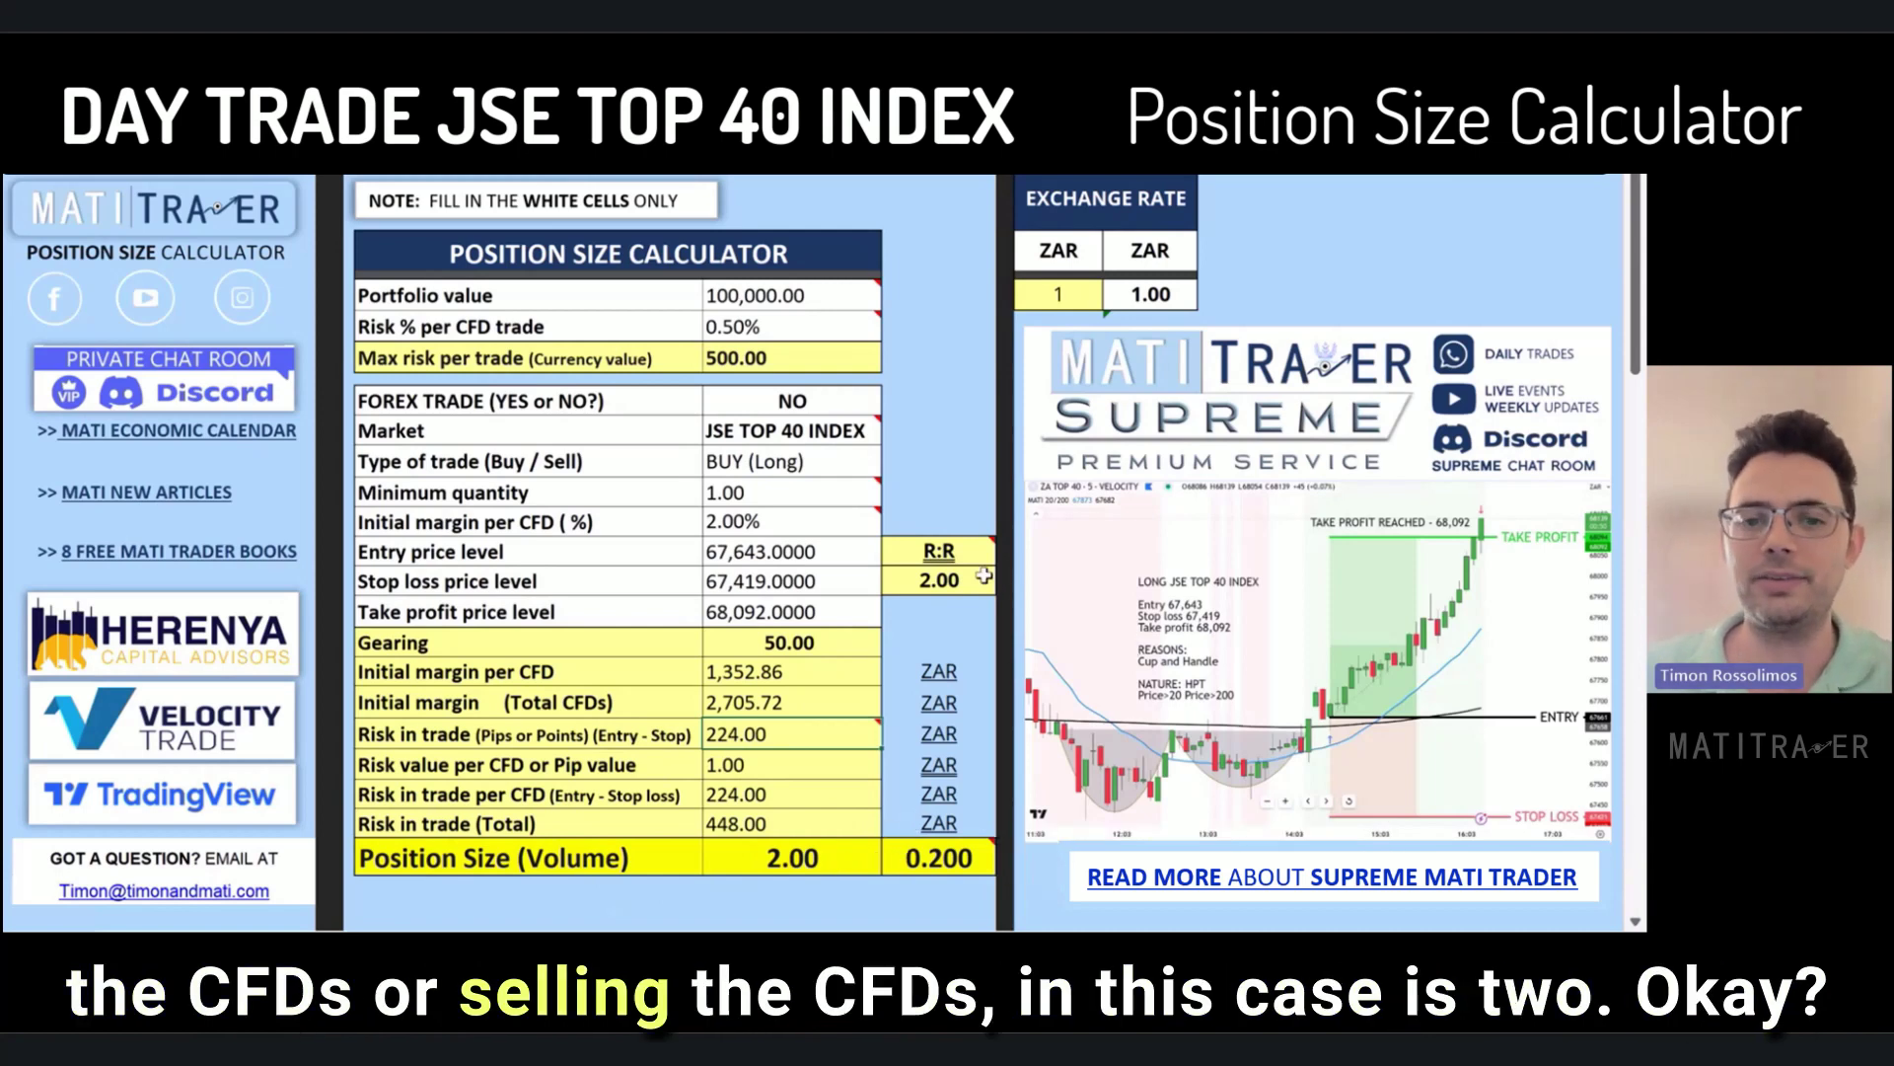
# Check the 2.00 position size result while the portfolio is still 100,000.
pyautogui.click(838, 863)
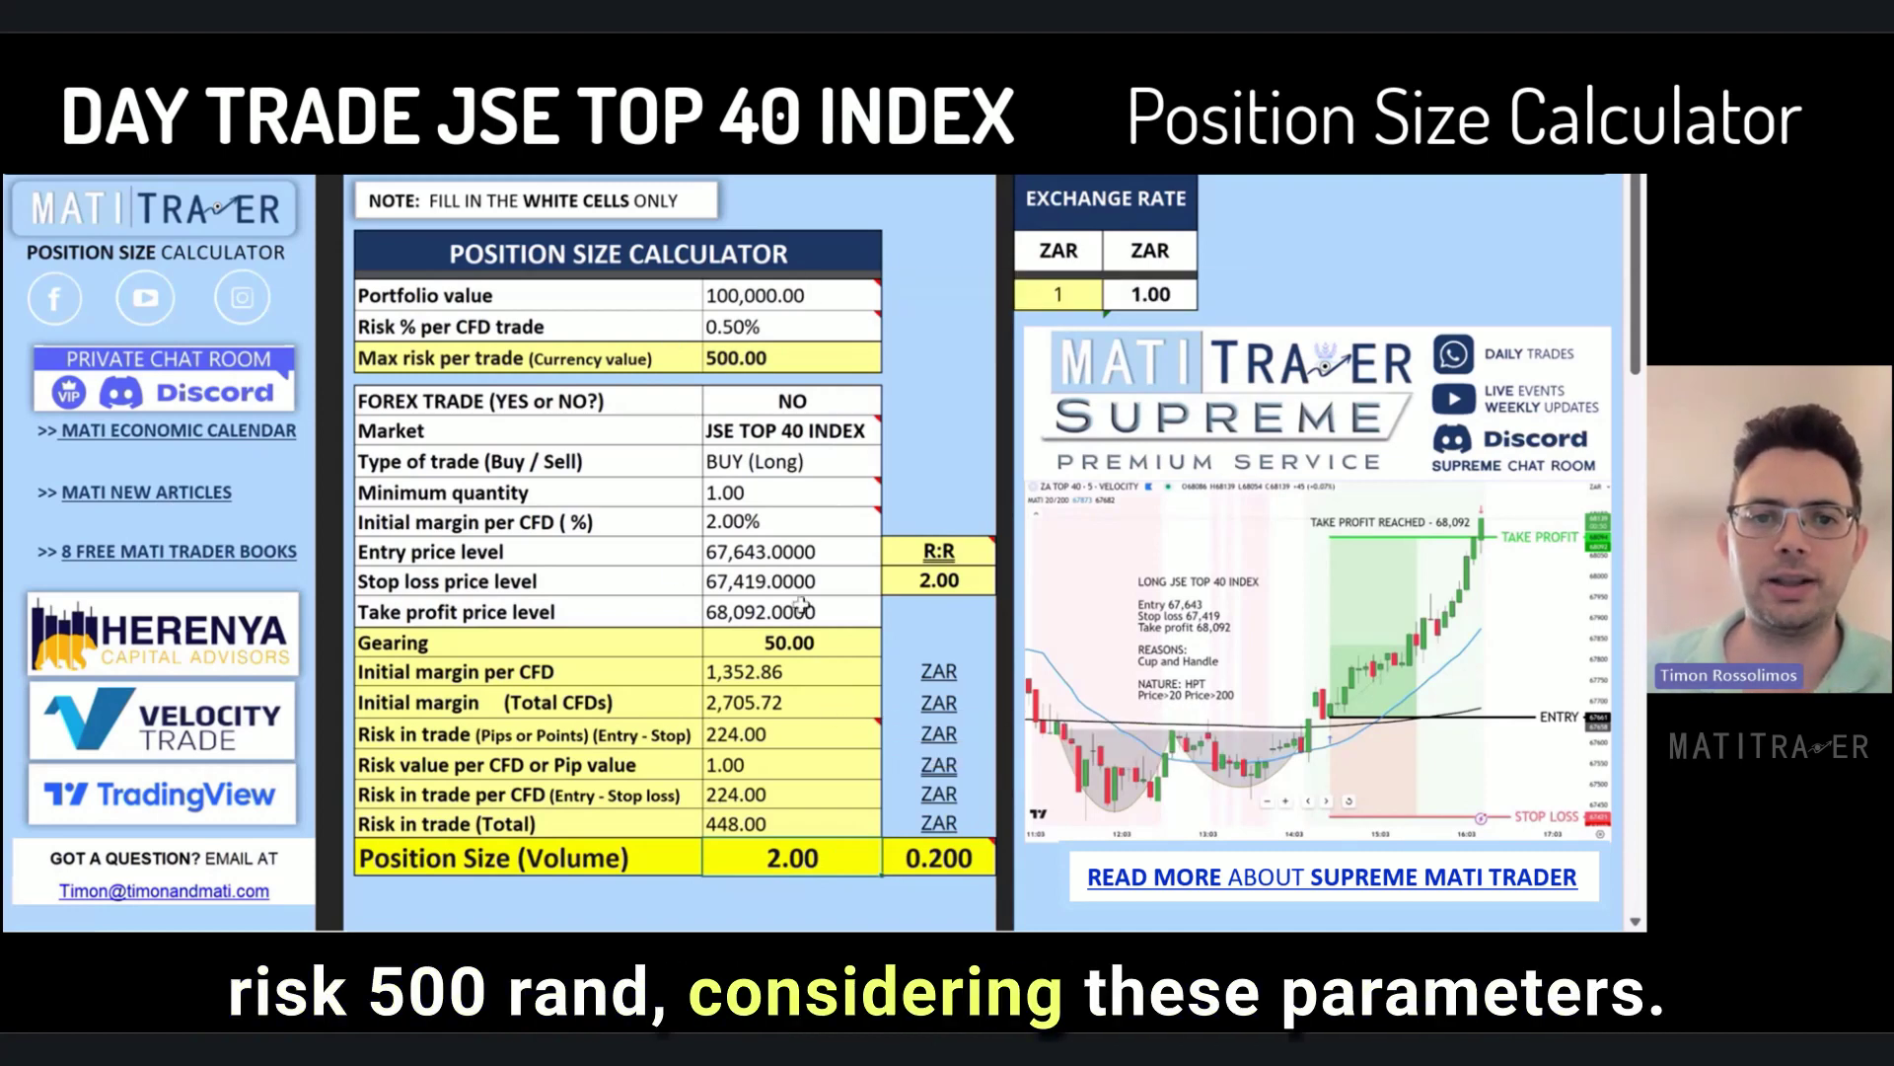
pyautogui.moveTo(906, 553)
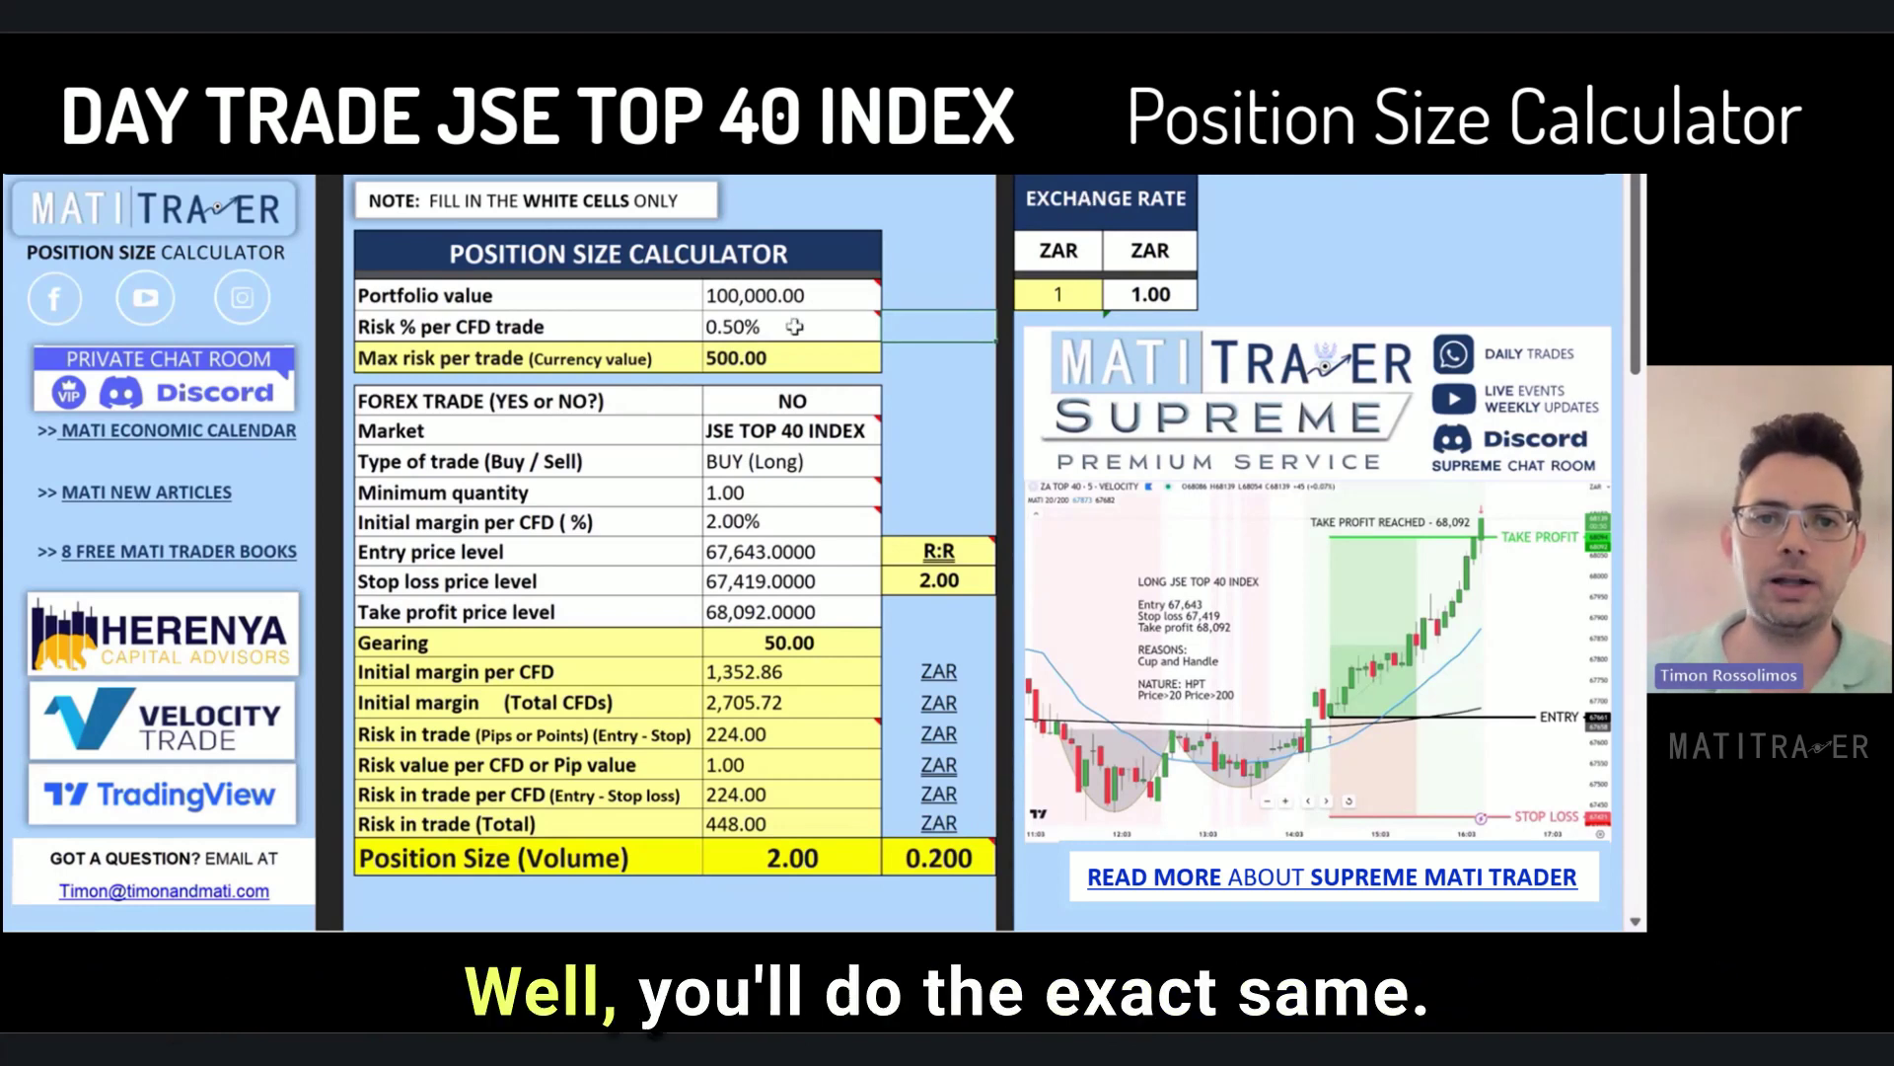
# Replace the portfolio value with 25,000, cutting maximum risk to 125.00.
pyautogui.click(824, 295)
pyautogui.write('25')
pyautogui.press('Return')
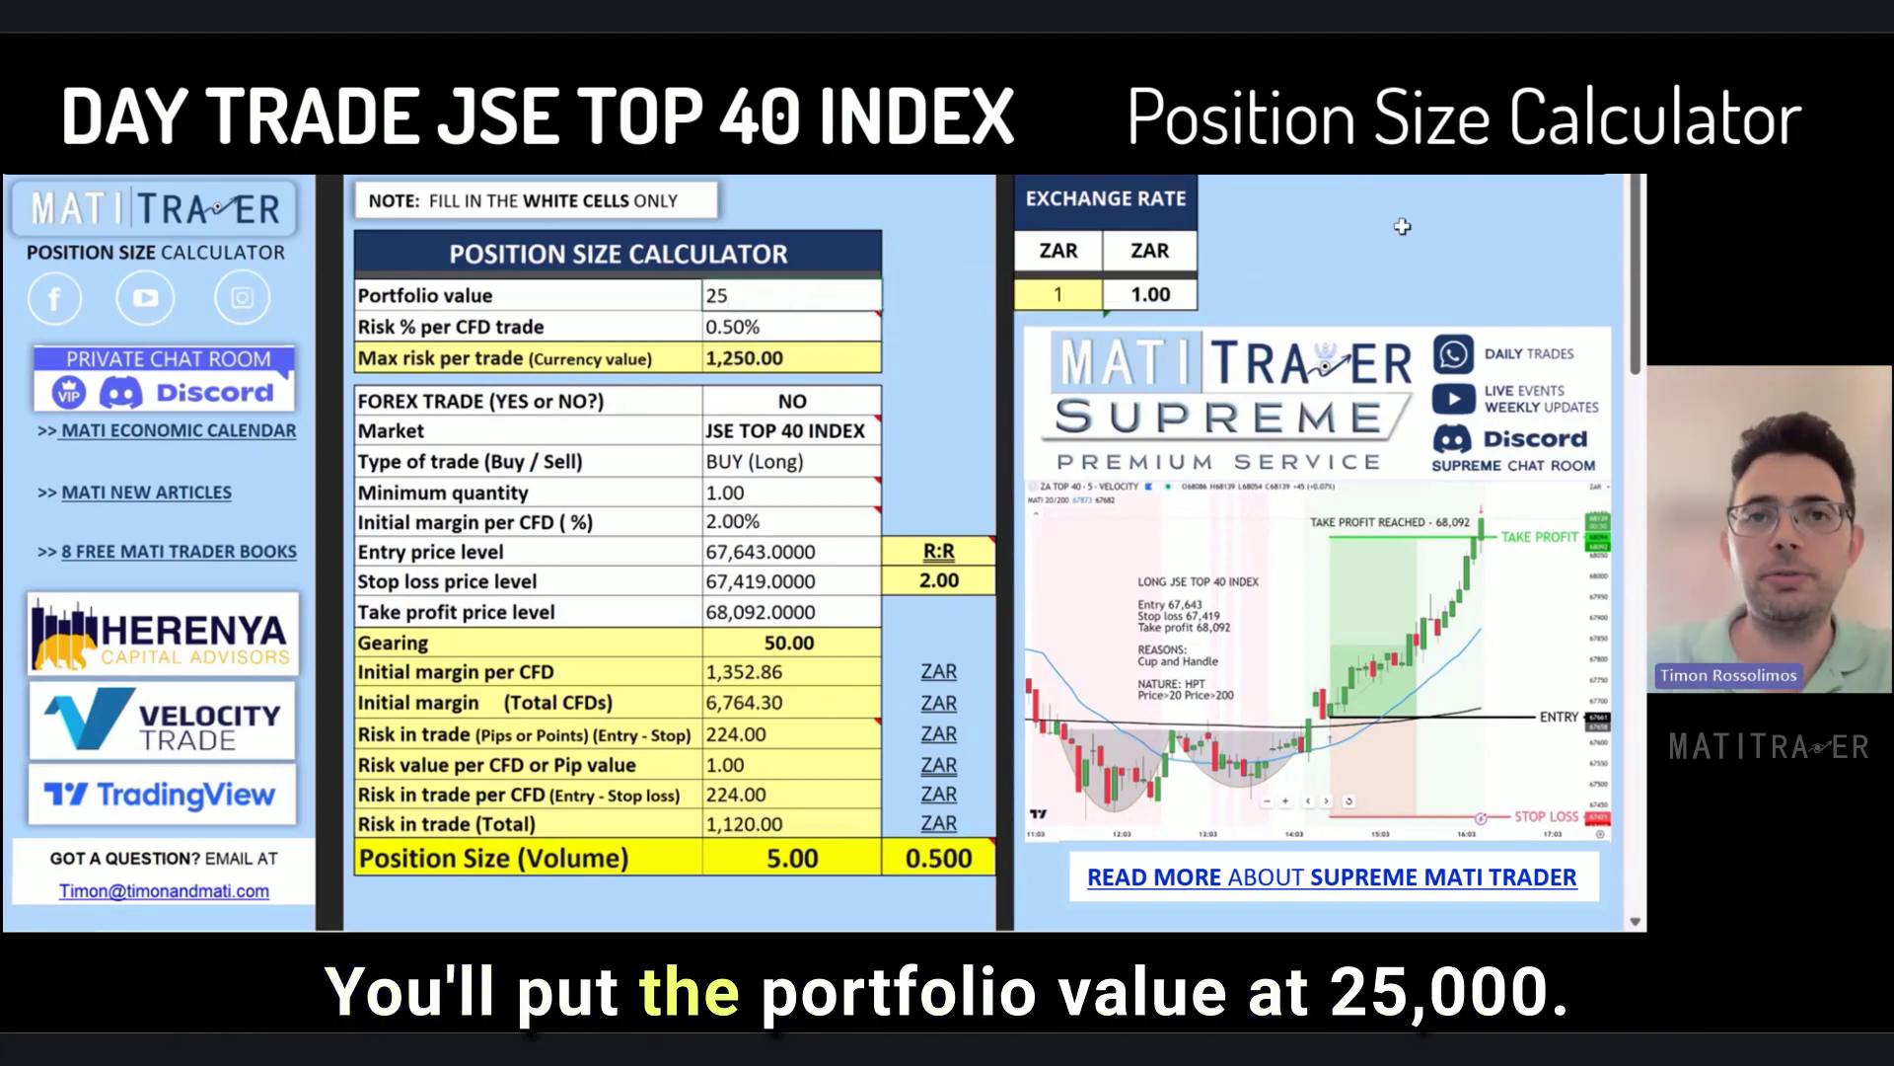
pyautogui.write('000')
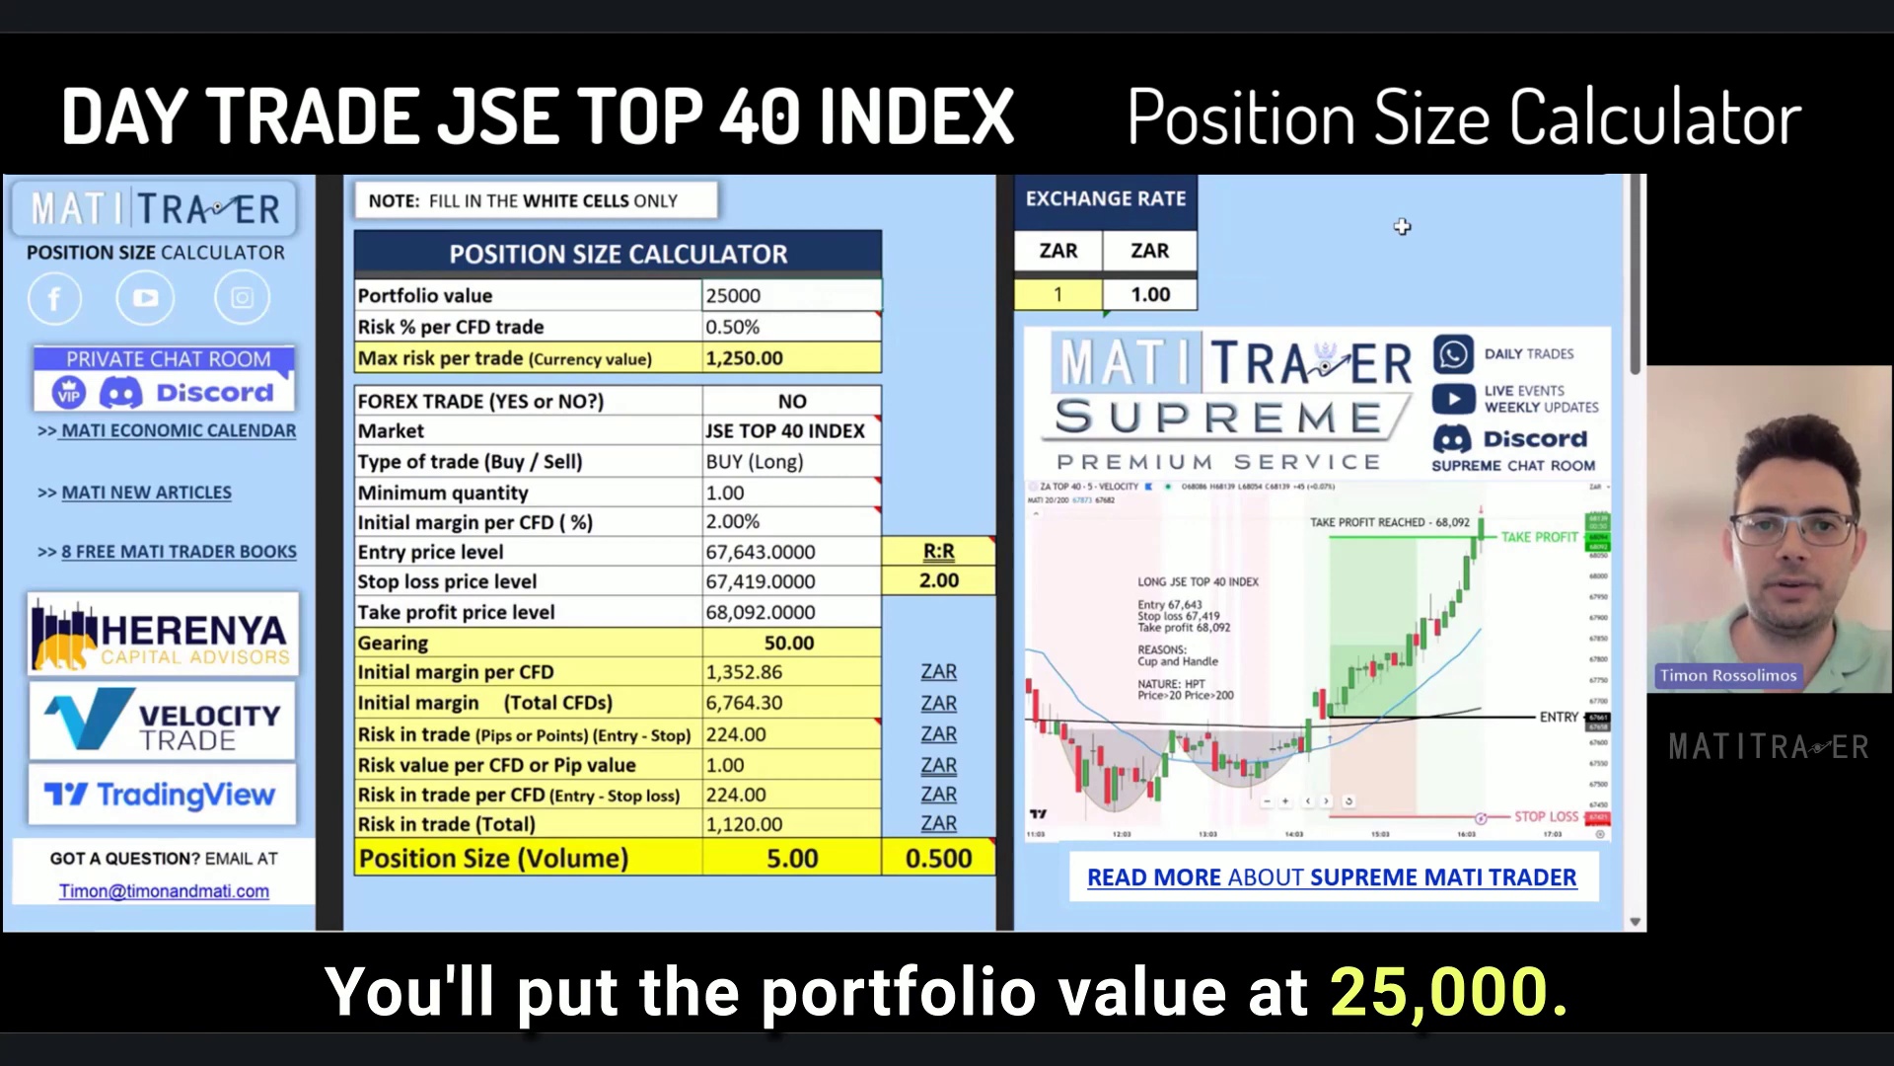
pyautogui.press('Return')
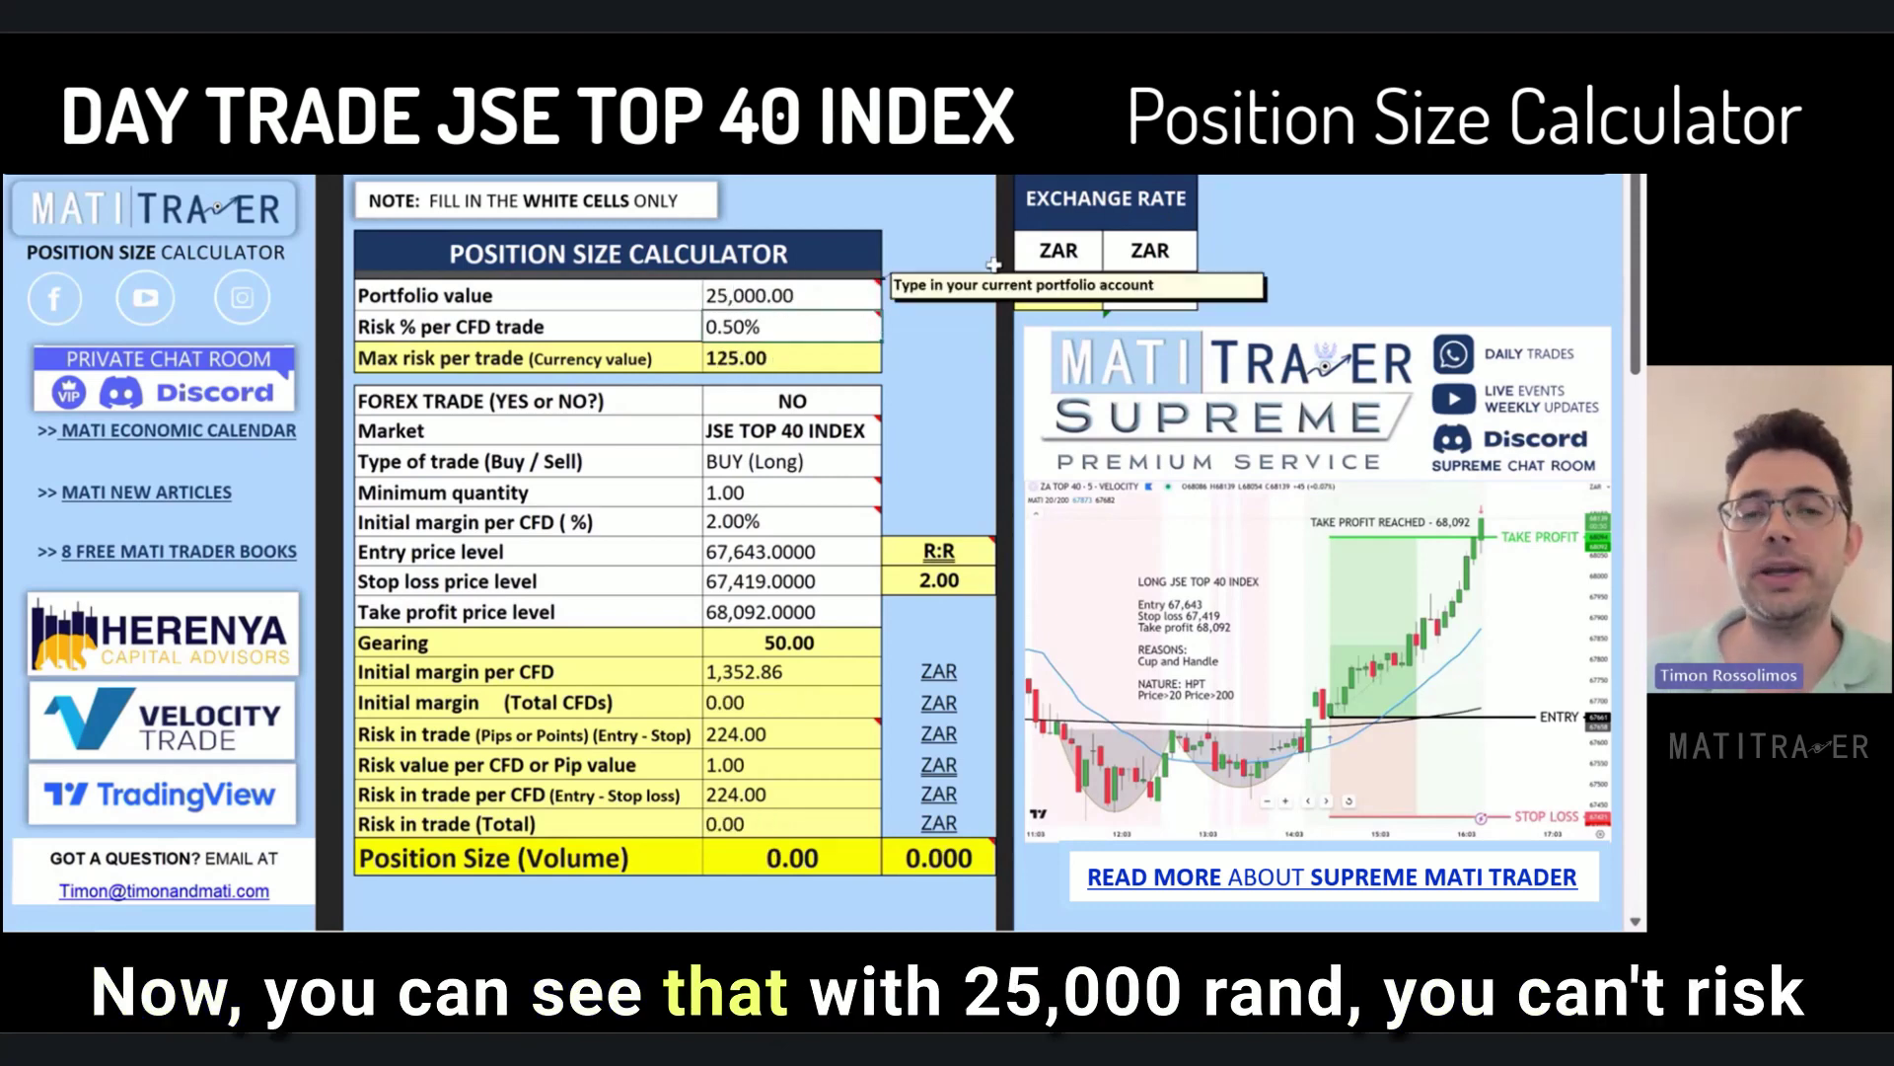
pyautogui.moveTo(773, 324)
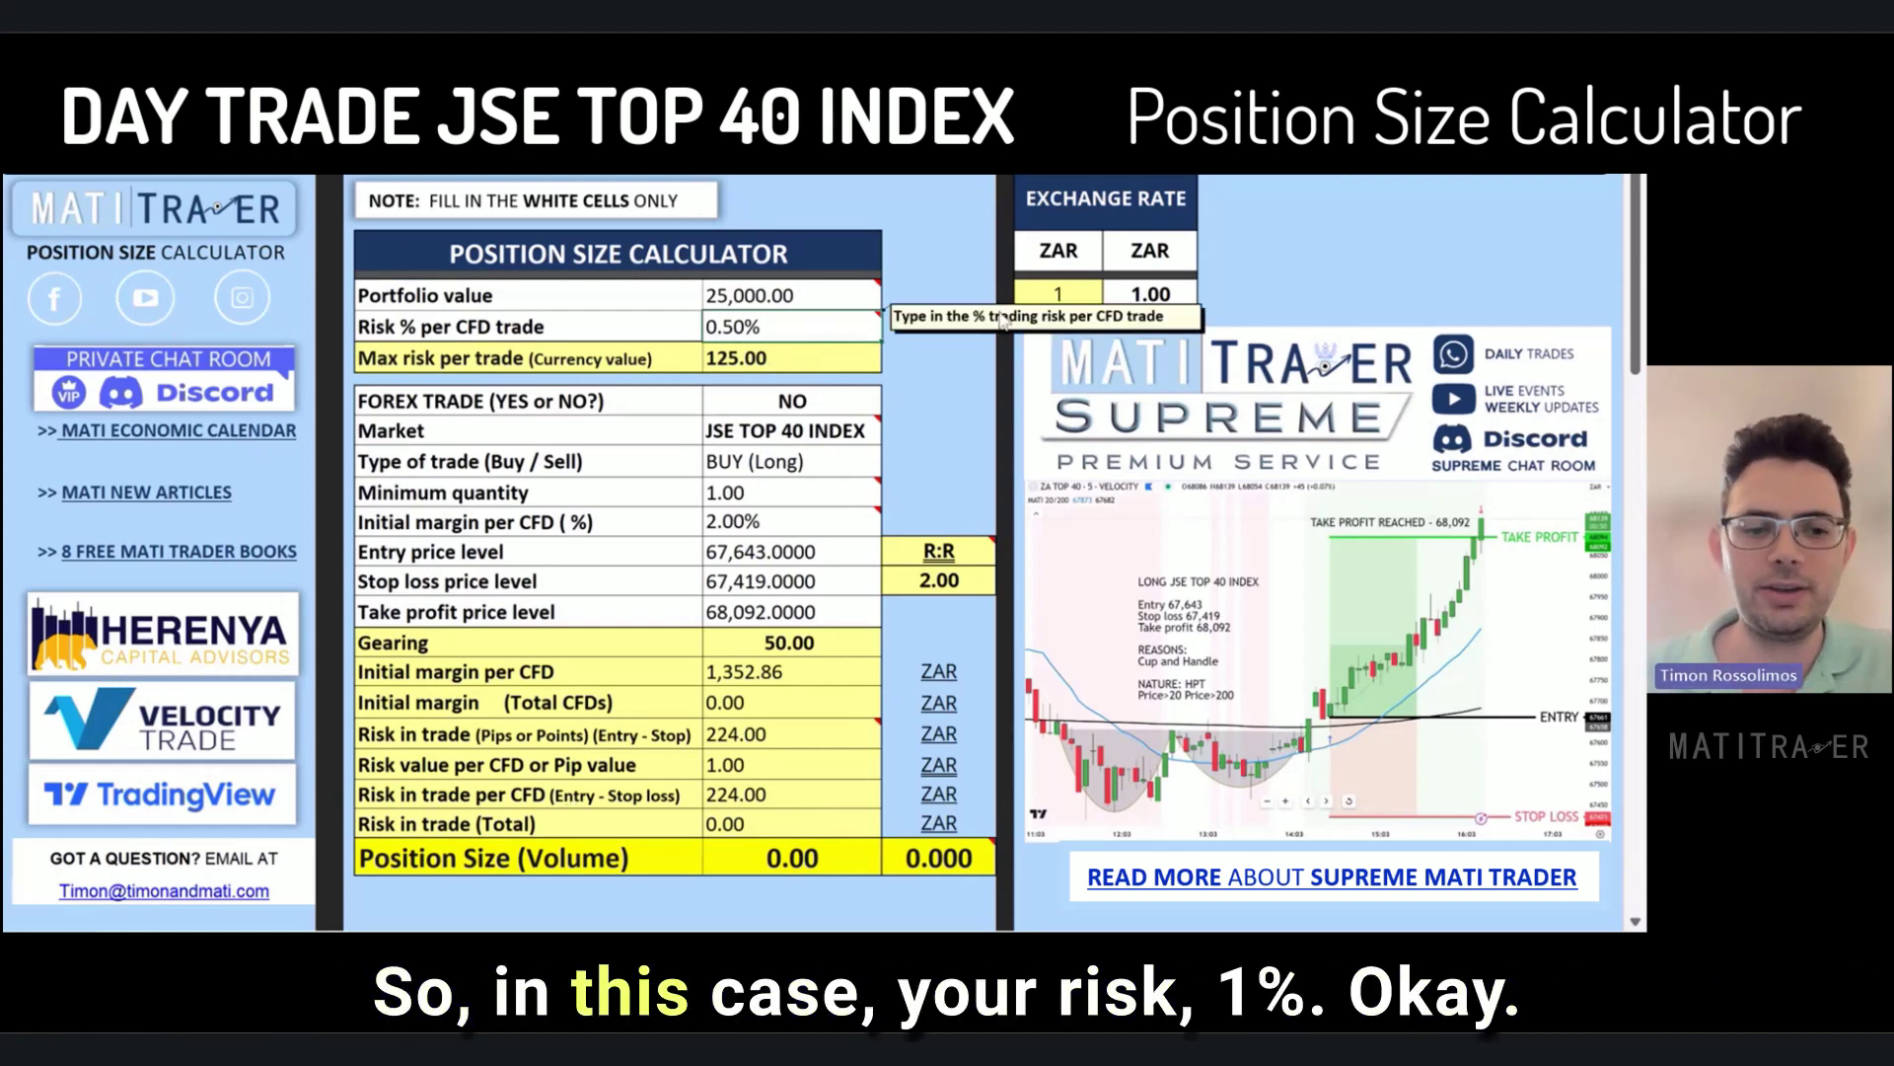
# Enter 1% risk per CFD trade, yielding position size 1.00 and volume 0.100.
pyautogui.write('1')
pyautogui.press('Return')
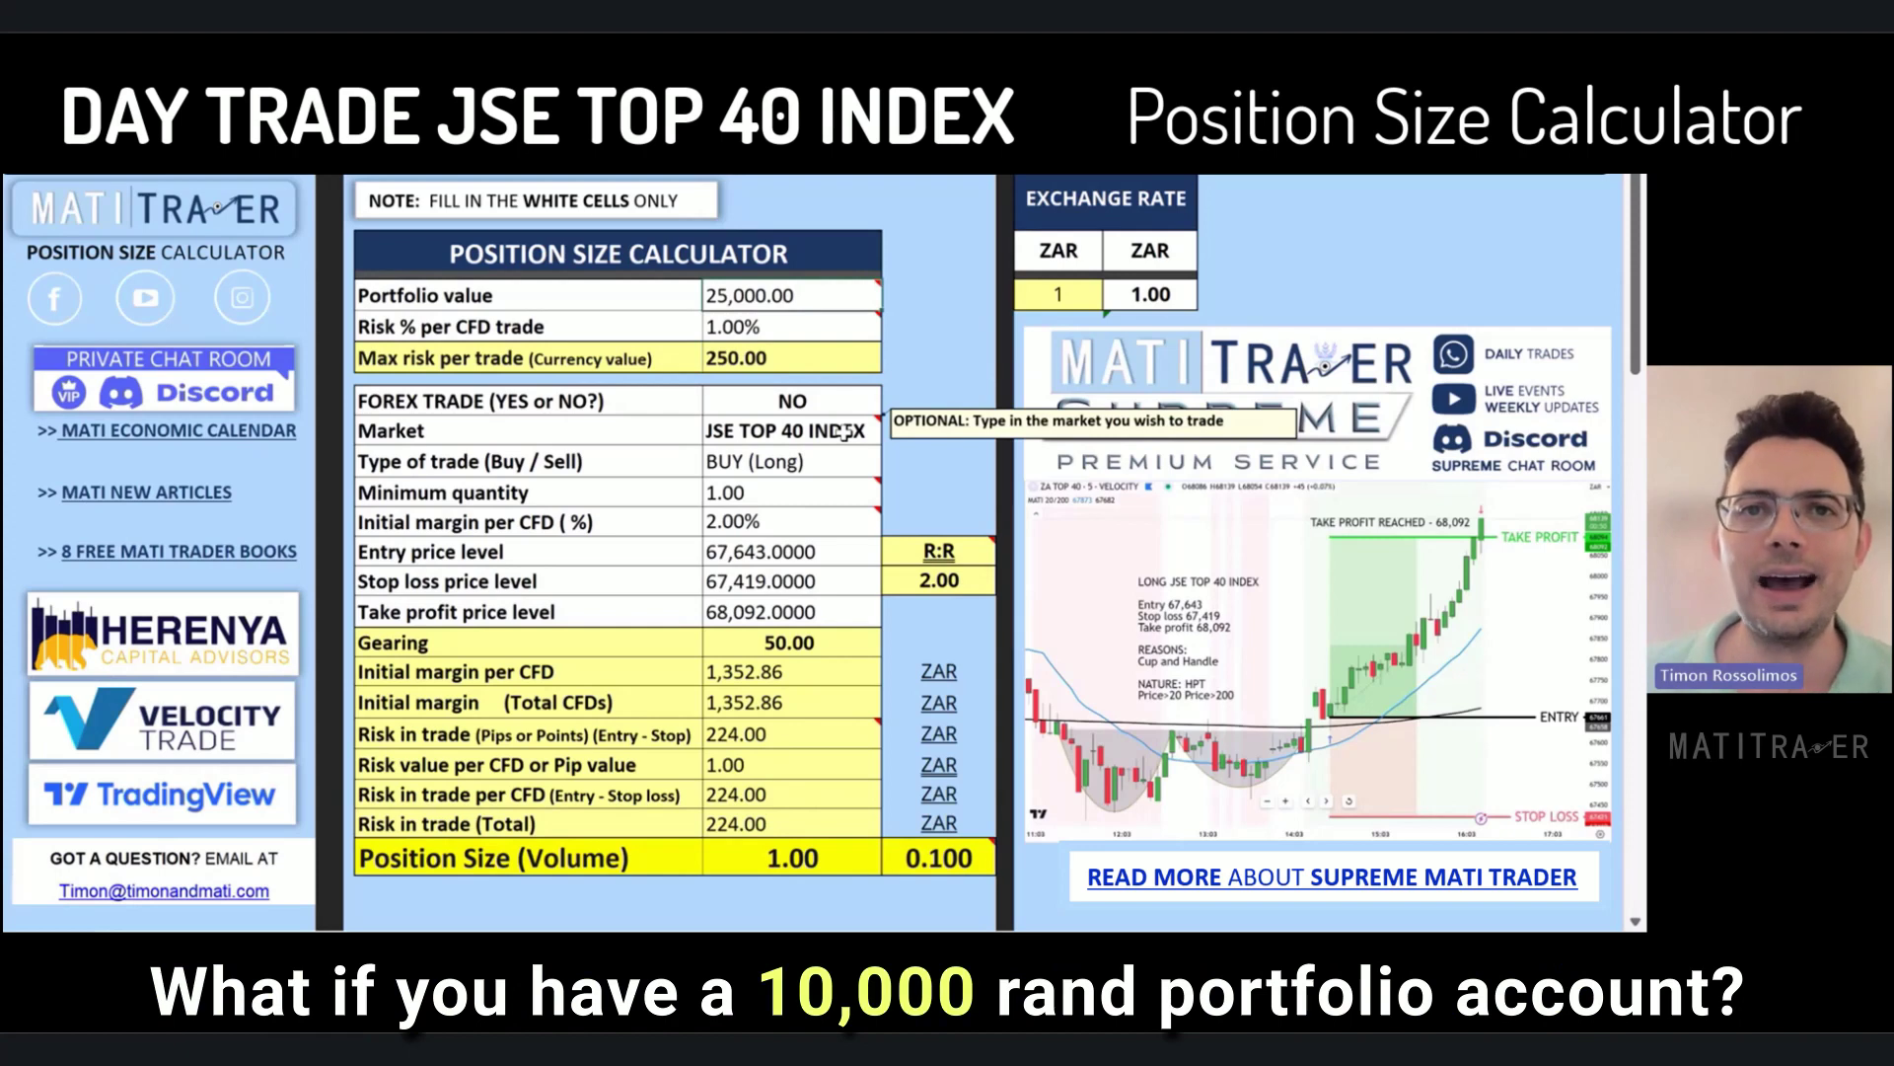
# Enter a 10,000 portfolio value and 1.50% risk per CFD trade.
pyautogui.write('10')
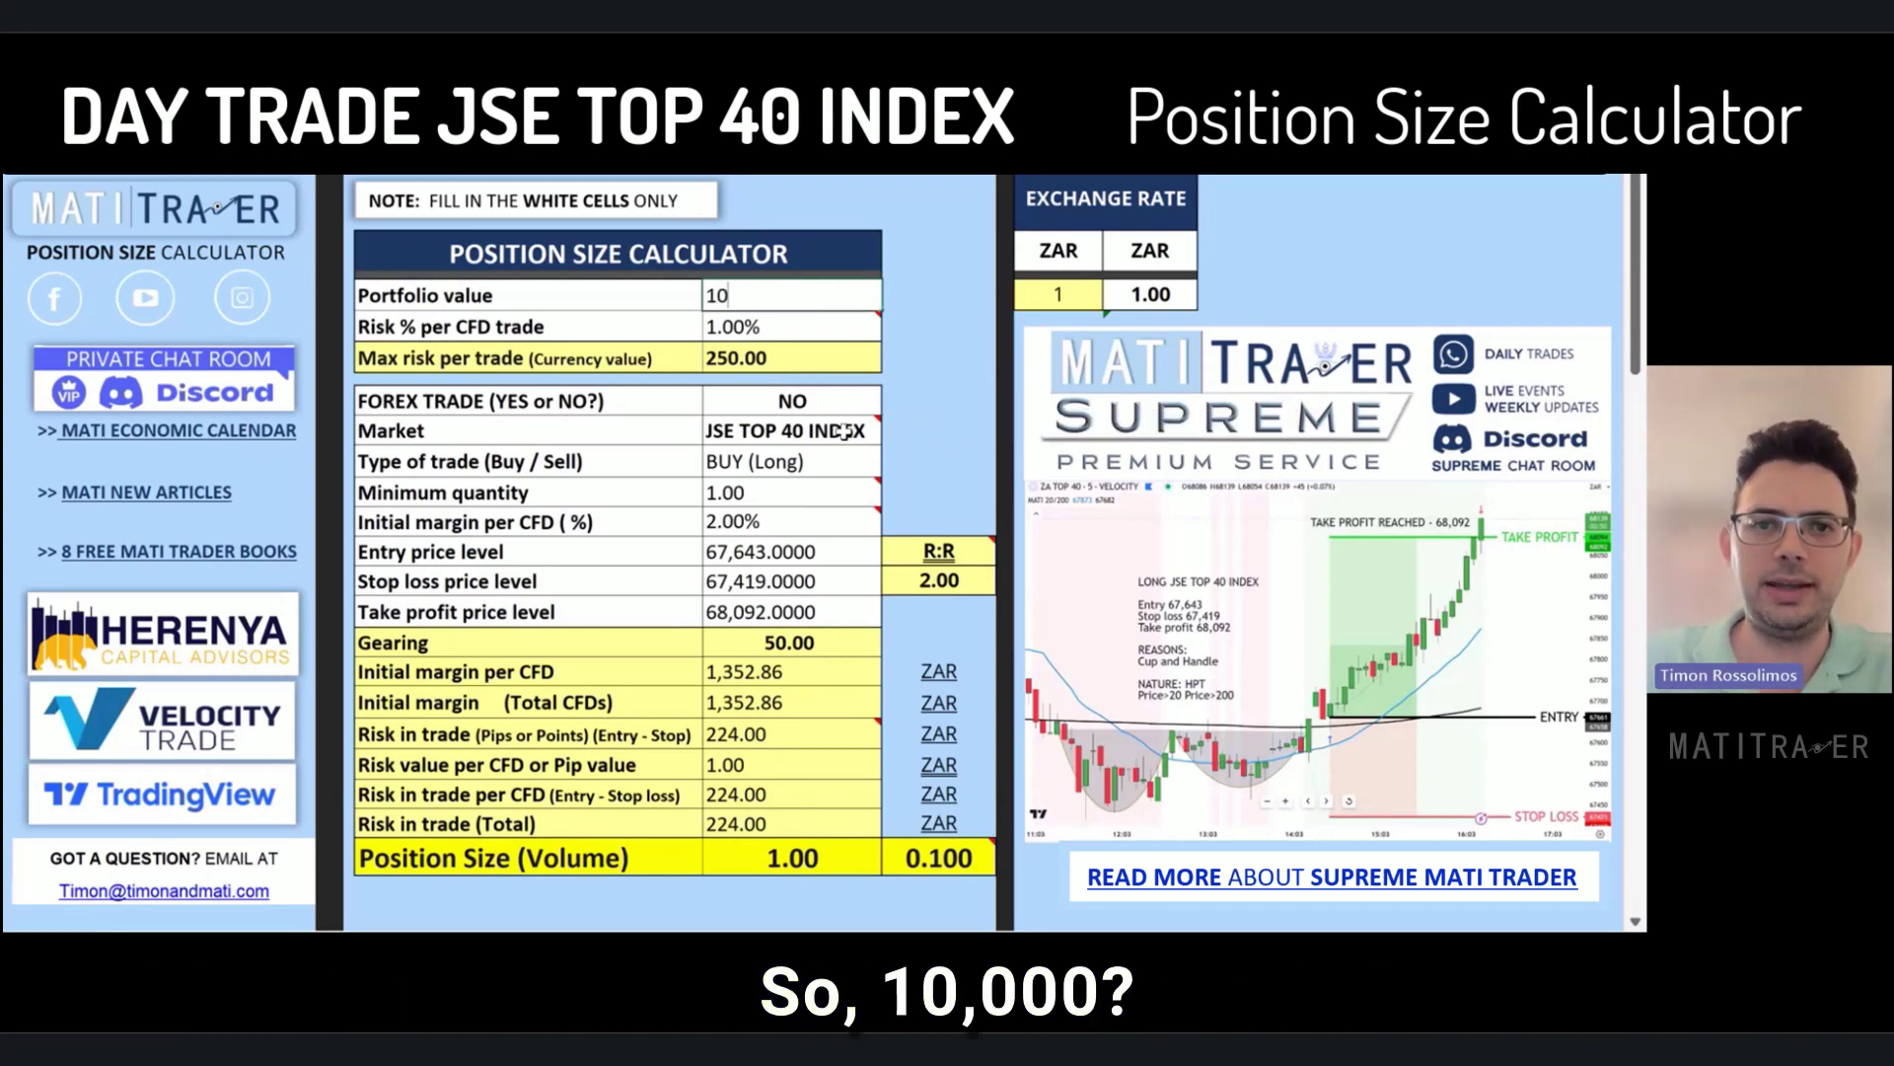
pyautogui.write('000')
pyautogui.press('Return')
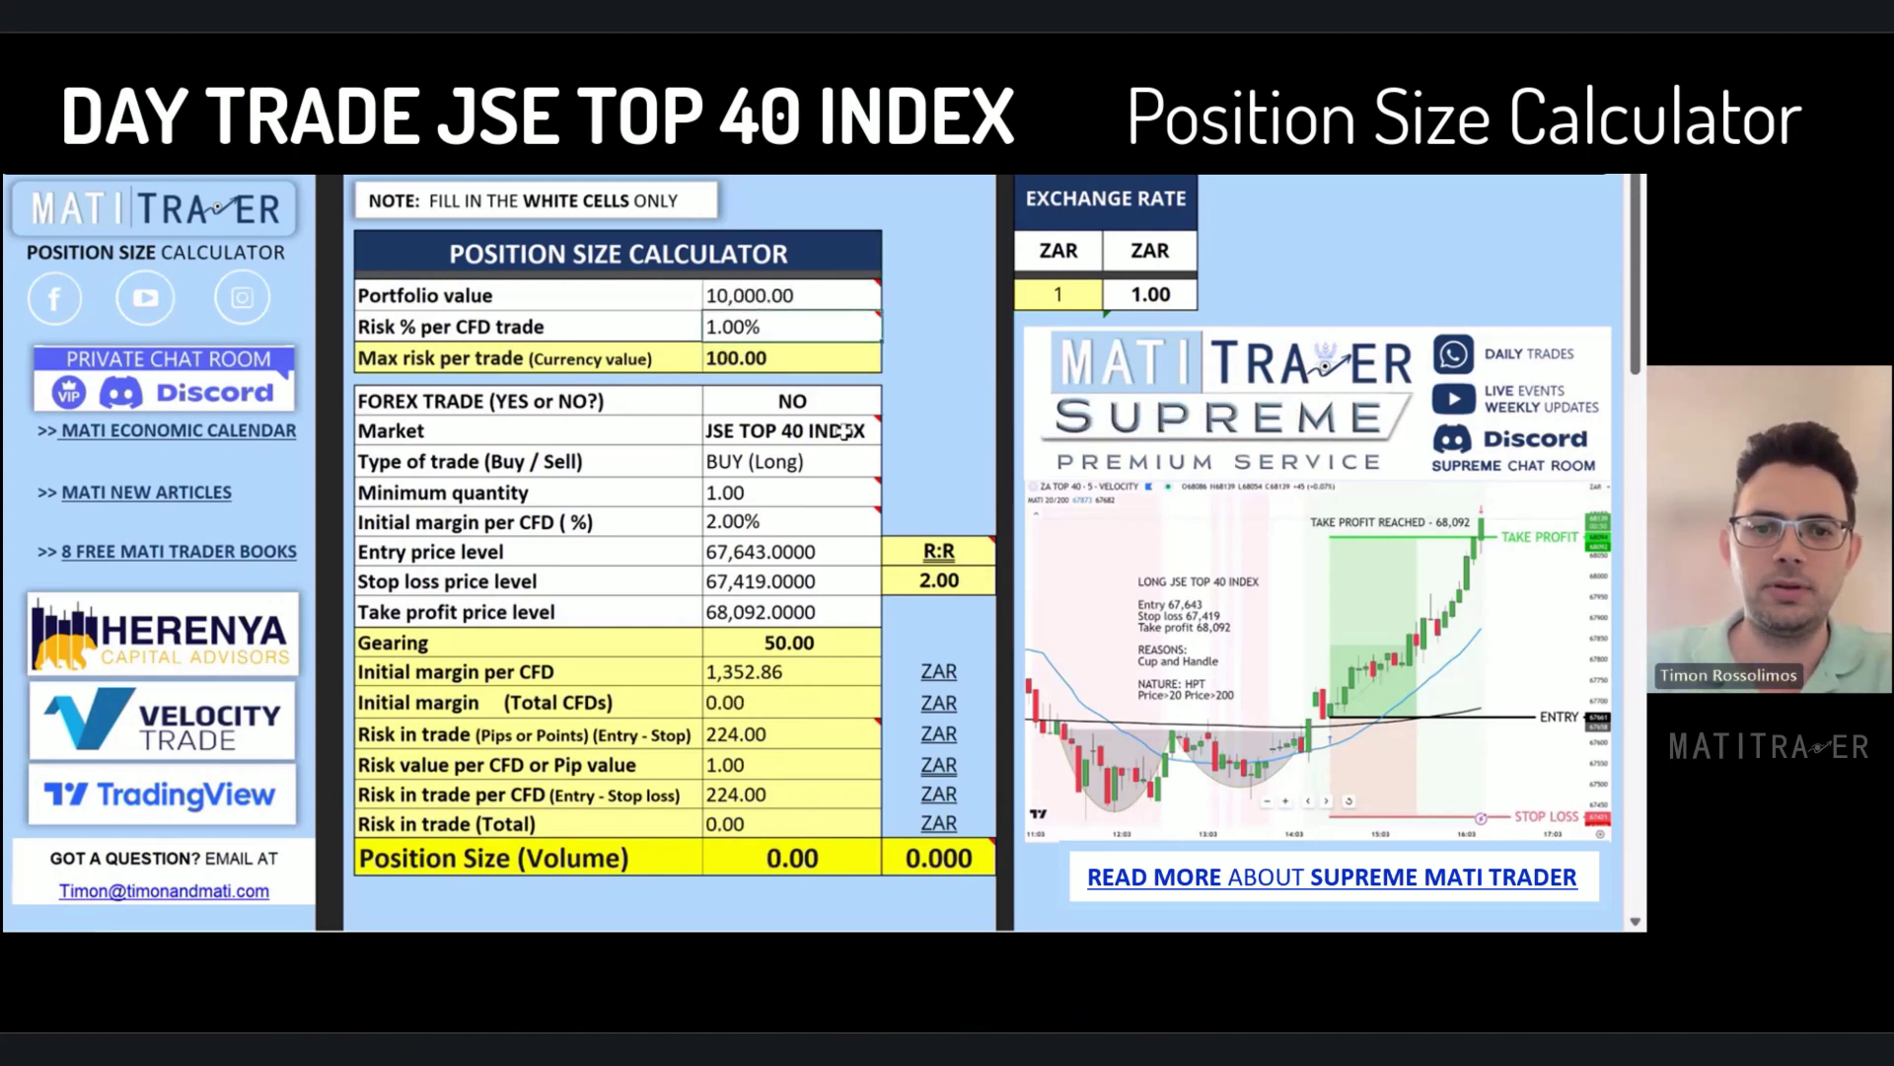
pyautogui.click(917, 367)
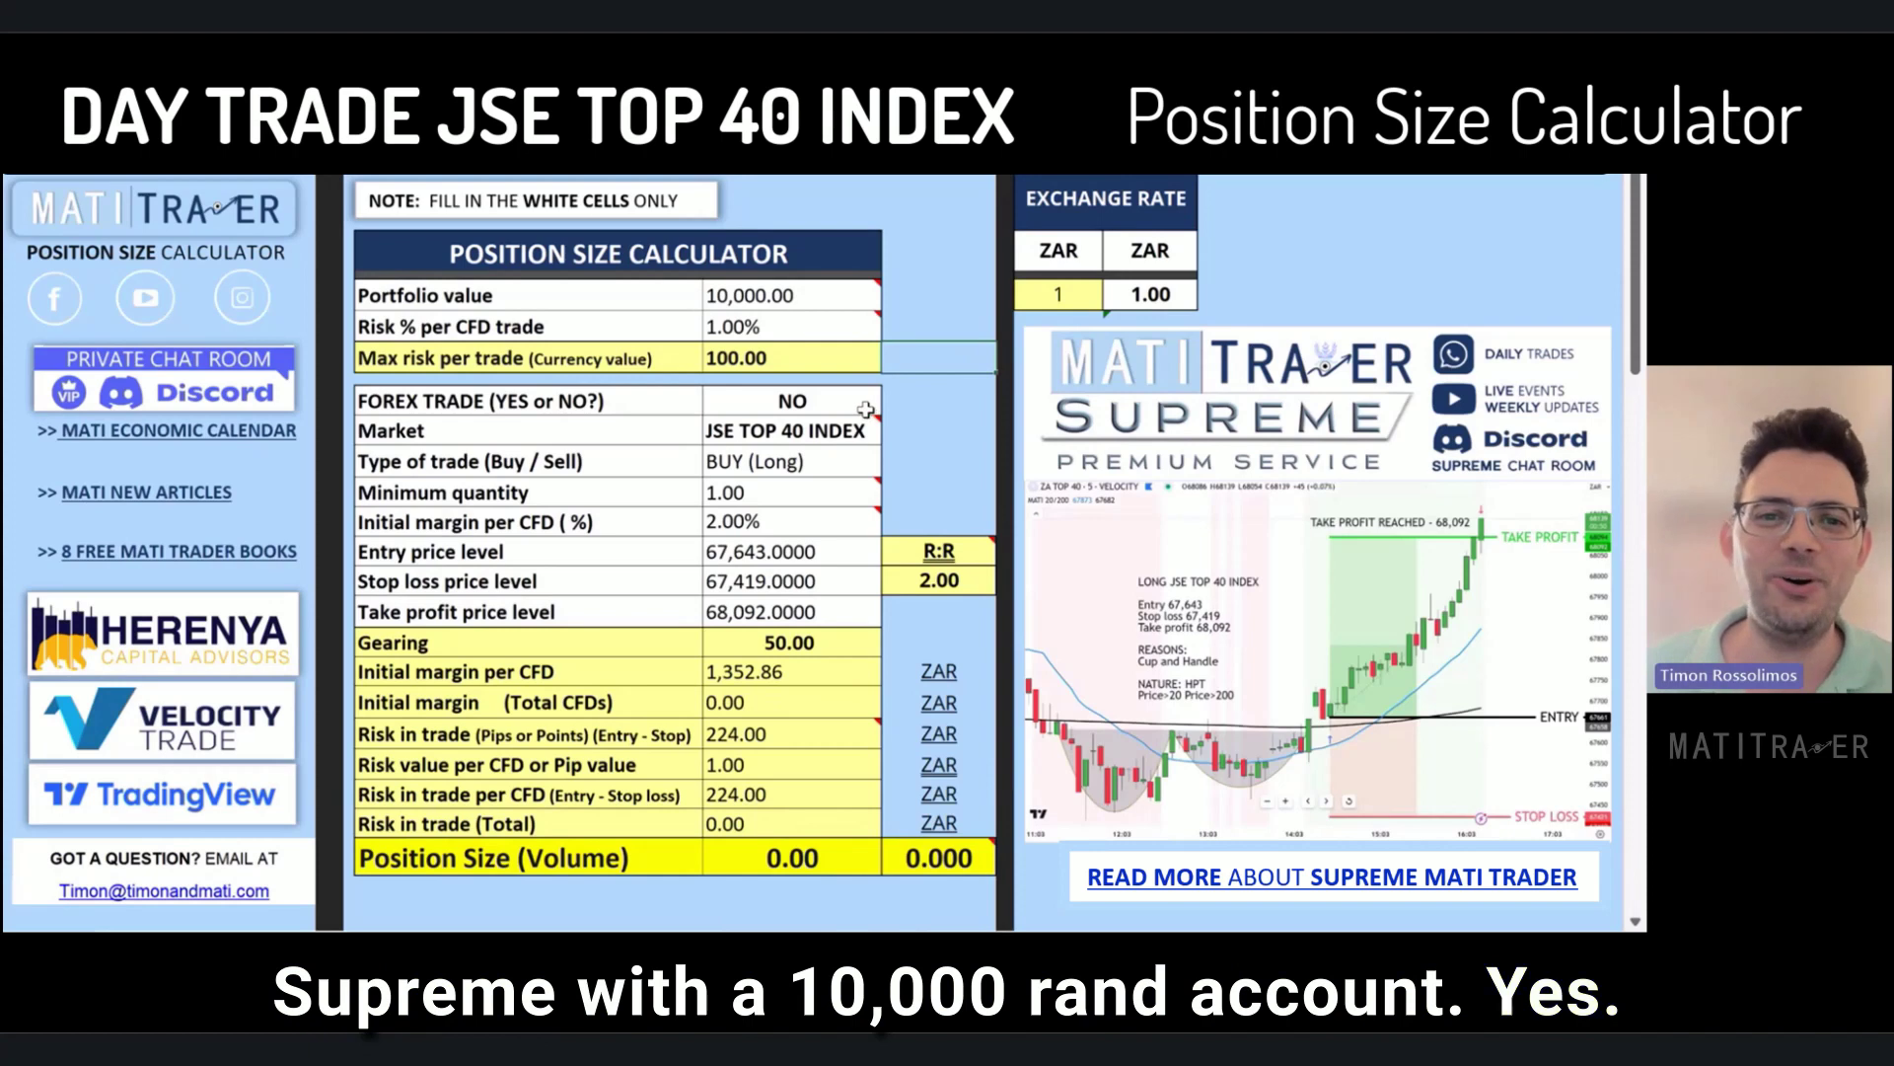
pyautogui.click(789, 326)
pyautogui.write('1.50%')
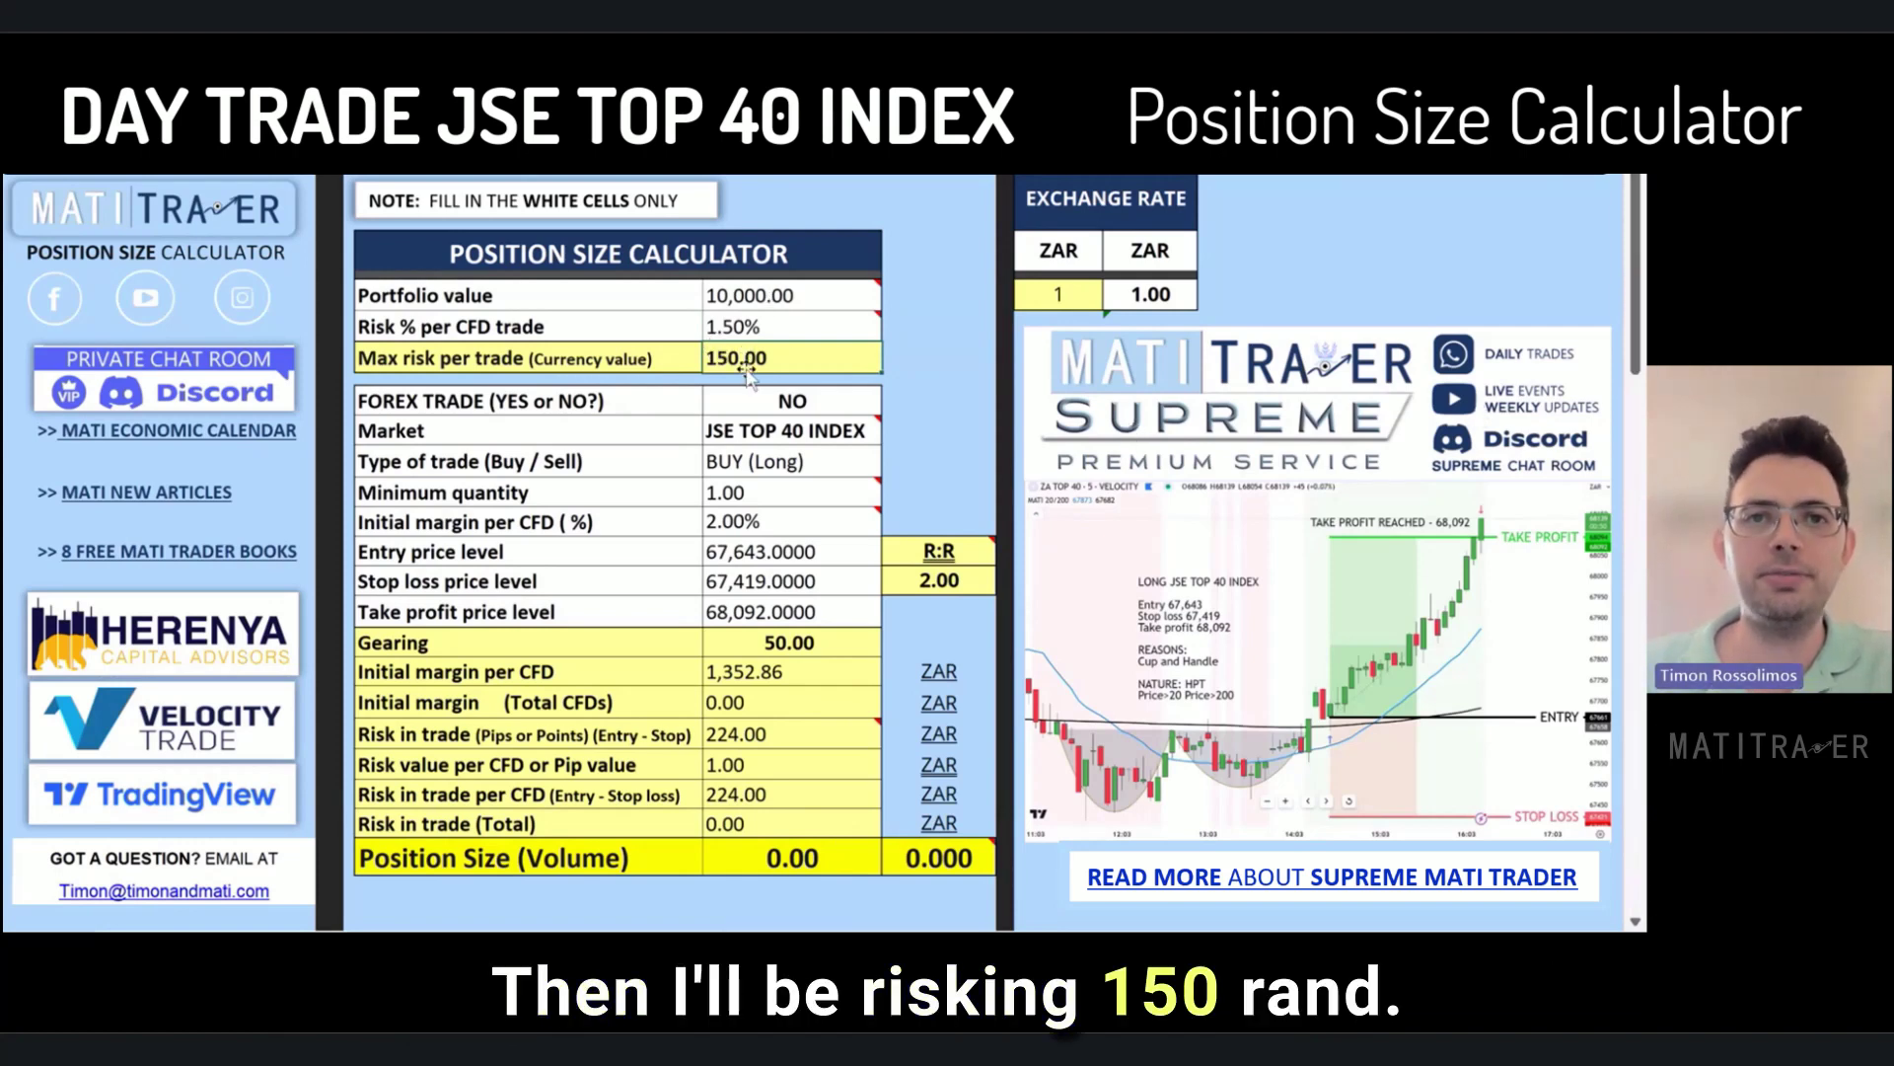
# Change the risk per CFD trade to 2%, then to 2.5%, reaching position size 1.00.
pyautogui.click(801, 331)
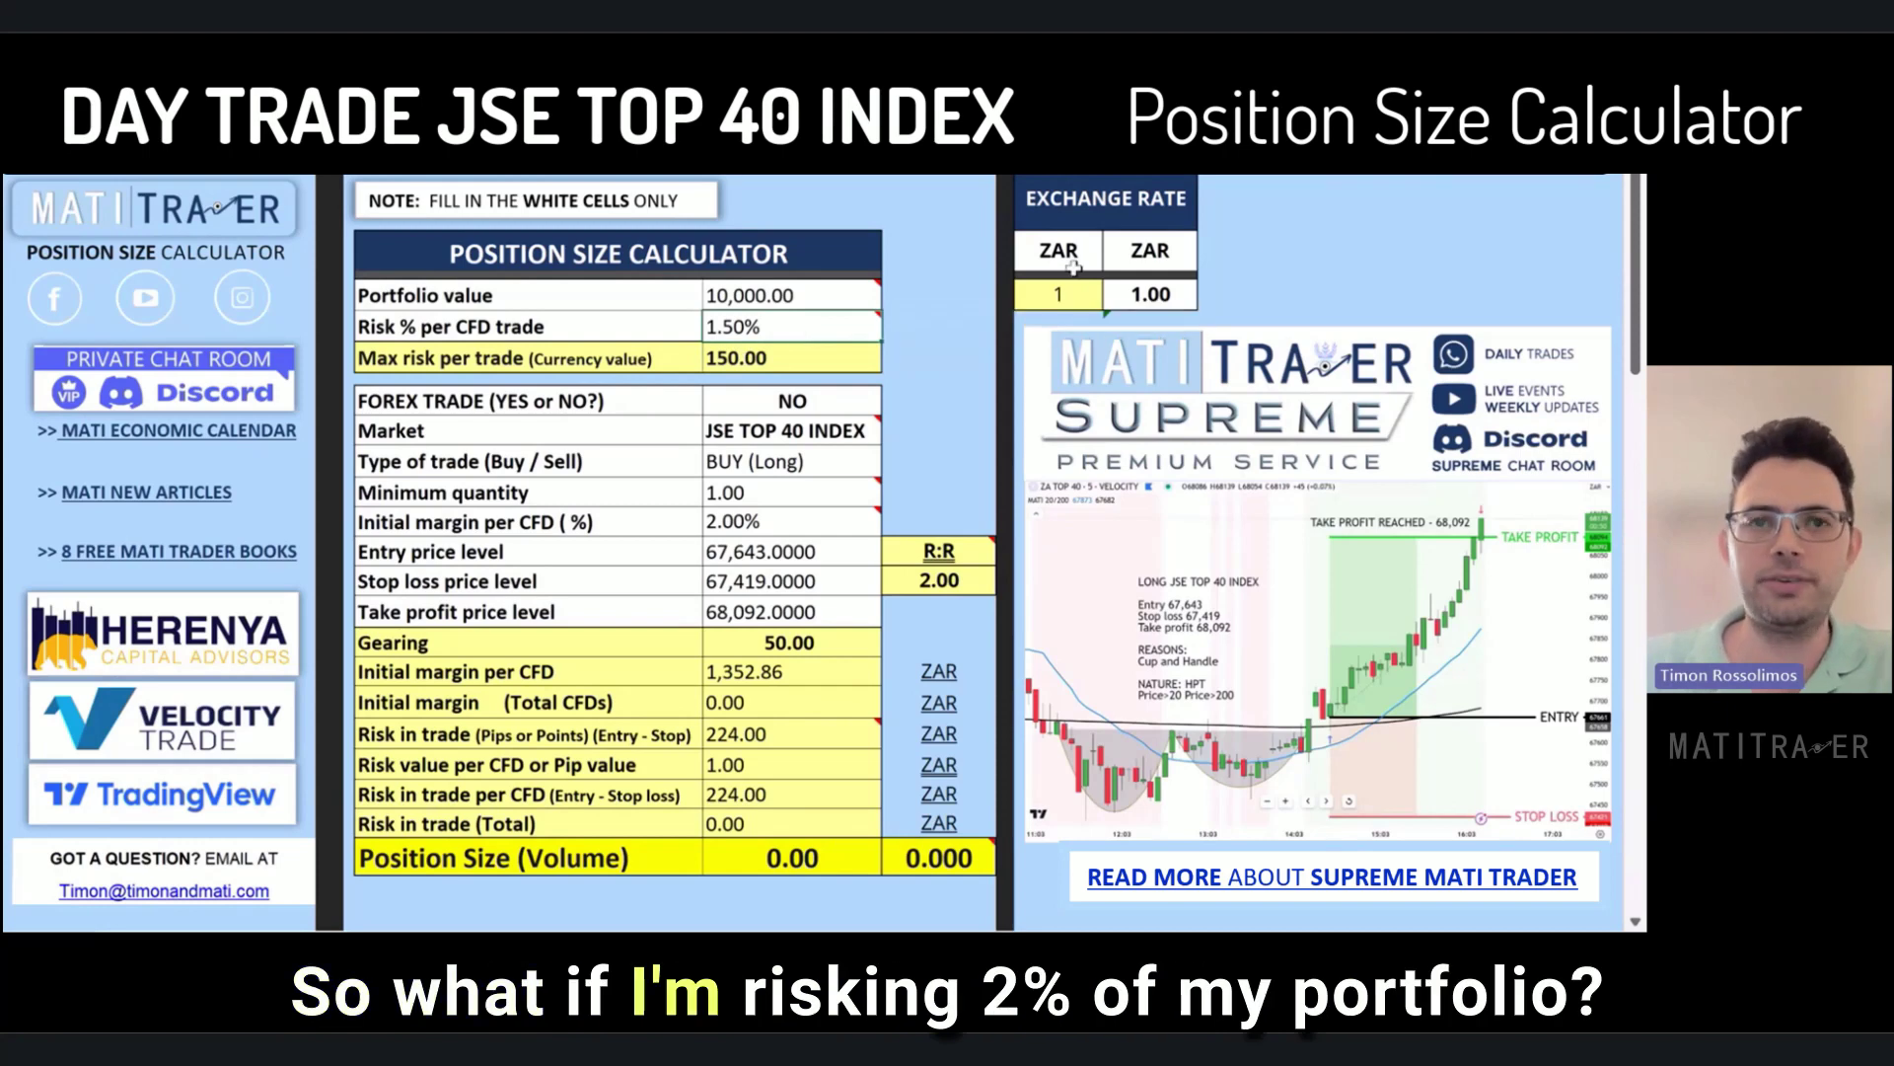
pyautogui.write('2')
pyautogui.press('Return')
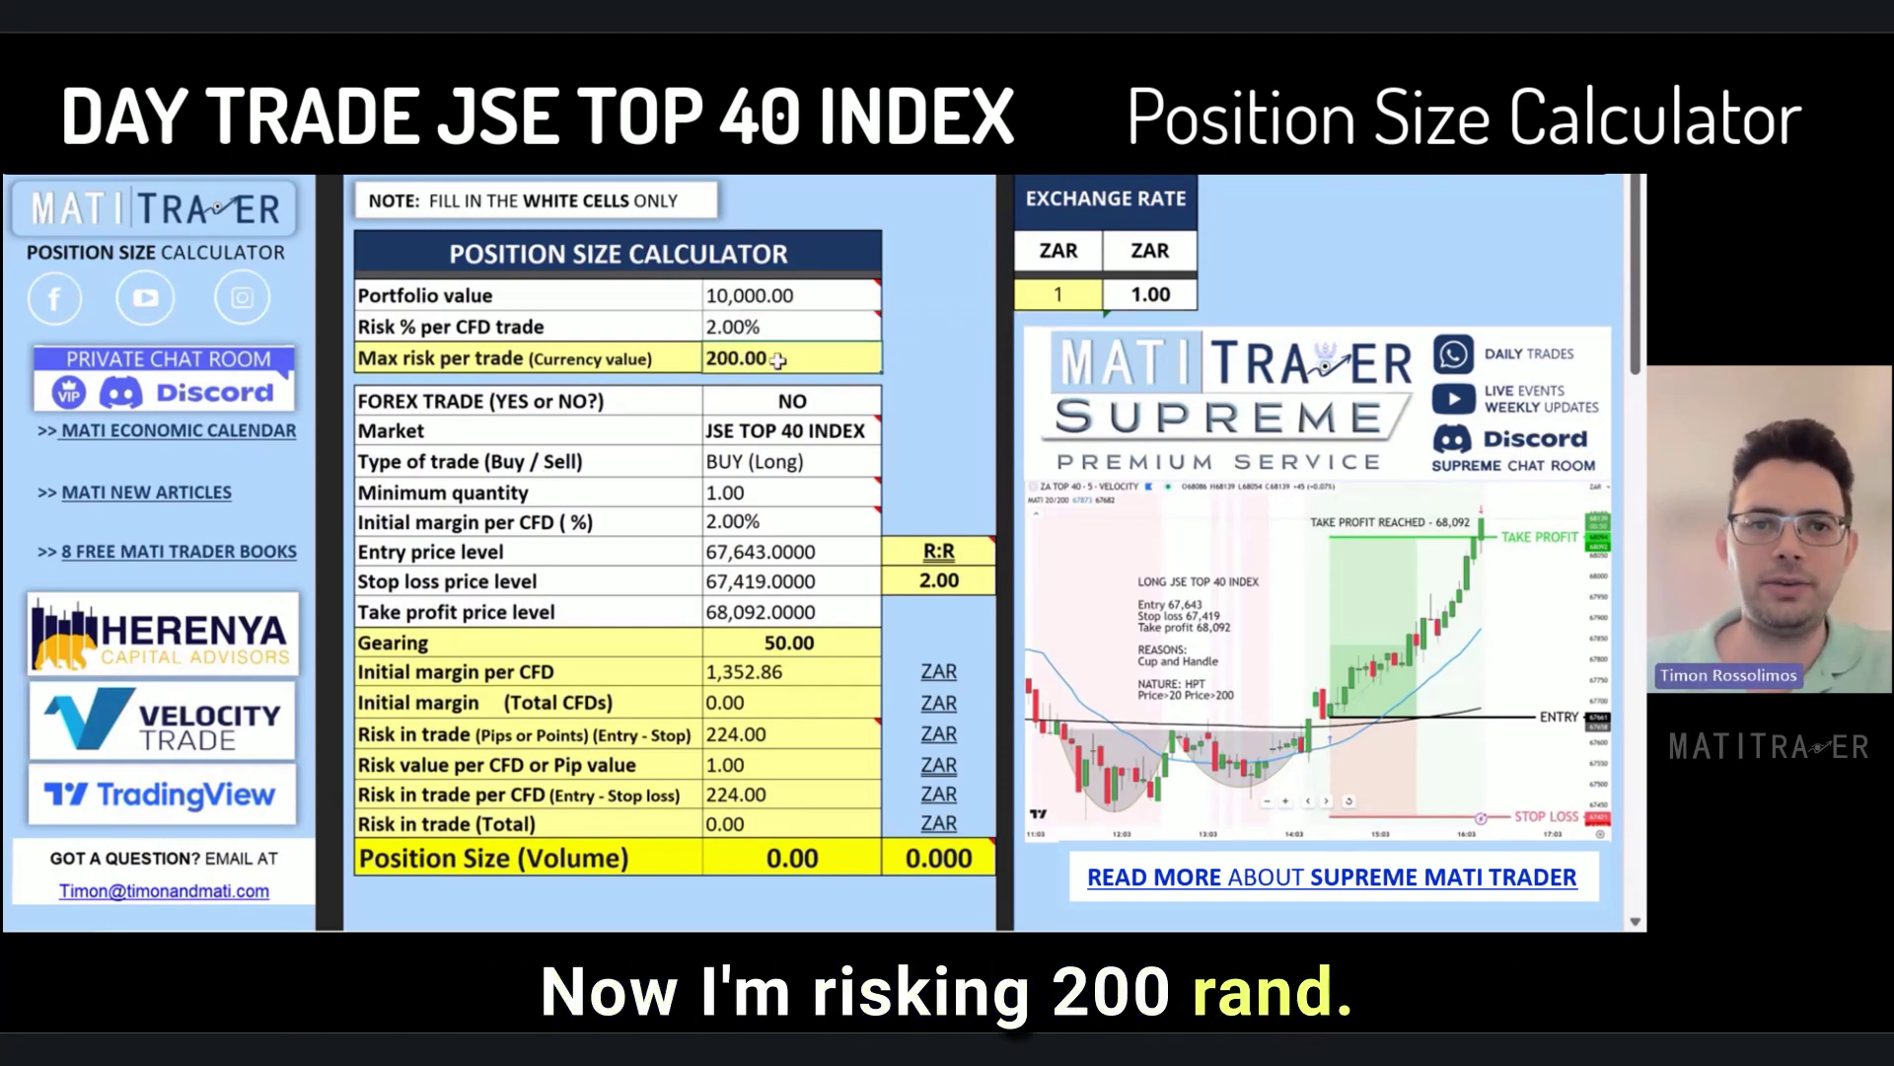
pyautogui.click(836, 326)
pyautogui.write('2.')
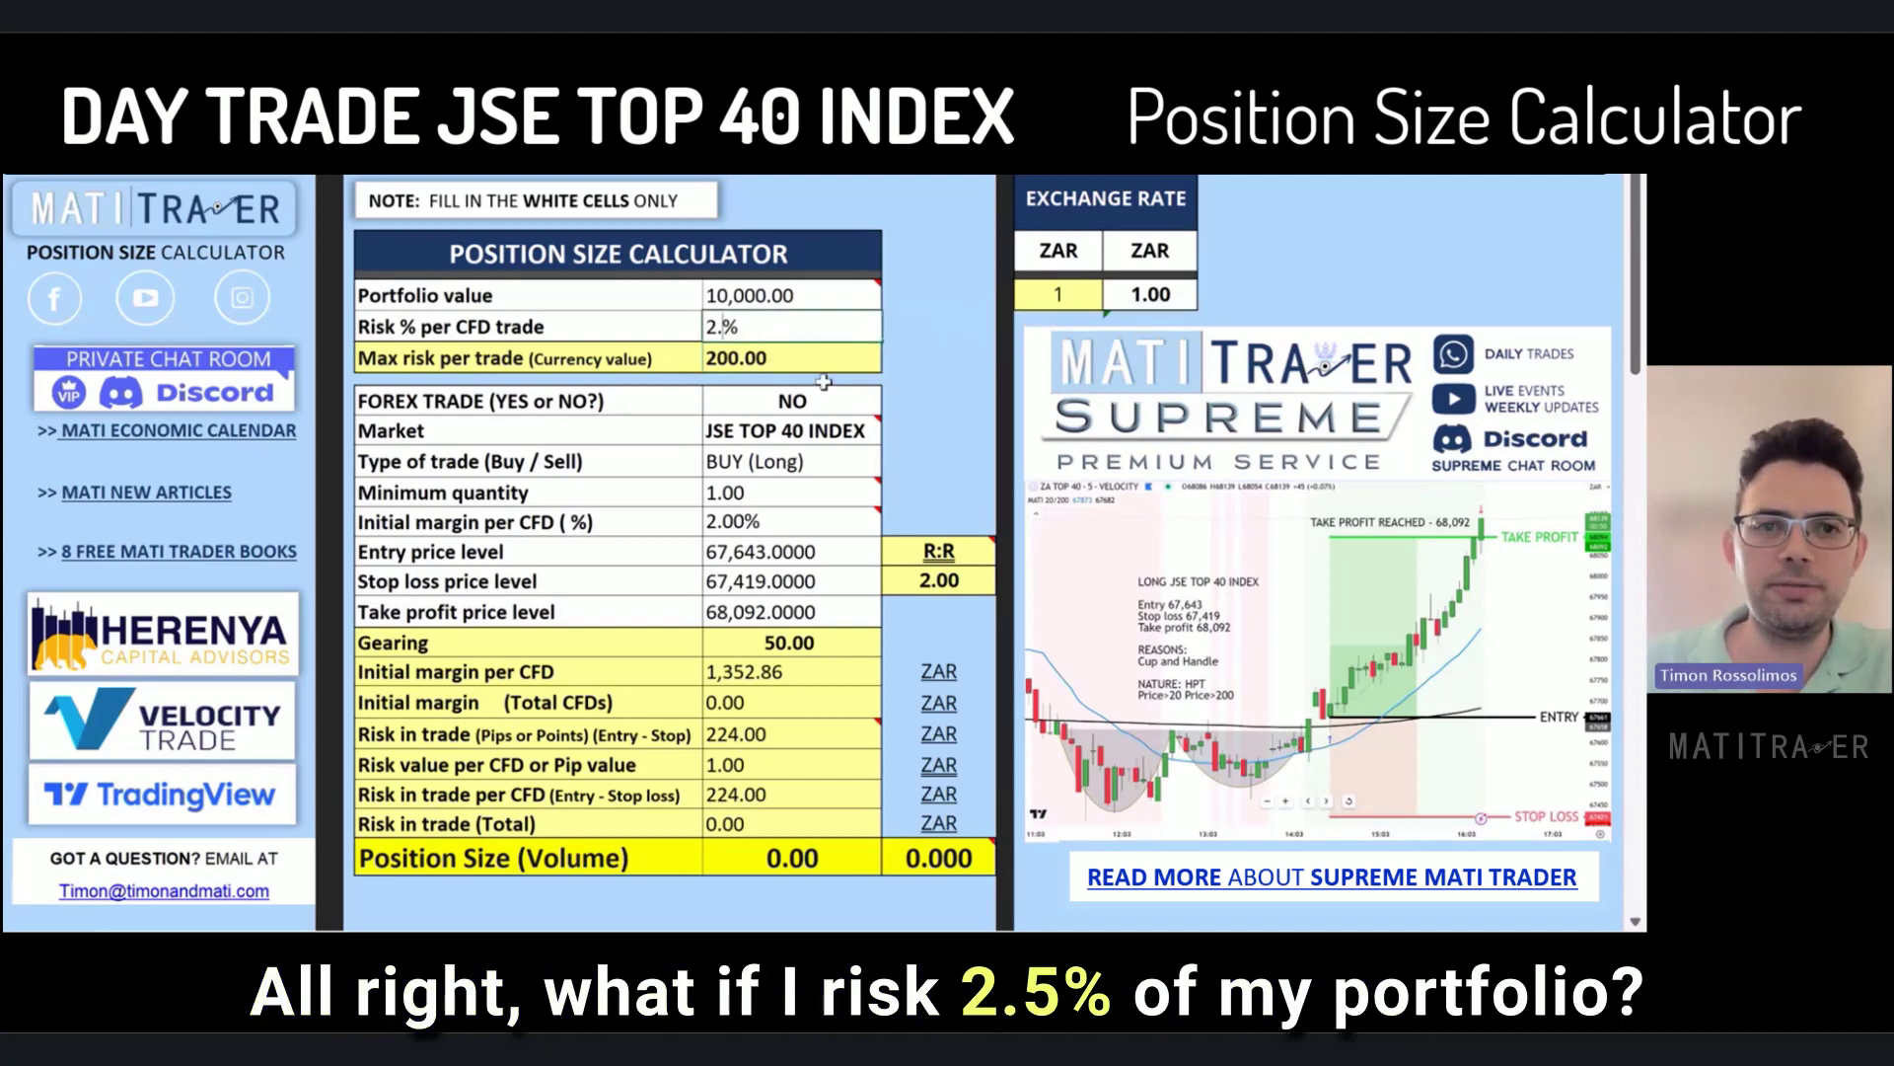
pyautogui.write('5')
pyautogui.press('Return')
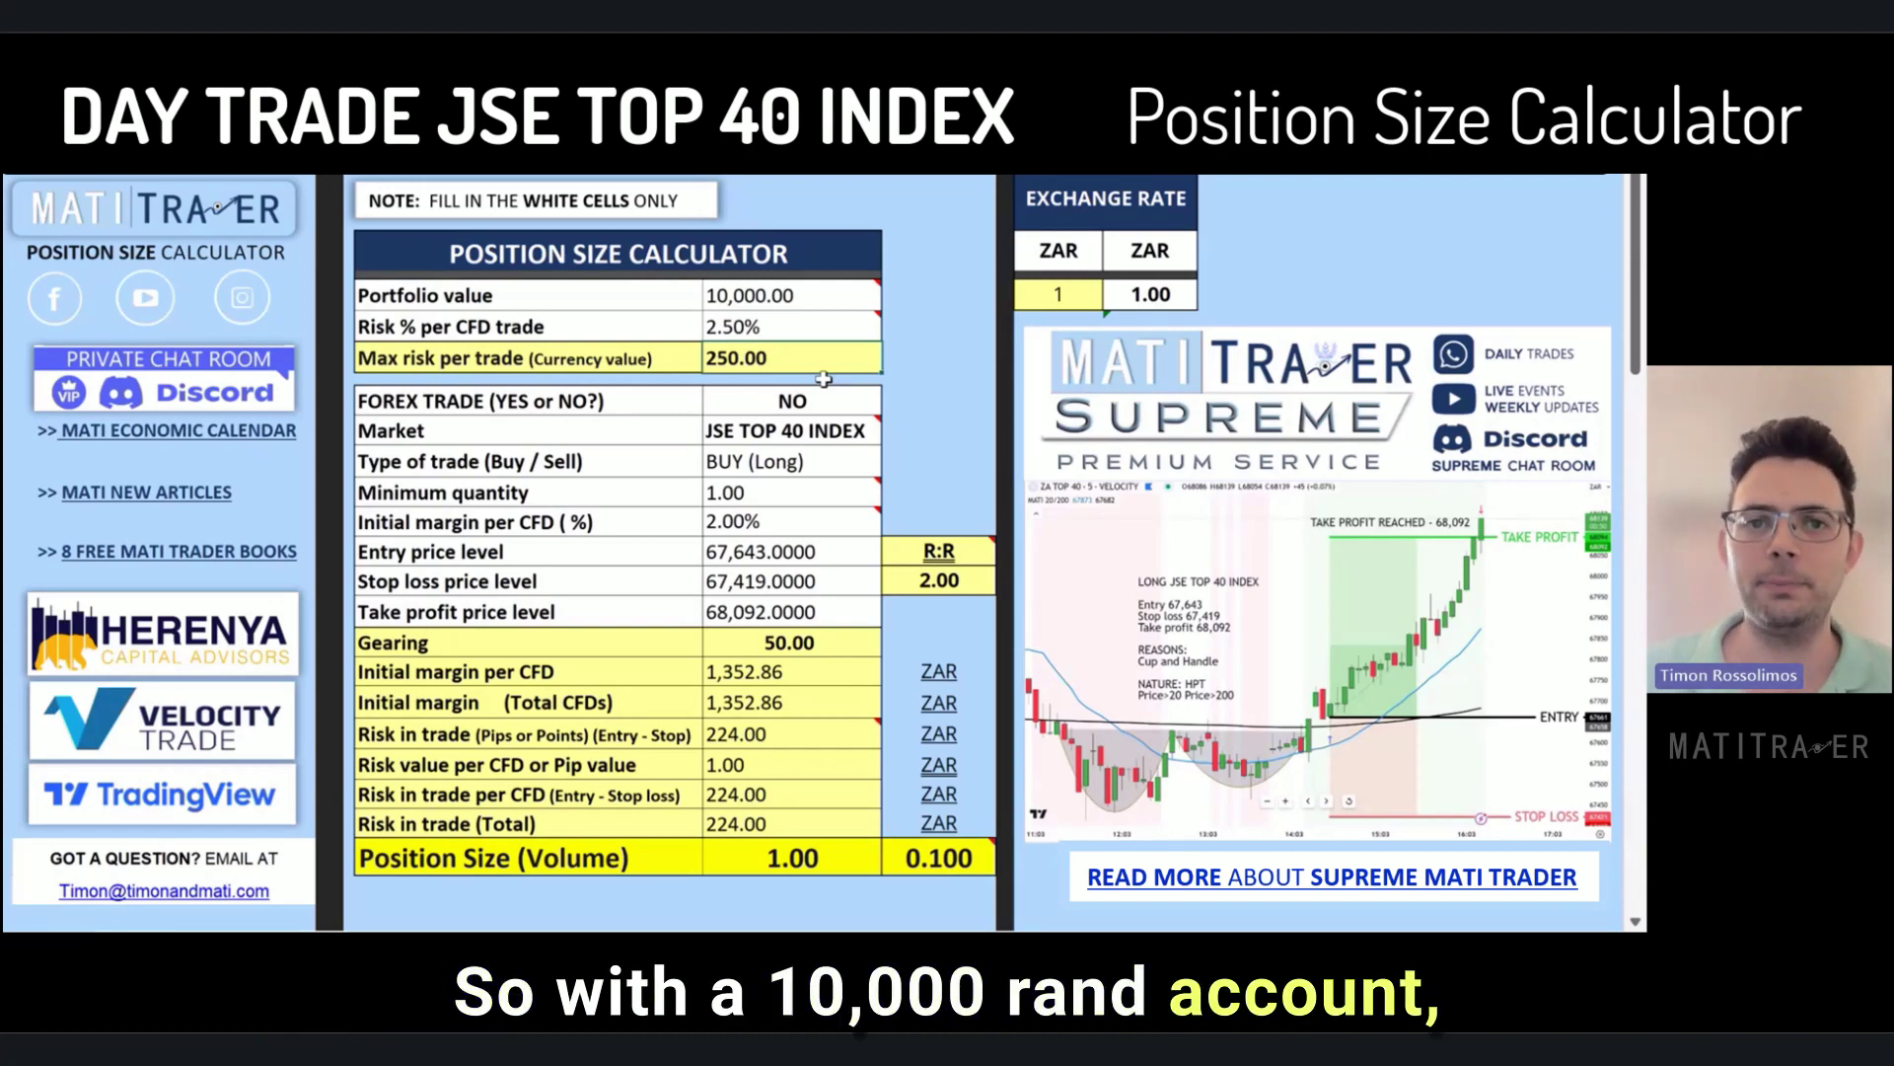
pyautogui.click(775, 335)
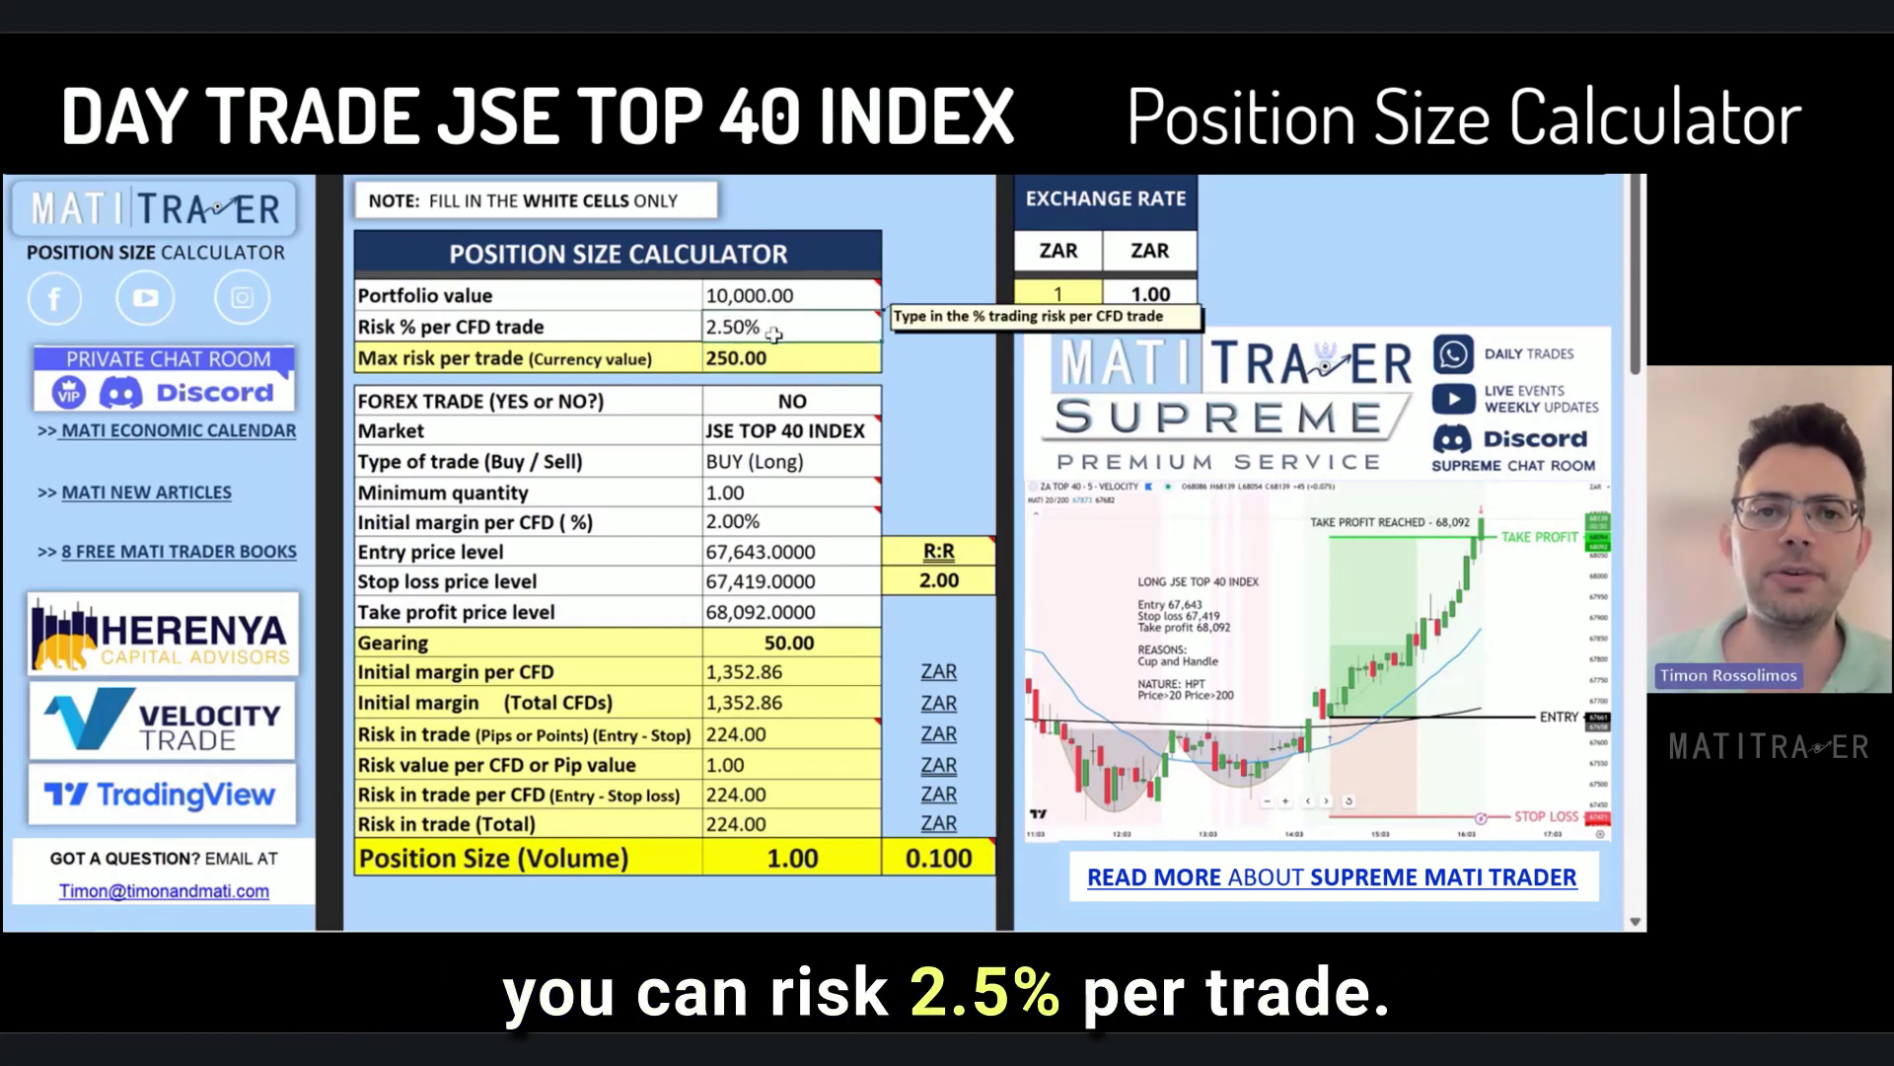